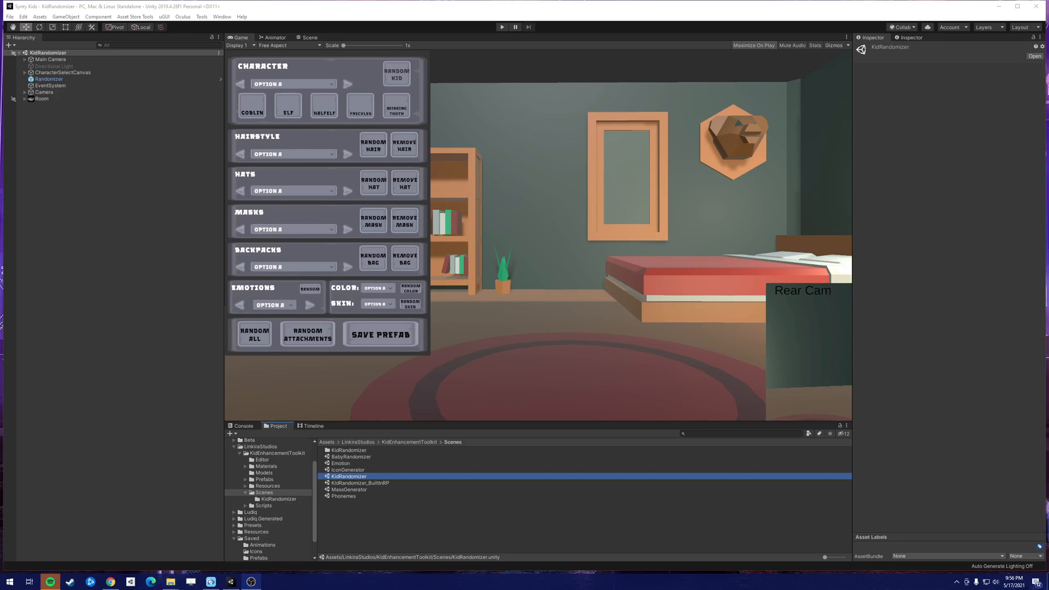
Run the KidRandomizer scene and choose the CARGOSHORTS character.
{"action": "left_click", "coordinate": [502, 27]}
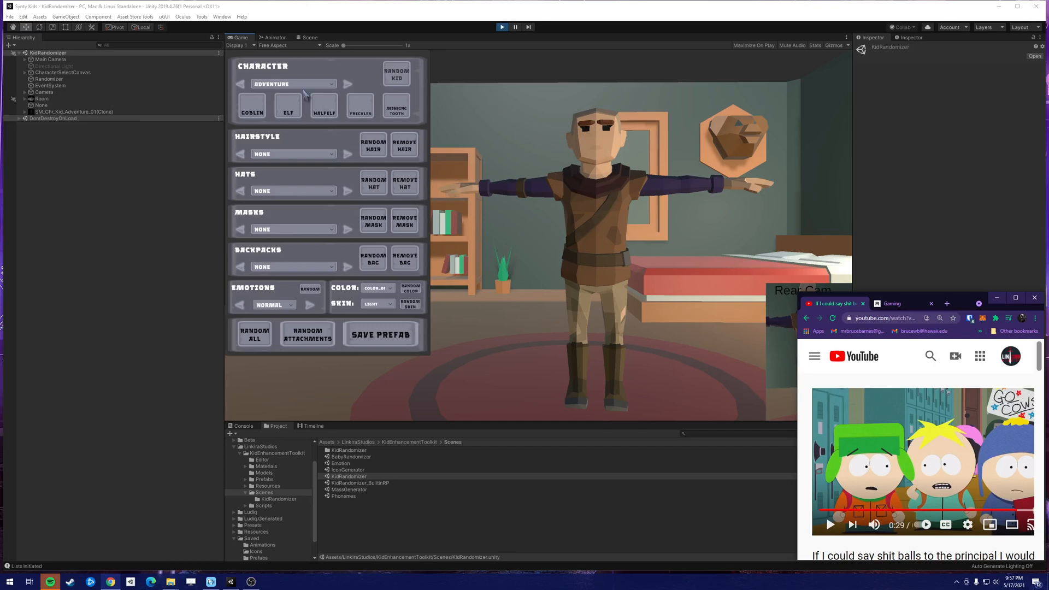
{"action": "left_click", "coordinate": [334, 87]}
{"action": "left_click", "coordinate": [334, 87]}
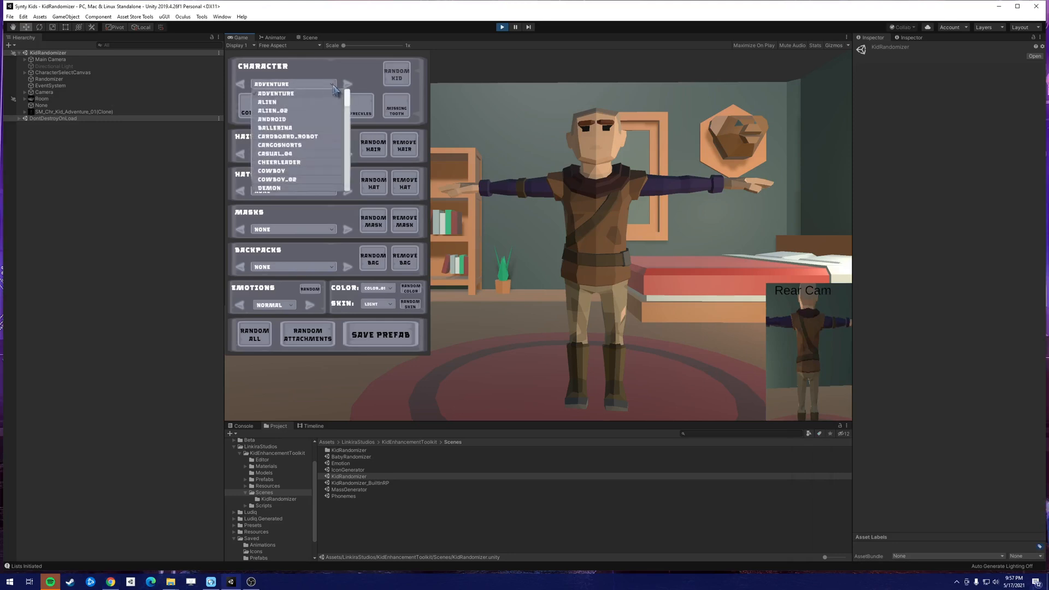
{"action": "left_click", "coordinate": [307, 147]}
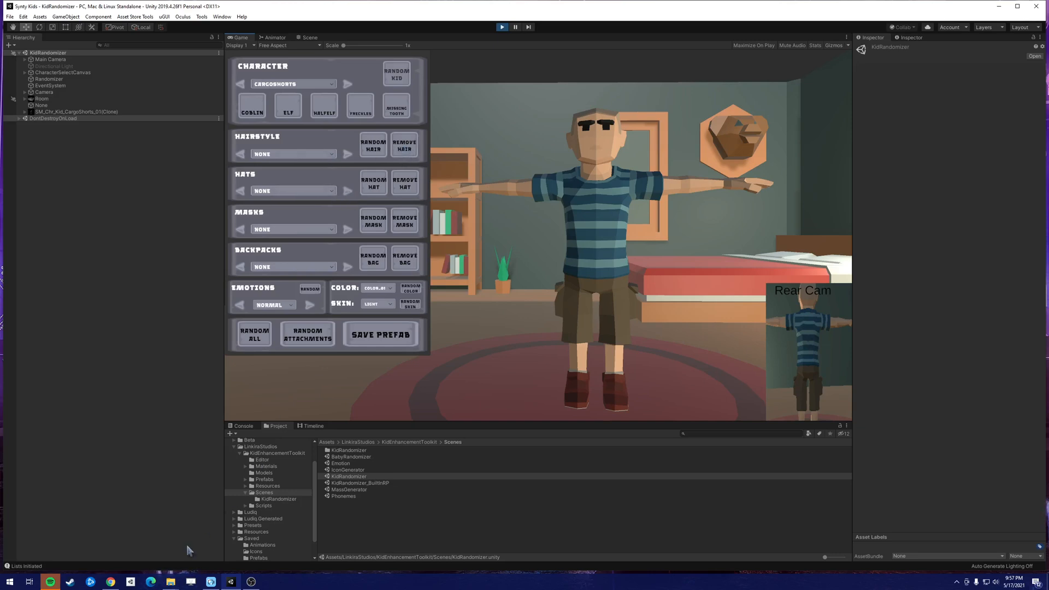
Check the reference video in the browser and give the character the HAT_USHANKA hat.
{"action": "left_click", "coordinate": [111, 582]}
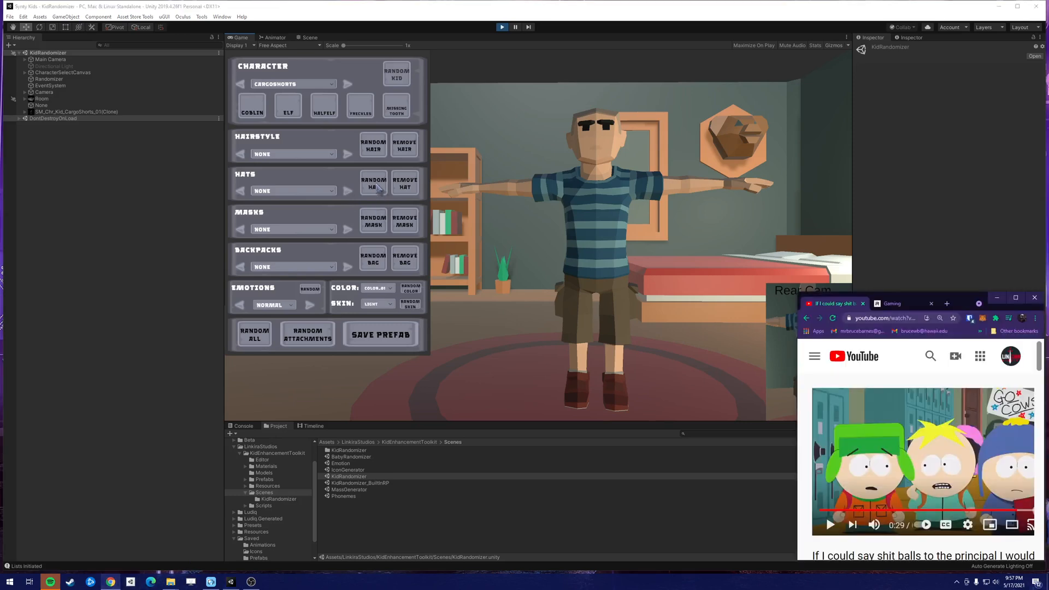
{"action": "left_click", "coordinate": [333, 192]}
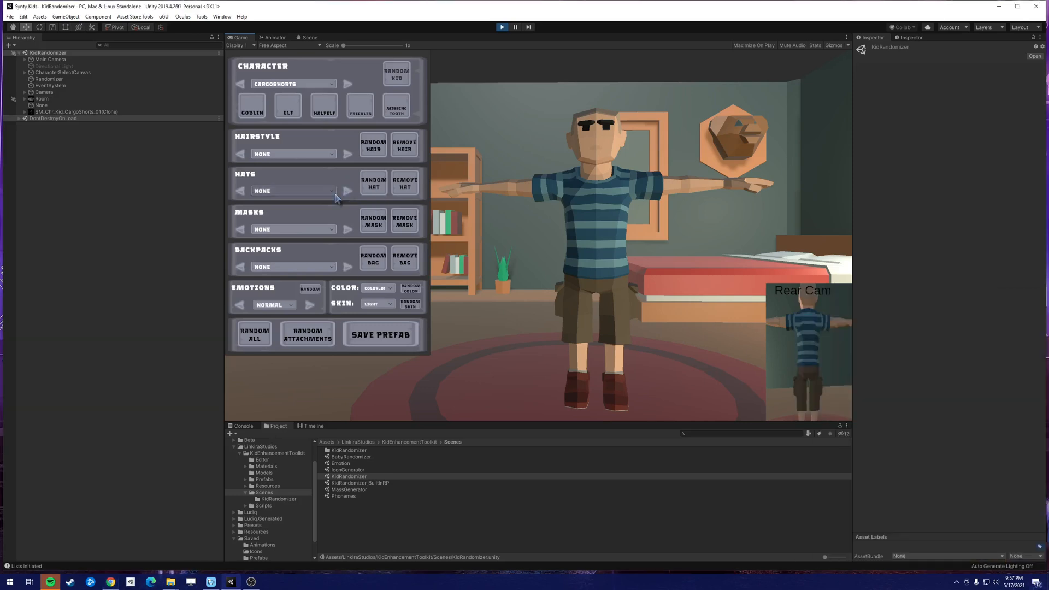
{"action": "left_click_drag", "start_coordinate": [347, 207], "coordinate": [348, 284]}
{"action": "scroll", "coordinate": [318, 281], "scroll_direction": "down", "scroll_amount": 4}
{"action": "scroll", "coordinate": [295, 281], "scroll_direction": "up", "scroll_amount": 5}
{"action": "scroll", "coordinate": [295, 280], "scroll_direction": "up", "scroll_amount": 5}
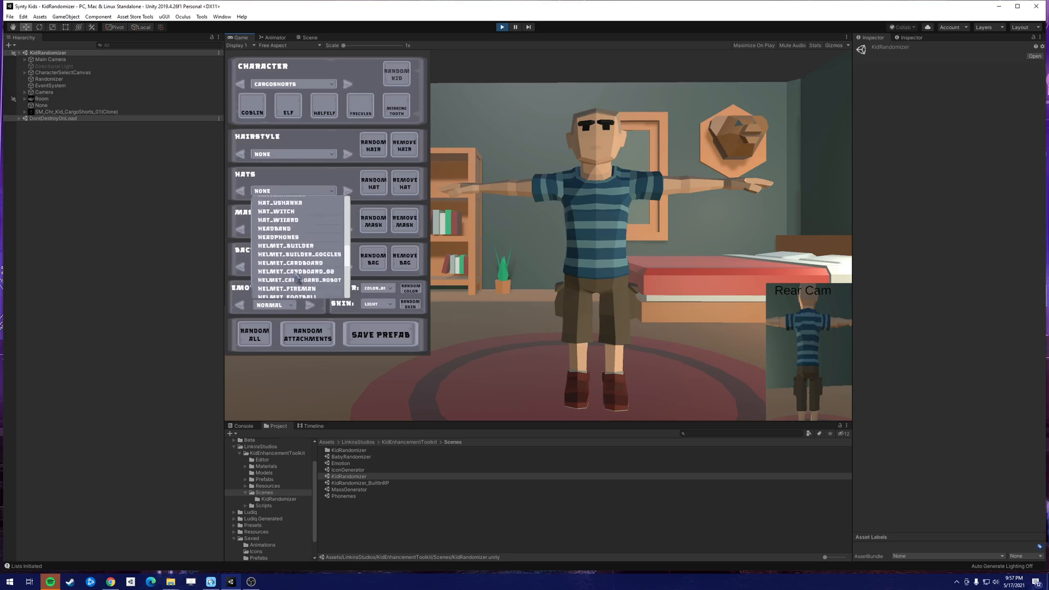
{"action": "left_click", "coordinate": [301, 250]}
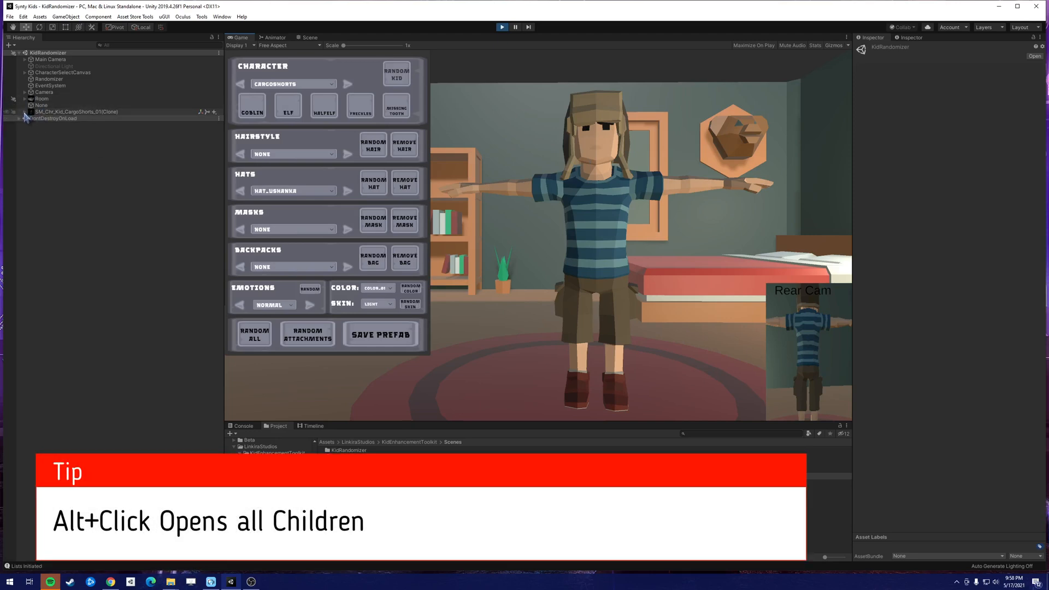
Assign PolygonKids_Material_04_A to the character's SM_Chr_Attach_Hat_Ushanka_01(Clone) object and save the character as a prefab.
{"action": "left_click", "coordinate": [24, 112], "text": "alt"}
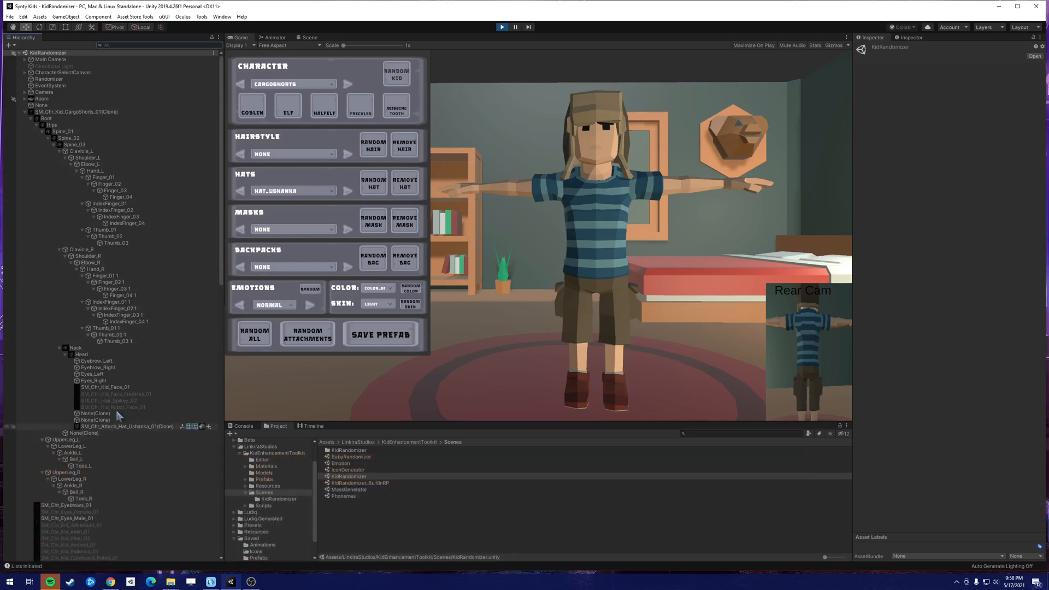
{"action": "left_click", "coordinate": [141, 427]}
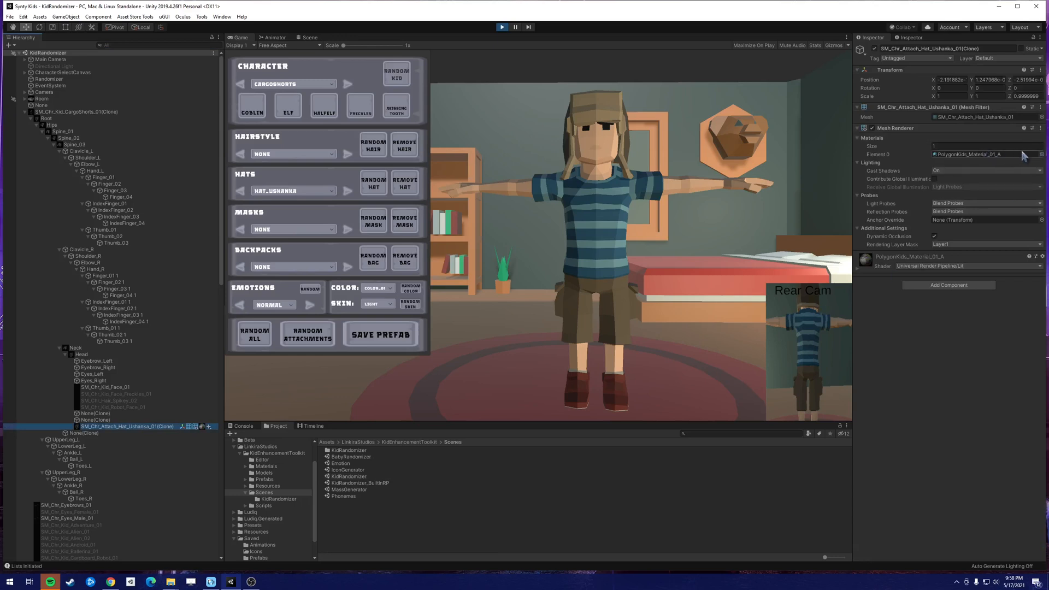
{"action": "left_click", "coordinate": [1042, 154]}
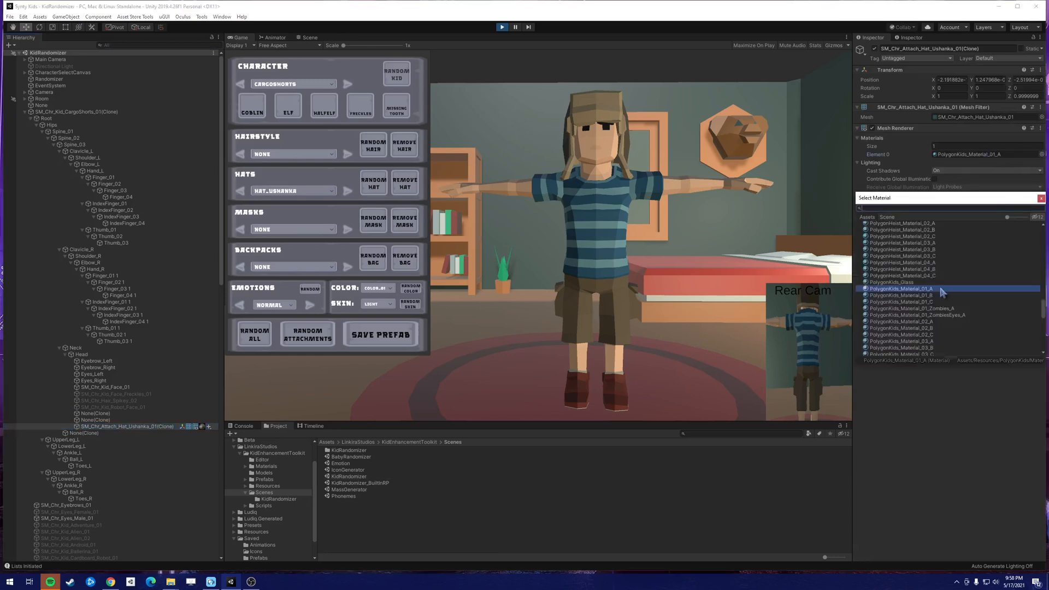
{"action": "left_click", "coordinate": [931, 321]}
{"action": "scroll", "coordinate": [931, 322], "scroll_direction": "down", "scroll_amount": 3}
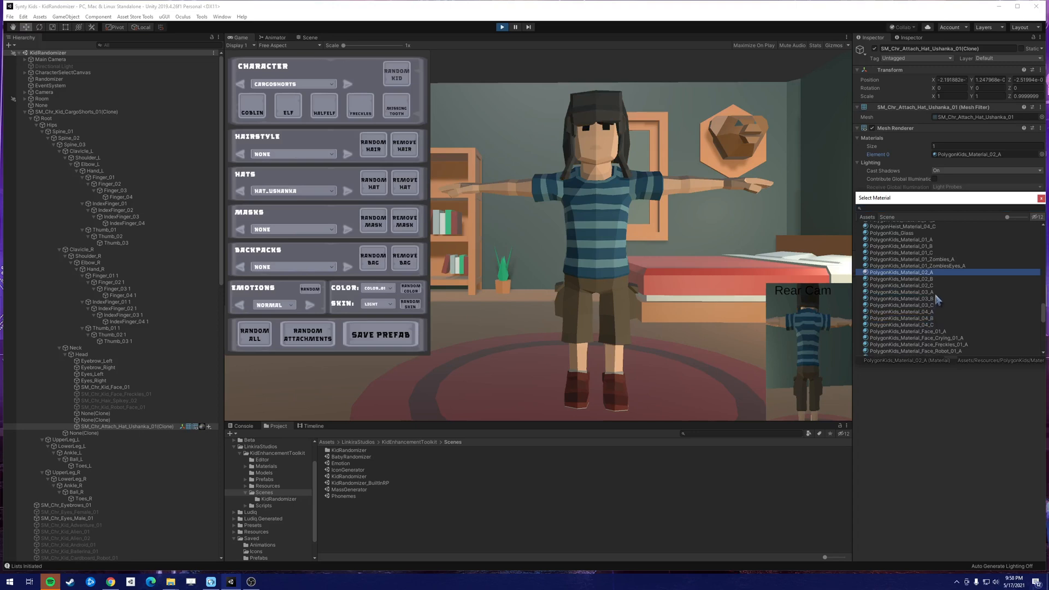
{"action": "left_click", "coordinate": [938, 293]}
{"action": "scroll", "coordinate": [945, 298], "scroll_direction": "down", "scroll_amount": 1}
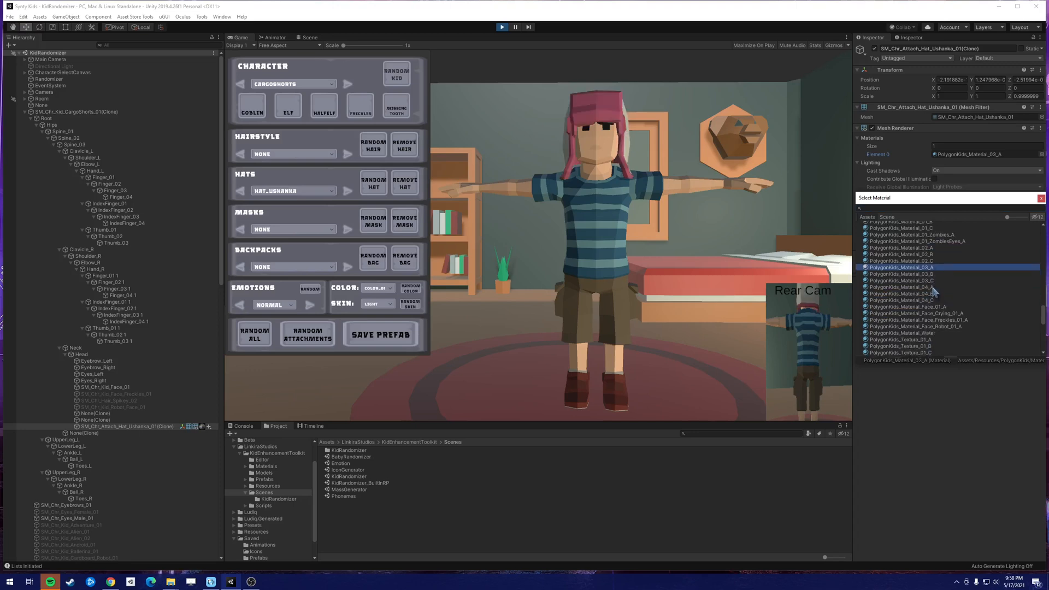
{"action": "left_click", "coordinate": [933, 288]}
{"action": "double_click", "coordinate": [932, 288]}
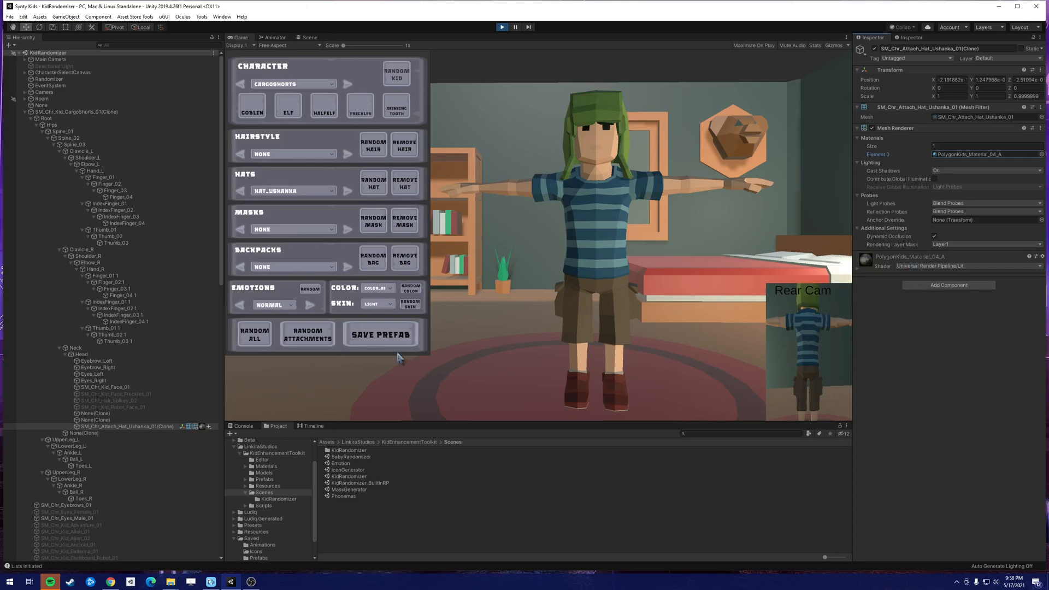
{"action": "left_click", "coordinate": [380, 343]}
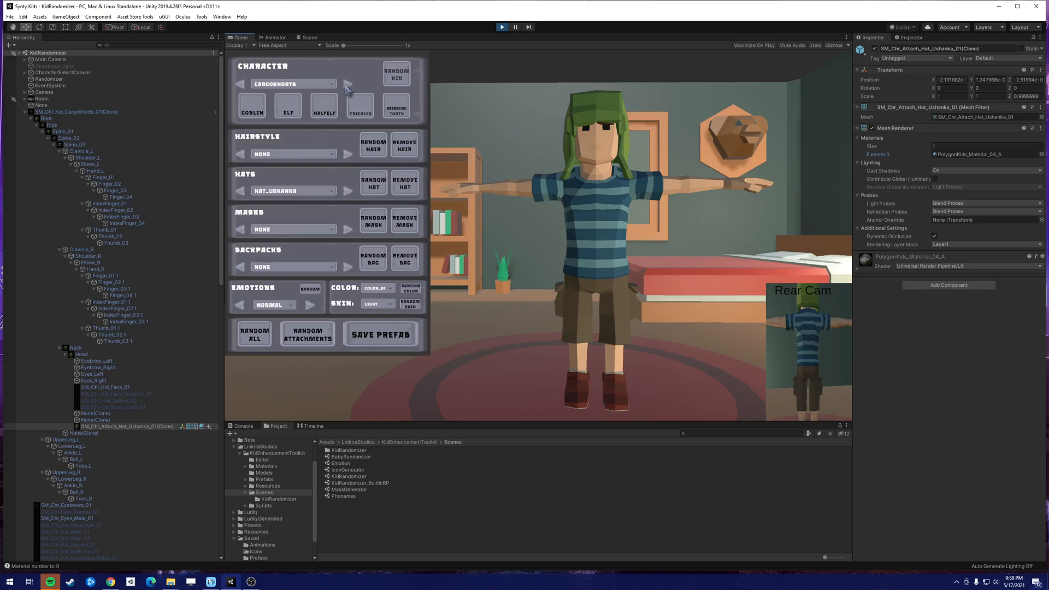
Switch the character to PLAIDSHIRT.
{"action": "left_click", "coordinate": [317, 84]}
{"action": "scroll", "coordinate": [300, 162], "scroll_direction": "down", "scroll_amount": 6}
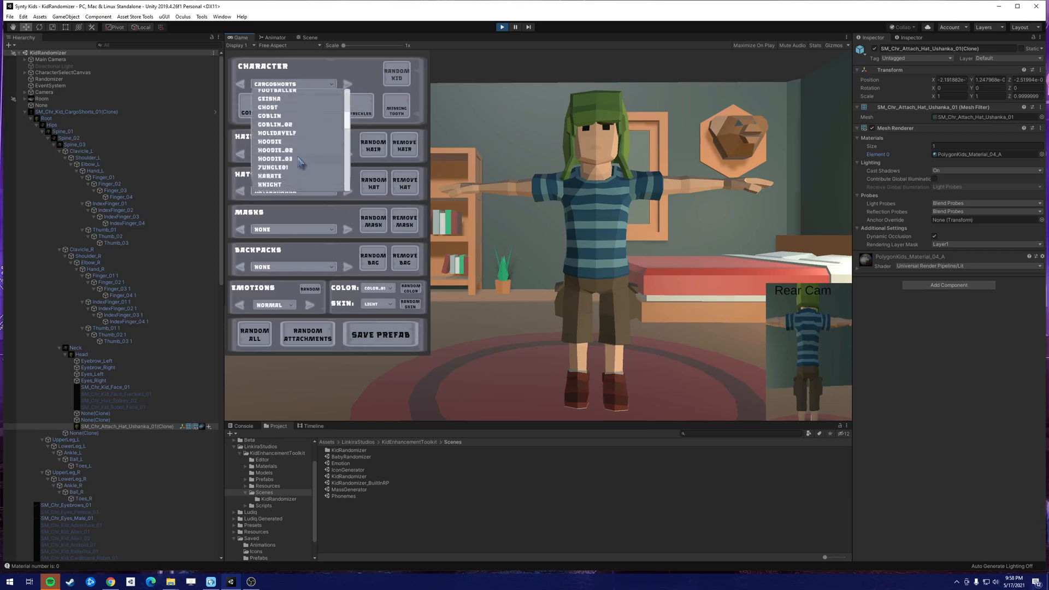
{"action": "left_click", "coordinate": [296, 178]}
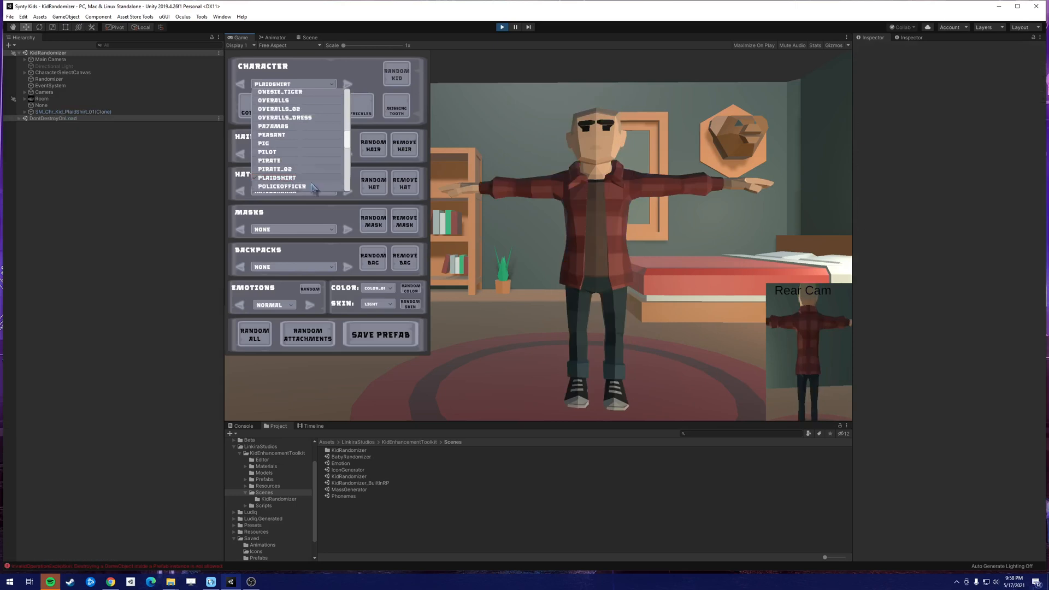
Using the browser video as reference, set the outfit color to the blue plaid variant with a red undershirt and remove the hat.
{"action": "left_click", "coordinate": [117, 583]}
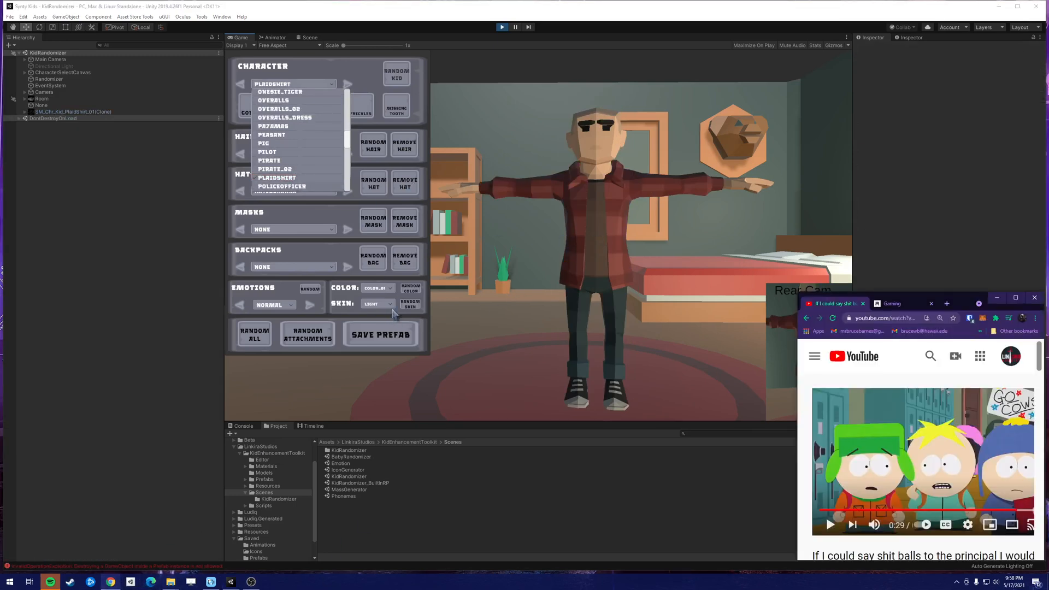
{"action": "left_click", "coordinate": [389, 288]}
{"action": "left_click", "coordinate": [389, 288]}
{"action": "left_click", "coordinate": [385, 306]}
{"action": "left_click", "coordinate": [388, 290]}
{"action": "left_click", "coordinate": [385, 315]}
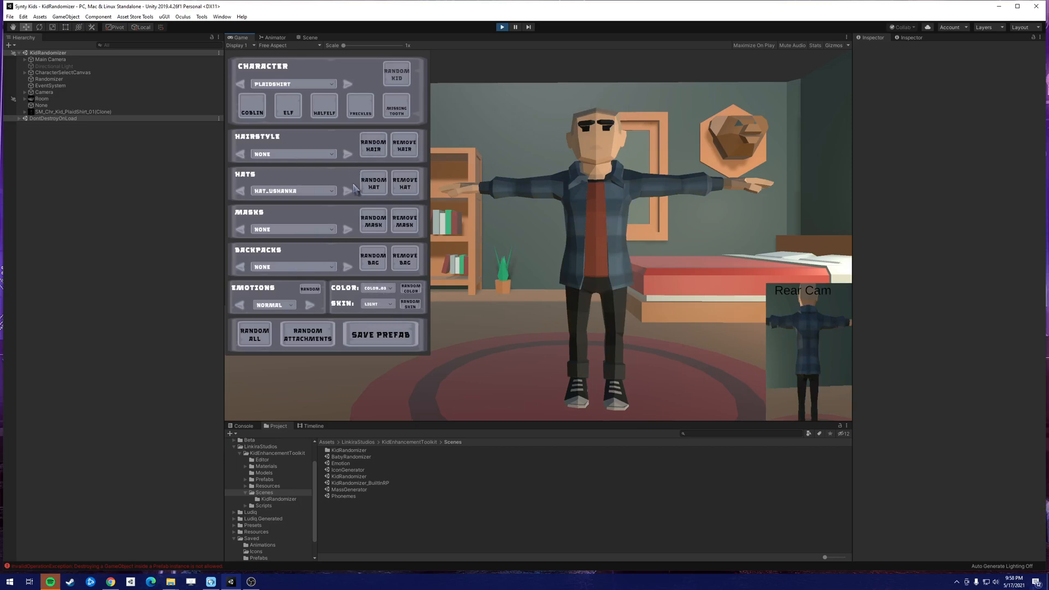
{"action": "left_click", "coordinate": [405, 183]}
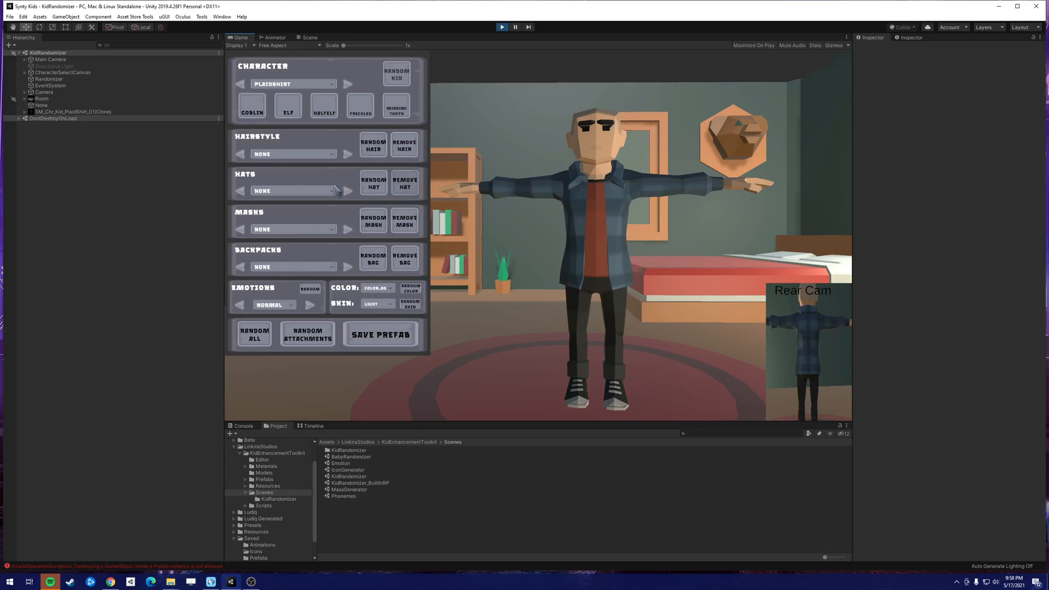
Go through the available hairstyles and give the plaid-shirt character HAIR_MESSY_03.
{"action": "left_click", "coordinate": [348, 155]}
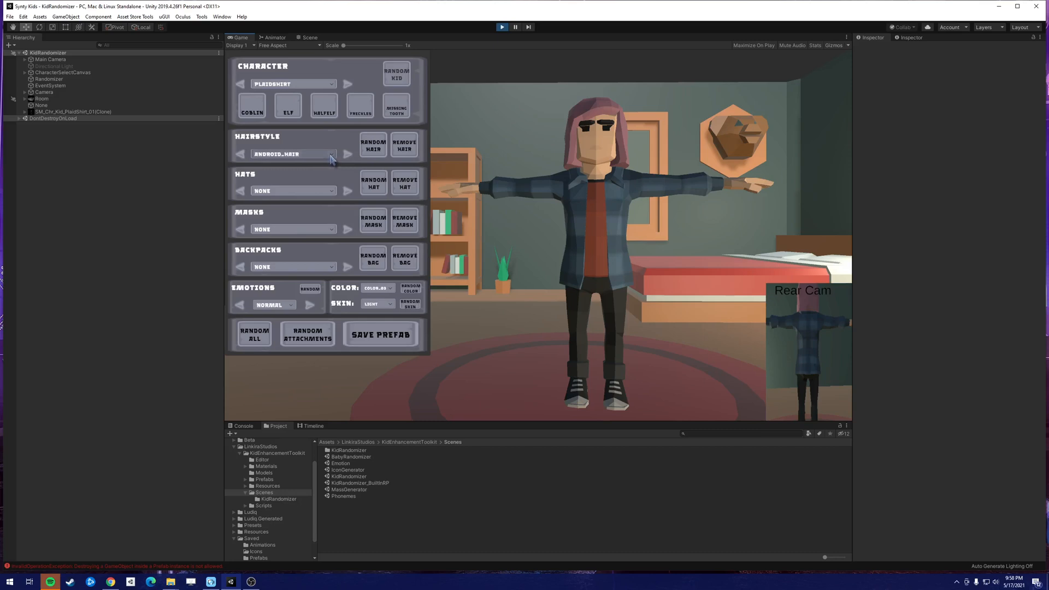
{"action": "left_click", "coordinate": [325, 156]}
{"action": "scroll", "coordinate": [352, 172], "scroll_direction": "down", "scroll_amount": 5}
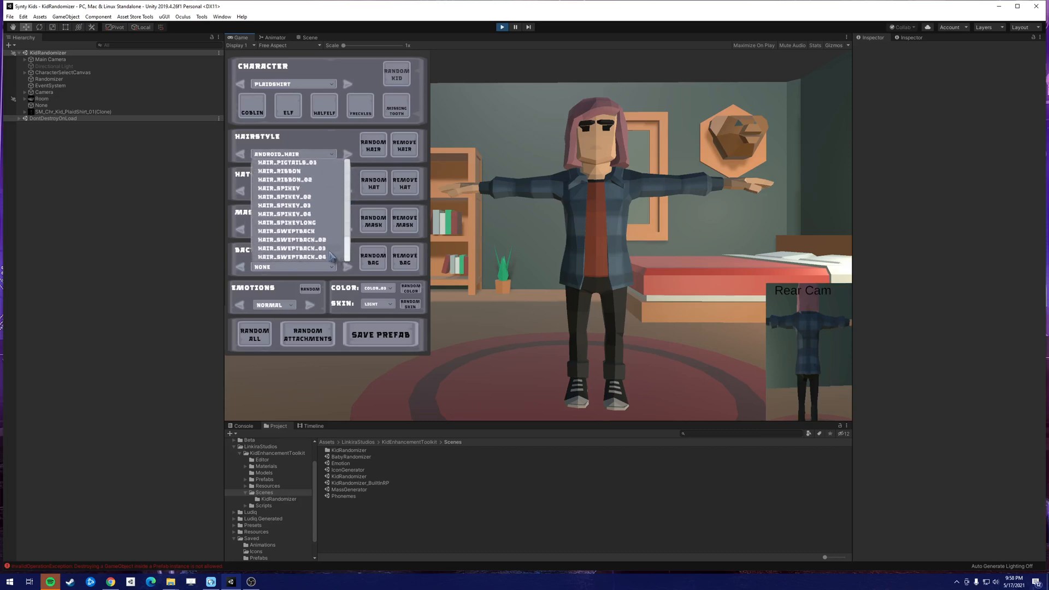
{"action": "left_click", "coordinate": [290, 249]}
{"action": "left_click", "coordinate": [241, 155]}
{"action": "left_click", "coordinate": [241, 155]}
{"action": "left_click", "coordinate": [241, 155]}
{"action": "left_click", "coordinate": [241, 155]}
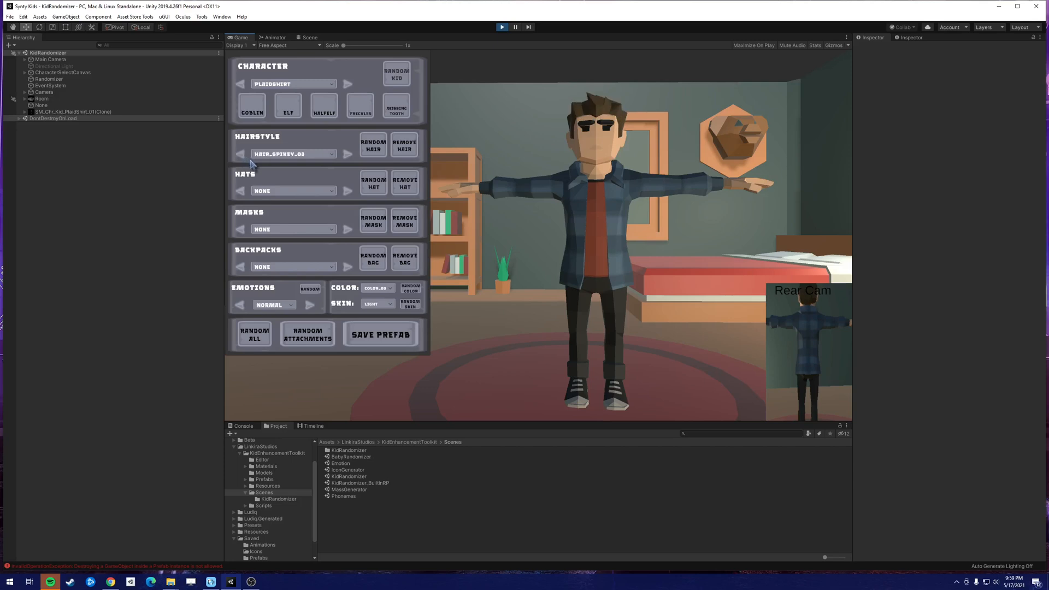
{"action": "left_click", "coordinate": [242, 156]}
{"action": "left_click", "coordinate": [242, 155]}
{"action": "left_click", "coordinate": [242, 155]}
{"action": "left_click", "coordinate": [242, 155]}
{"action": "left_click", "coordinate": [243, 157]}
{"action": "left_click", "coordinate": [244, 157]}
{"action": "left_click", "coordinate": [244, 157]}
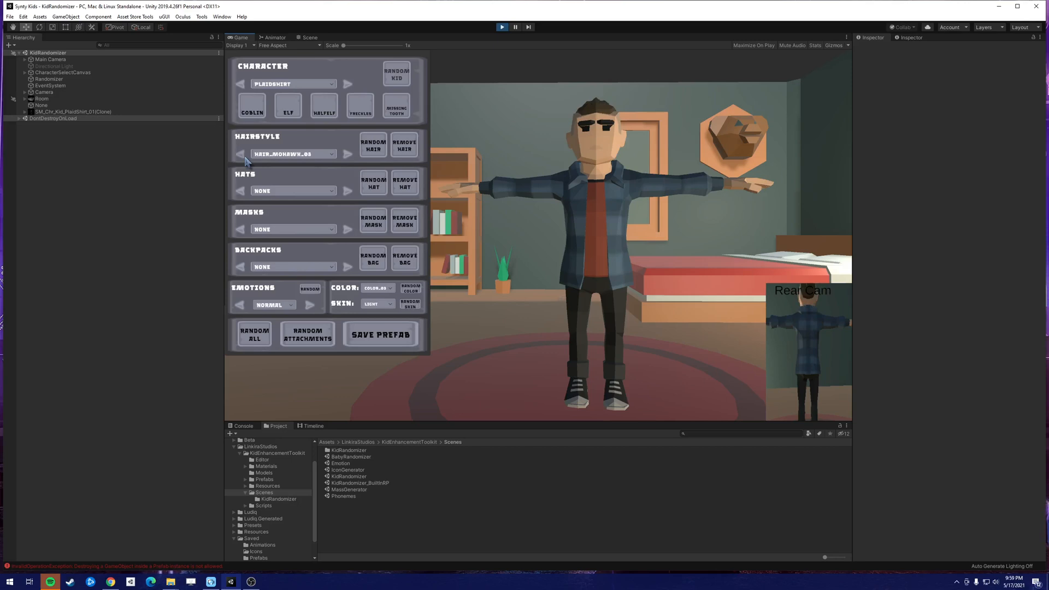
{"action": "left_click", "coordinate": [244, 156]}
{"action": "left_click", "coordinate": [244, 157]}
{"action": "left_click", "coordinate": [244, 157]}
{"action": "left_click", "coordinate": [243, 157]}
{"action": "left_click", "coordinate": [244, 157]}
{"action": "left_click", "coordinate": [244, 157]}
{"action": "left_click", "coordinate": [243, 157]}
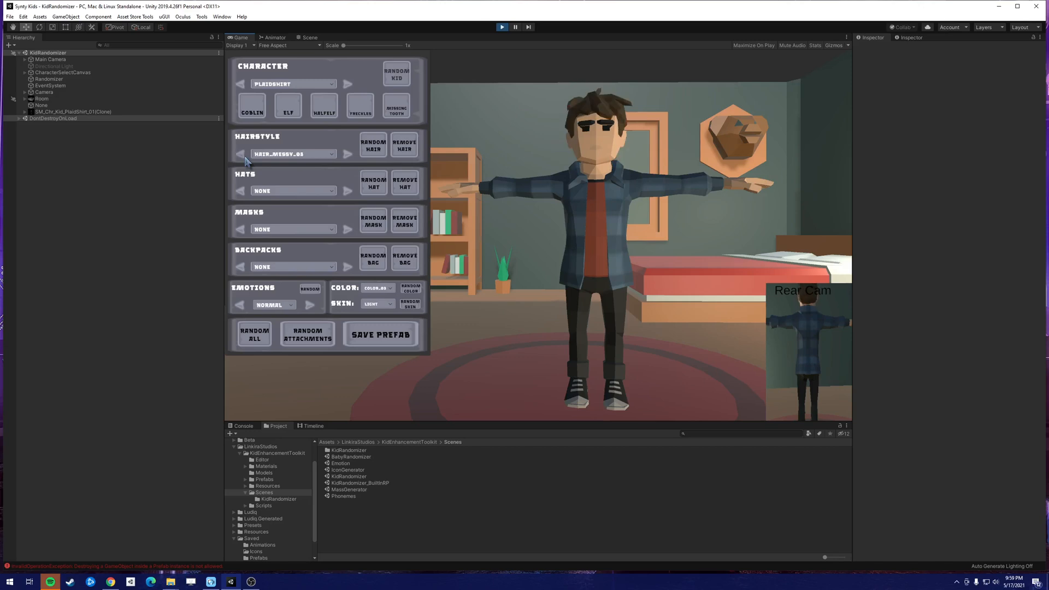
{"action": "left_click", "coordinate": [244, 157]}
{"action": "left_click", "coordinate": [243, 157]}
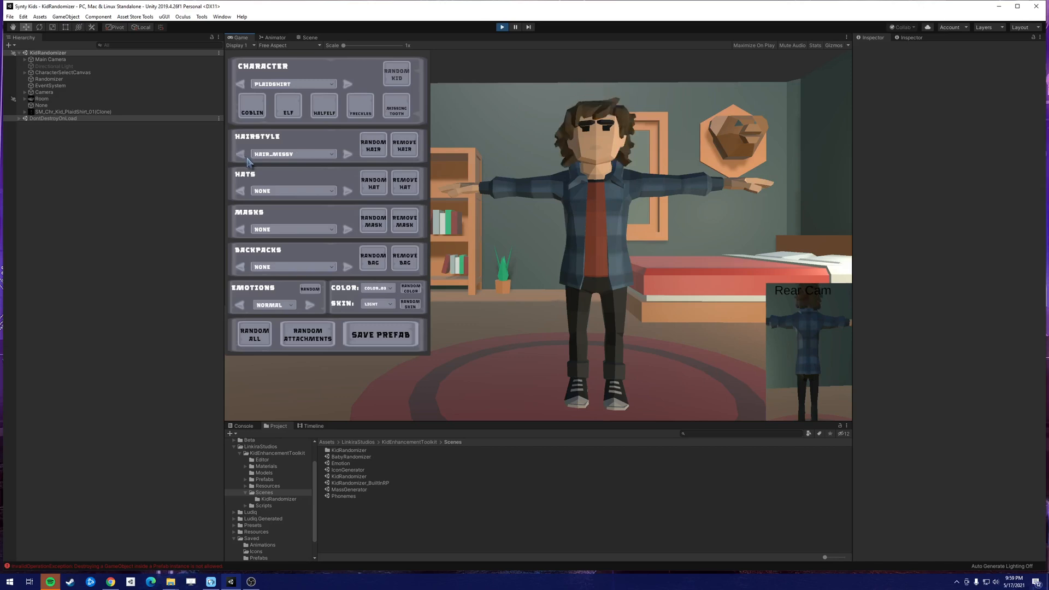
{"action": "left_click", "coordinate": [243, 157]}
{"action": "left_click", "coordinate": [348, 156]}
{"action": "left_click", "coordinate": [348, 155]}
{"action": "left_click", "coordinate": [349, 154]}
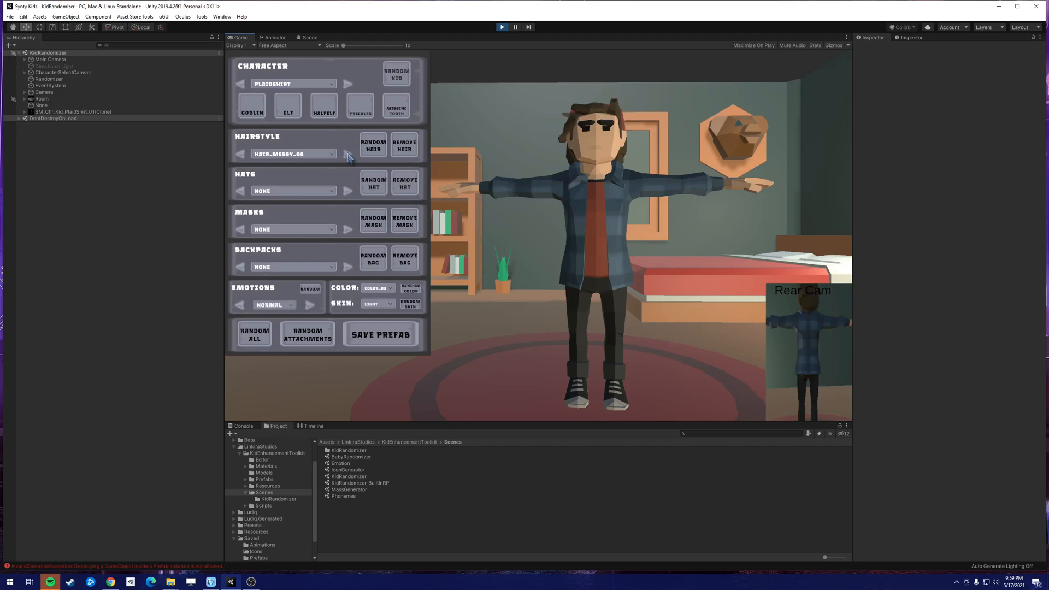
{"action": "left_click", "coordinate": [242, 156]}
{"action": "left_click", "coordinate": [242, 157]}
{"action": "left_click", "coordinate": [348, 156]}
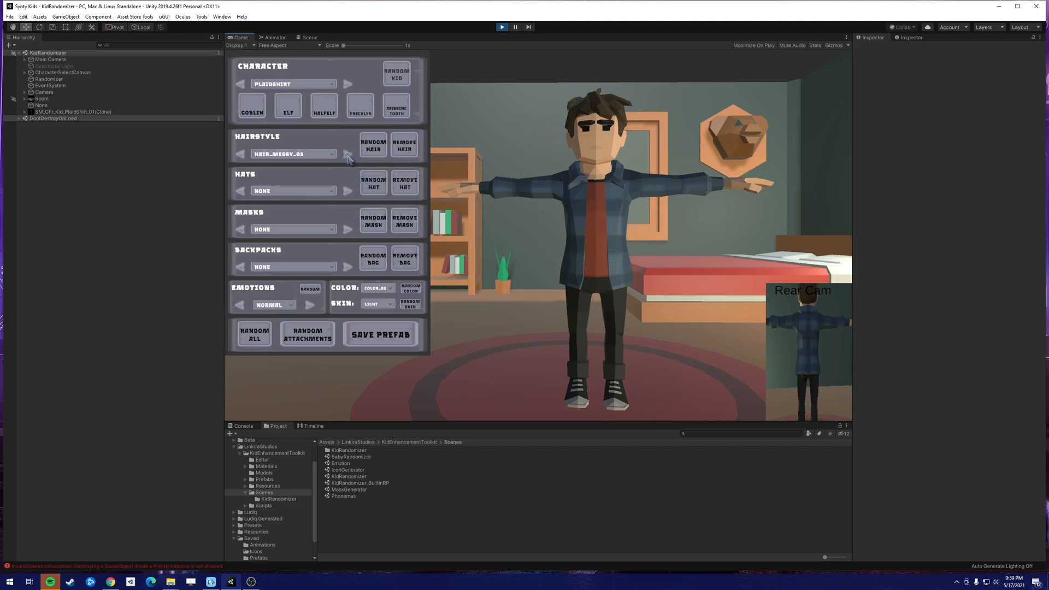
Assign PolygonKids_Material_02_A to the character's SM_Chr_Hair_Messy_03(Clone) object and save the character as a prefab.
{"action": "left_click", "coordinate": [25, 112], "text": "alt"}
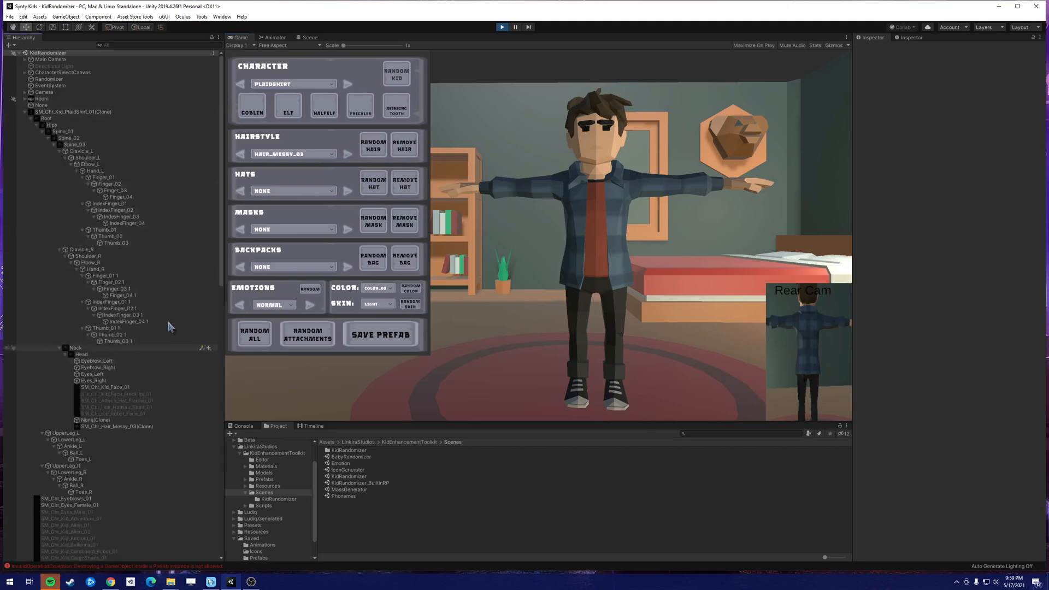
{"action": "left_click", "coordinate": [123, 426]}
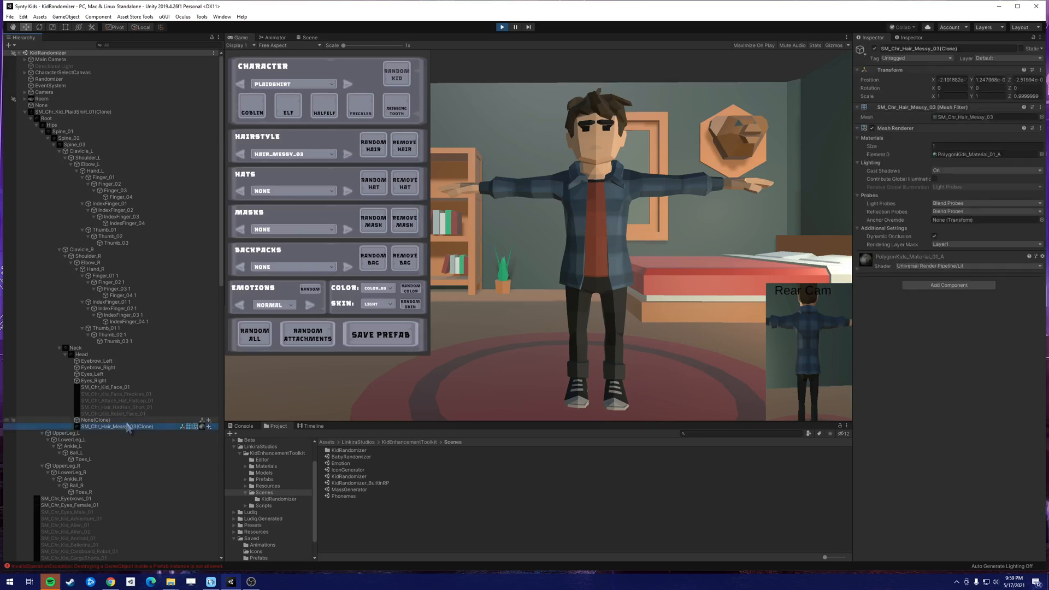
{"action": "left_click", "coordinate": [1042, 154]}
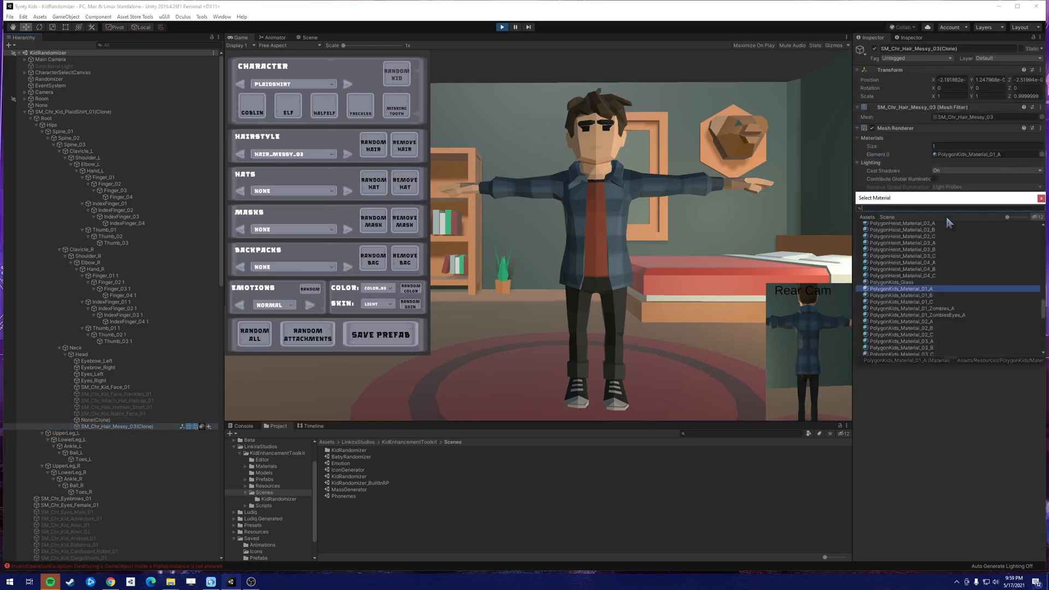
{"action": "left_click", "coordinate": [926, 323]}
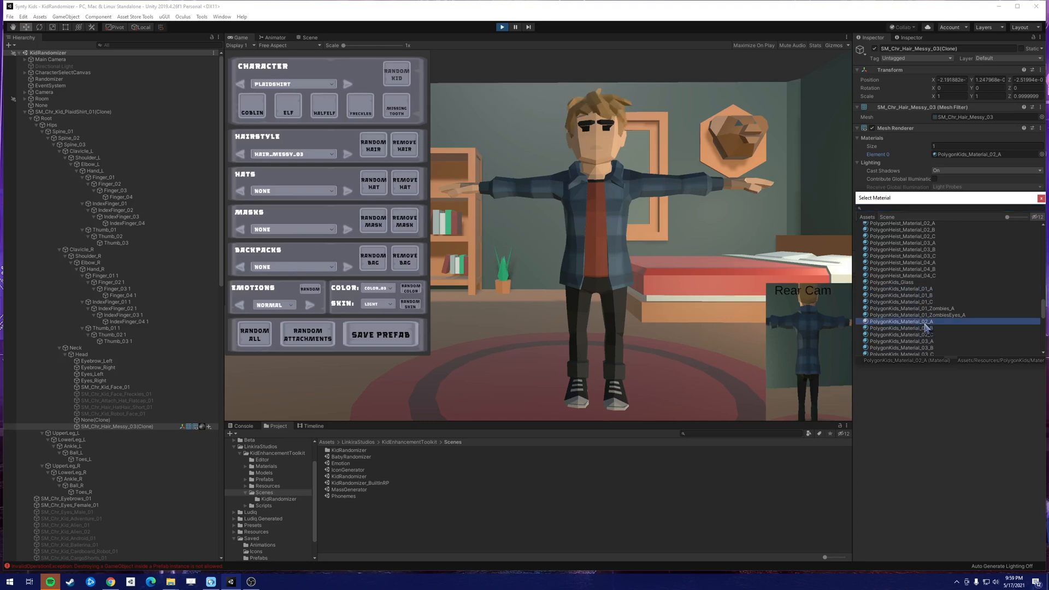
{"action": "left_click", "coordinate": [926, 326]}
{"action": "left_click", "coordinate": [378, 339]}
Open the Saved/Prefabs folder and inspect the saved cargo-shorts and plaid-shirt character prefabs.
{"action": "scroll", "coordinate": [262, 530], "scroll_direction": "down", "scroll_amount": 1}
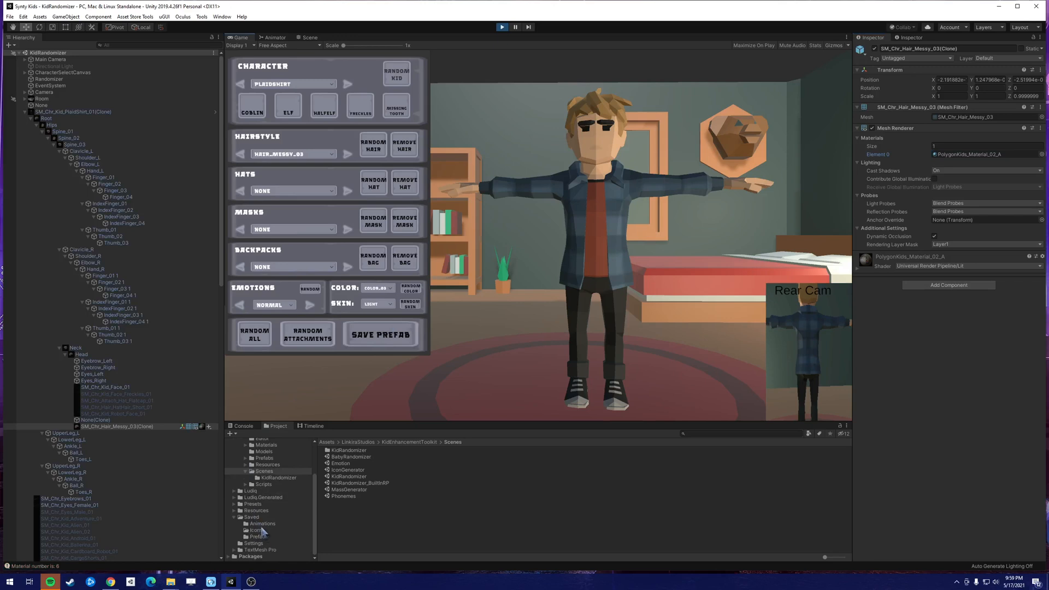
{"action": "left_click", "coordinate": [260, 537]}
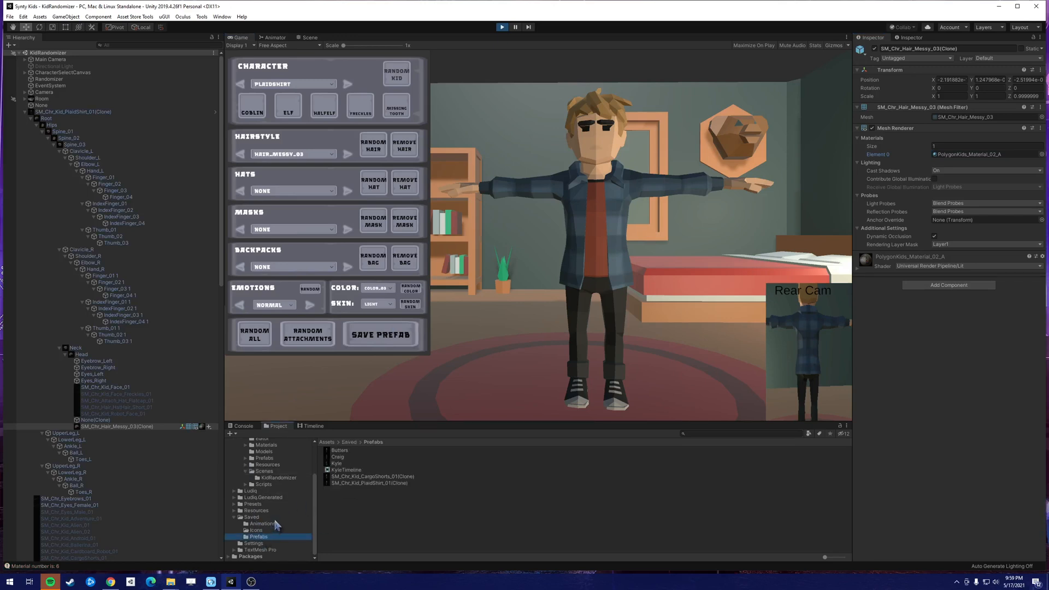
{"action": "left_click", "coordinate": [369, 484]}
{"action": "left_click", "coordinate": [375, 477]}
{"action": "left_click", "coordinate": [376, 484]}
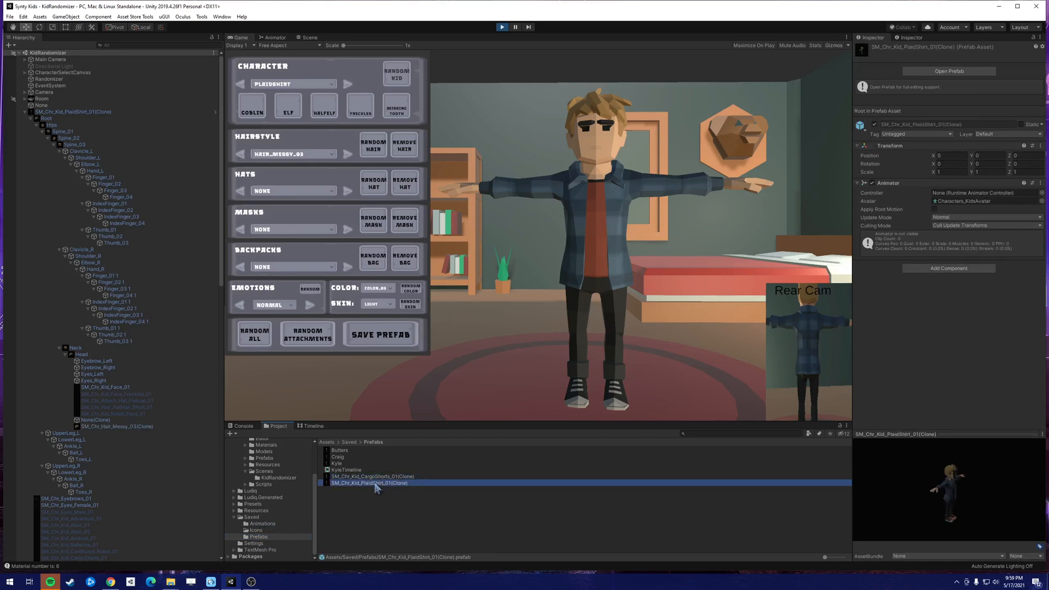
{"action": "left_click", "coordinate": [360, 464]}
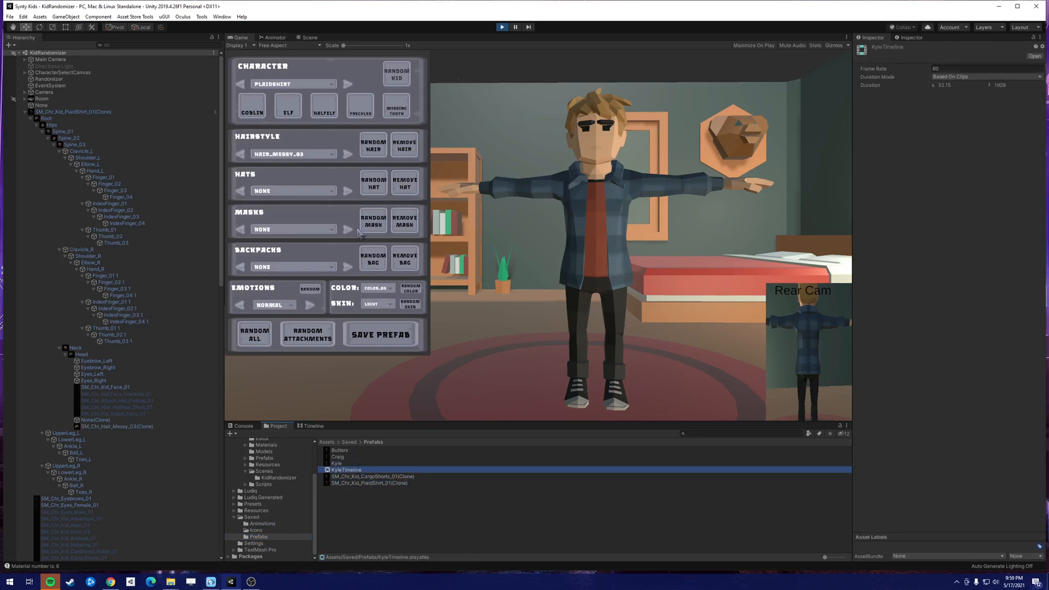
Check the browser reference video and go through the character outfits to choose ROBBER.
{"action": "left_click", "coordinate": [112, 582]}
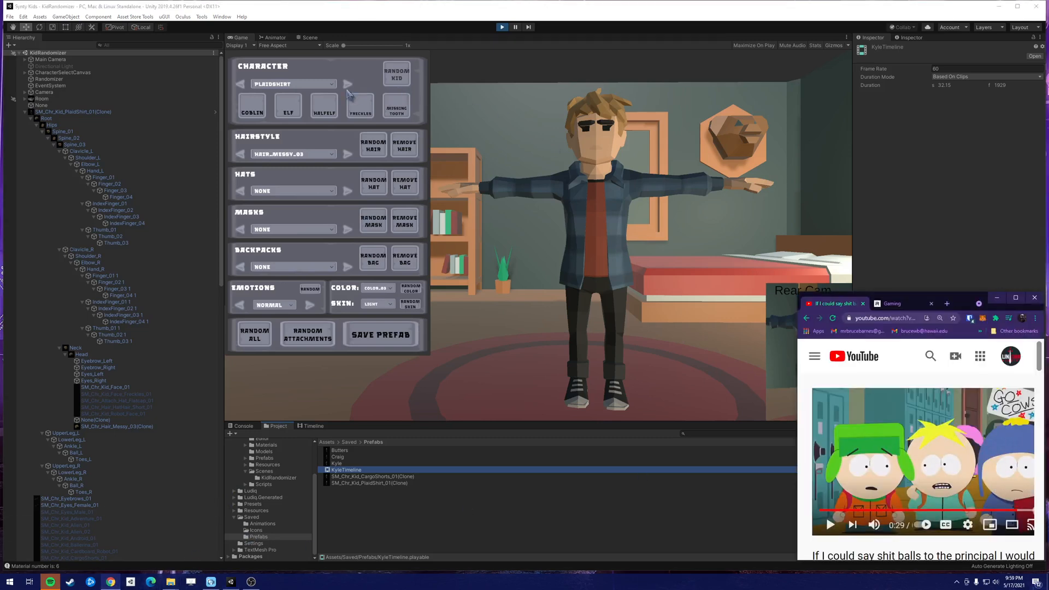
{"action": "left_click", "coordinate": [332, 85]}
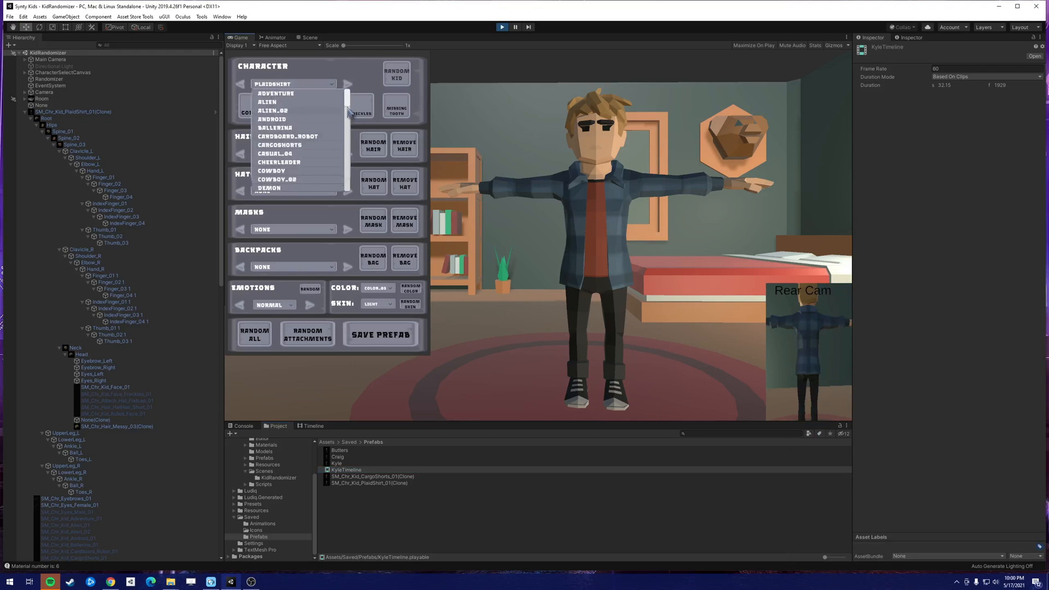
{"action": "scroll", "coordinate": [301, 148], "scroll_direction": "down", "scroll_amount": 10}
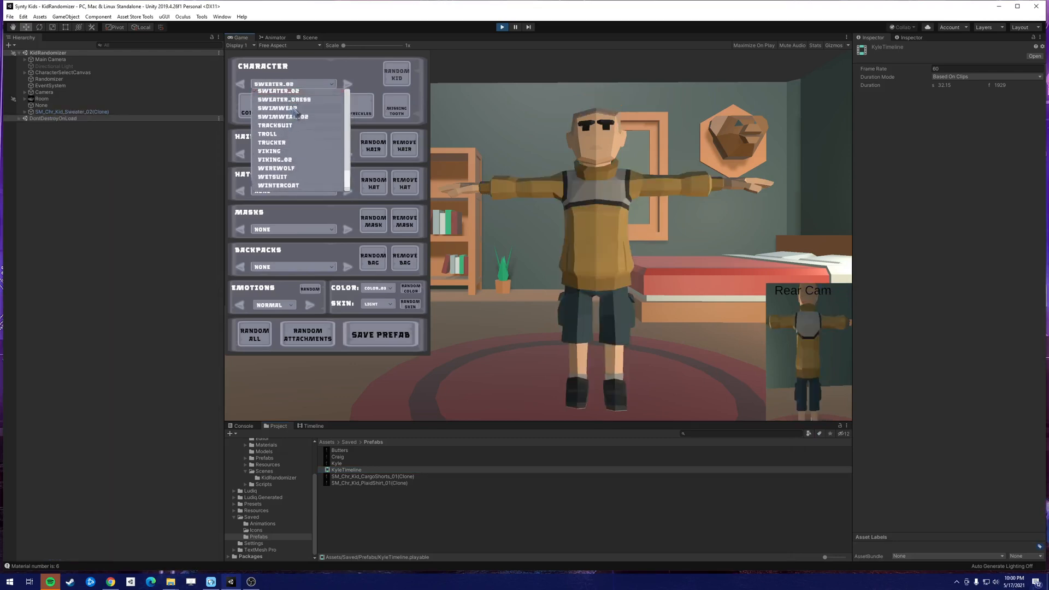
{"action": "left_click", "coordinate": [295, 103]}
{"action": "left_click", "coordinate": [241, 85]}
{"action": "left_click", "coordinate": [241, 85]}
{"action": "left_click", "coordinate": [241, 86]}
{"action": "left_click", "coordinate": [241, 85]}
{"action": "left_click", "coordinate": [241, 86]}
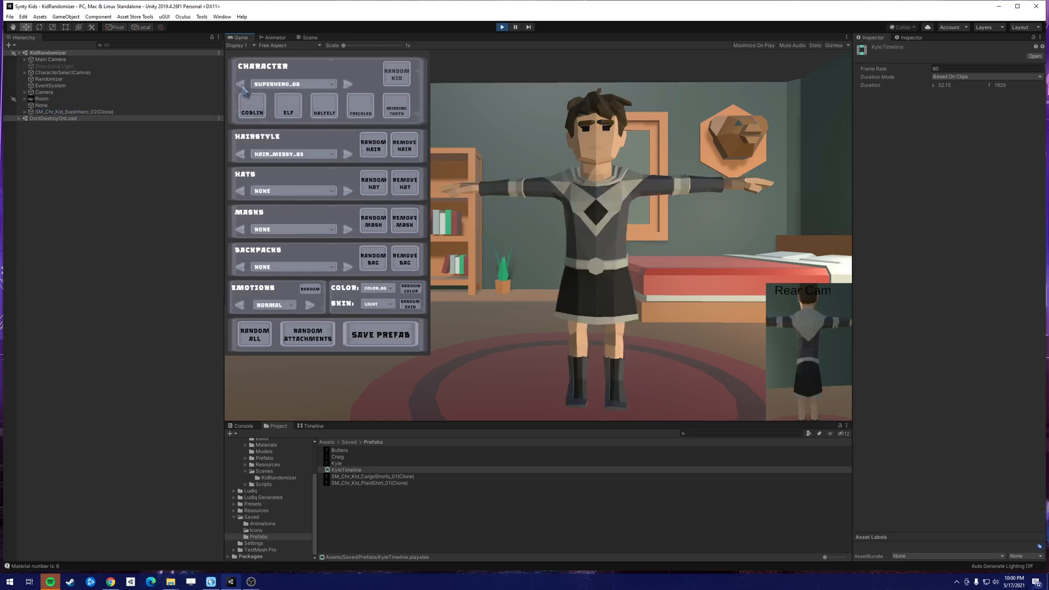
{"action": "left_click", "coordinate": [241, 85]}
{"action": "left_click", "coordinate": [241, 85]}
{"action": "left_click", "coordinate": [241, 85]}
{"action": "left_click", "coordinate": [241, 85]}
{"action": "left_click", "coordinate": [241, 85]}
{"action": "left_click", "coordinate": [241, 85]}
{"action": "left_click", "coordinate": [241, 86]}
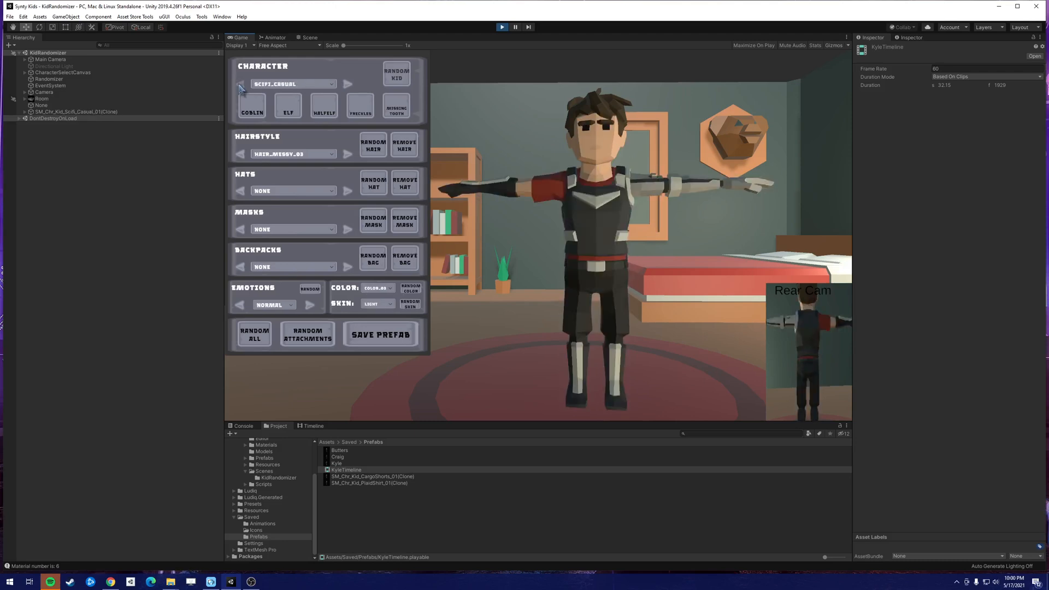
{"action": "left_click", "coordinate": [241, 85]}
{"action": "left_click", "coordinate": [241, 85]}
{"action": "left_click", "coordinate": [241, 85]}
{"action": "left_click", "coordinate": [241, 85]}
{"action": "left_click", "coordinate": [241, 85]}
{"action": "left_click", "coordinate": [241, 85]}
{"action": "left_click", "coordinate": [241, 85]}
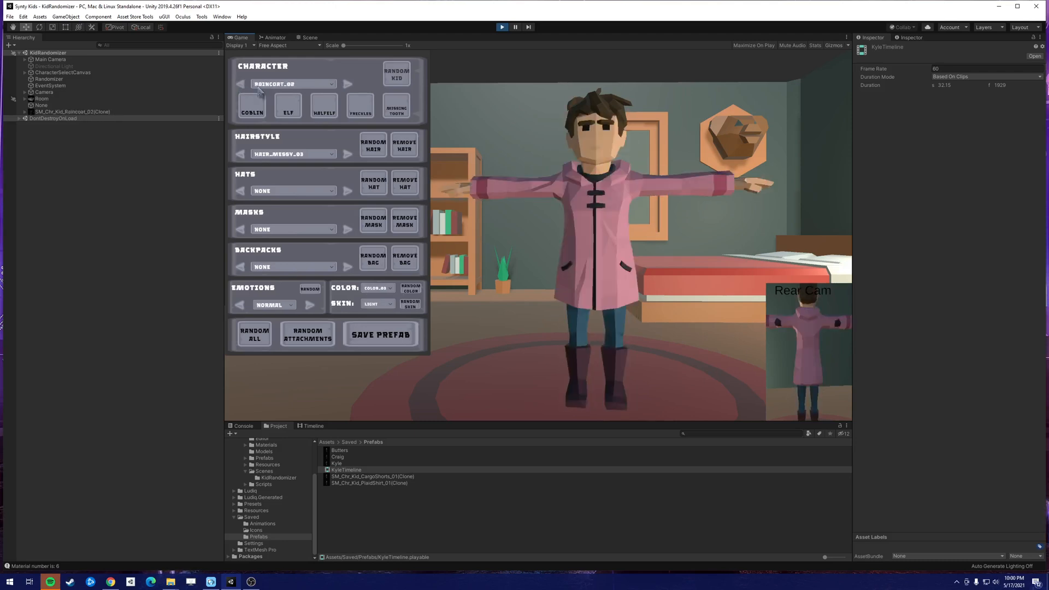
{"action": "left_click", "coordinate": [350, 85]}
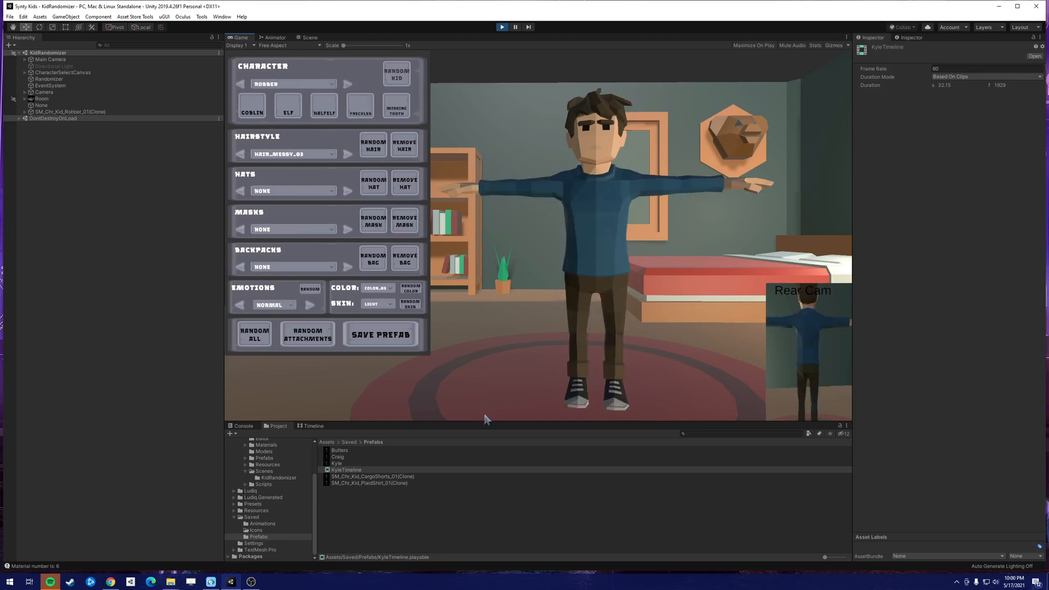
Inspect the existing Butters and Craig prefabs, turning Craig's preview to see the outfit from the front.
{"action": "left_click", "coordinate": [340, 450]}
{"action": "left_click", "coordinate": [344, 457]}
{"action": "left_click", "coordinate": [343, 453]}
{"action": "left_click", "coordinate": [348, 459]}
{"action": "left_click_drag", "start_coordinate": [979, 477], "coordinate": [923, 459]}
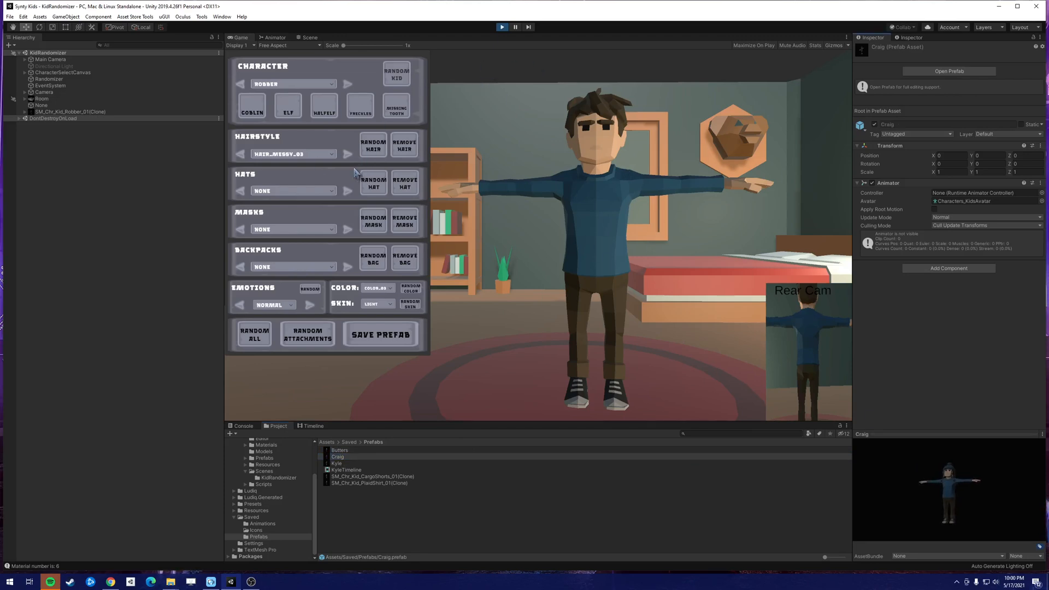
Remove the robber character's hair and, following the reference video, give it the HAT_BEANIE_EARFLAPS hat.
{"action": "left_click", "coordinate": [406, 146]}
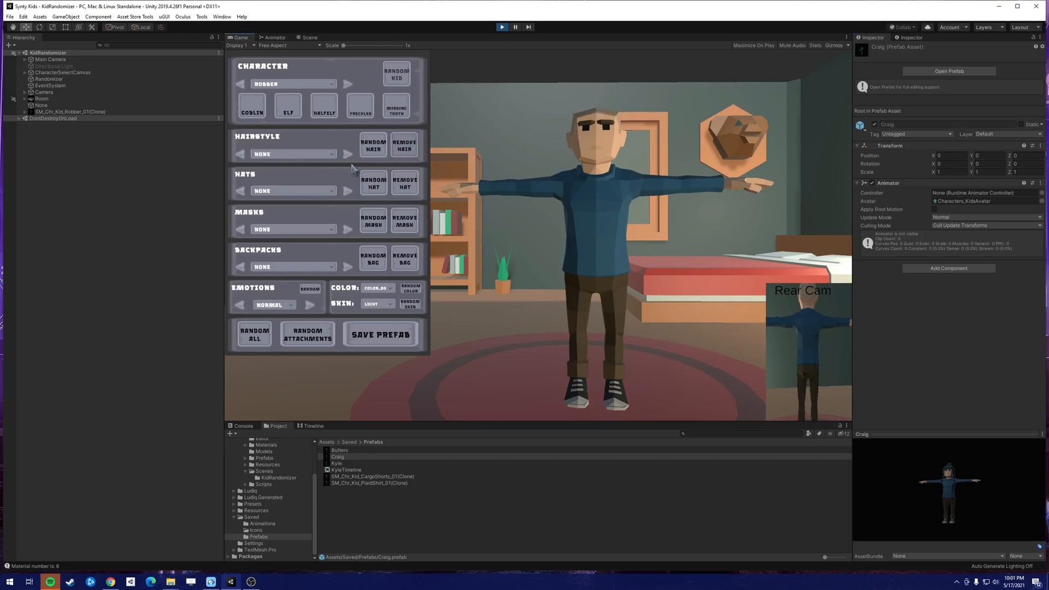
{"action": "left_click", "coordinate": [110, 582]}
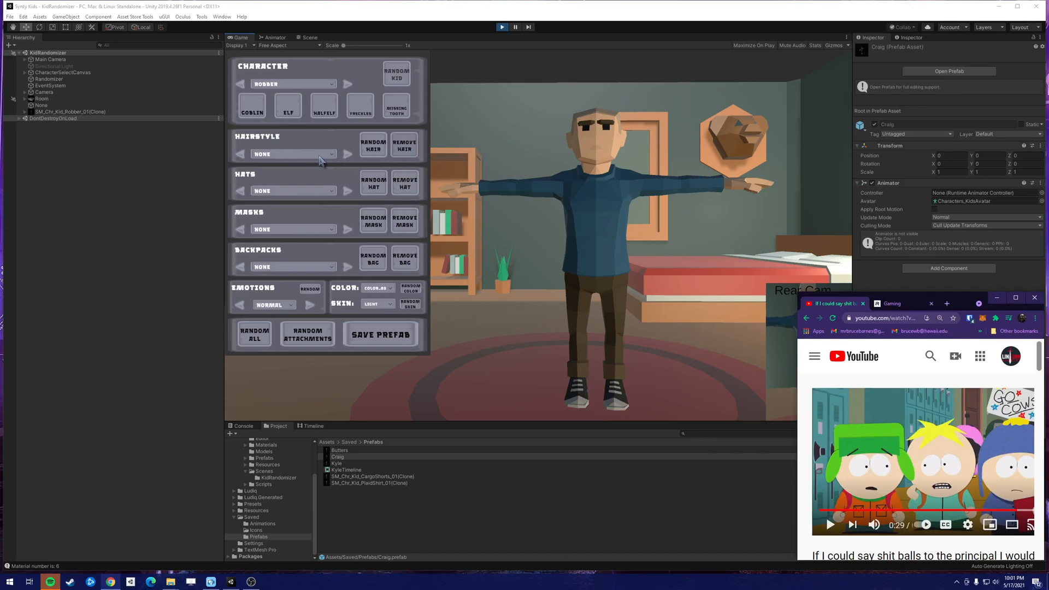
{"action": "left_click", "coordinate": [334, 192]}
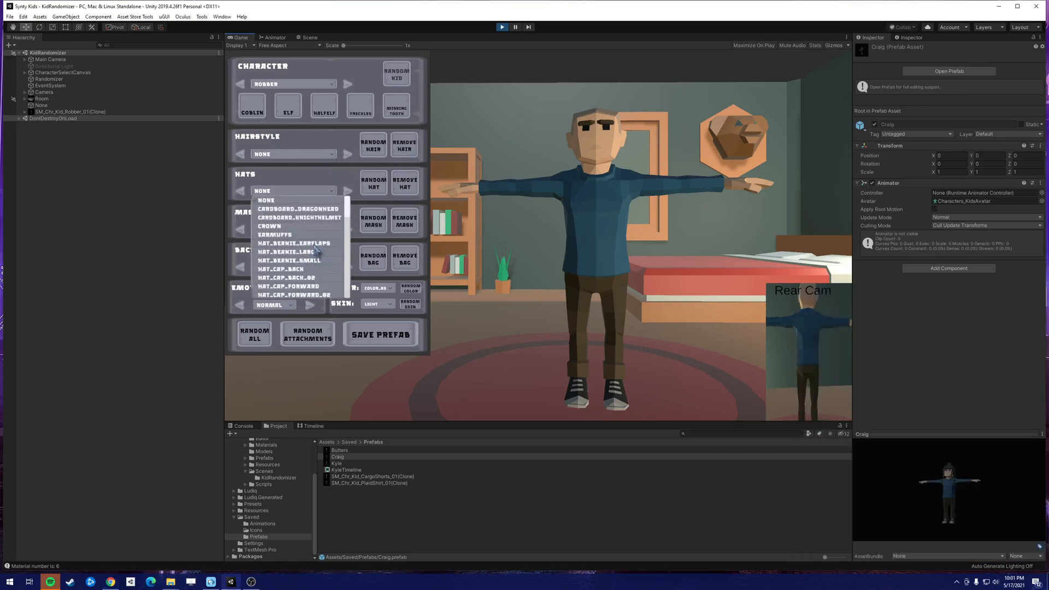
{"action": "left_click", "coordinate": [314, 243]}
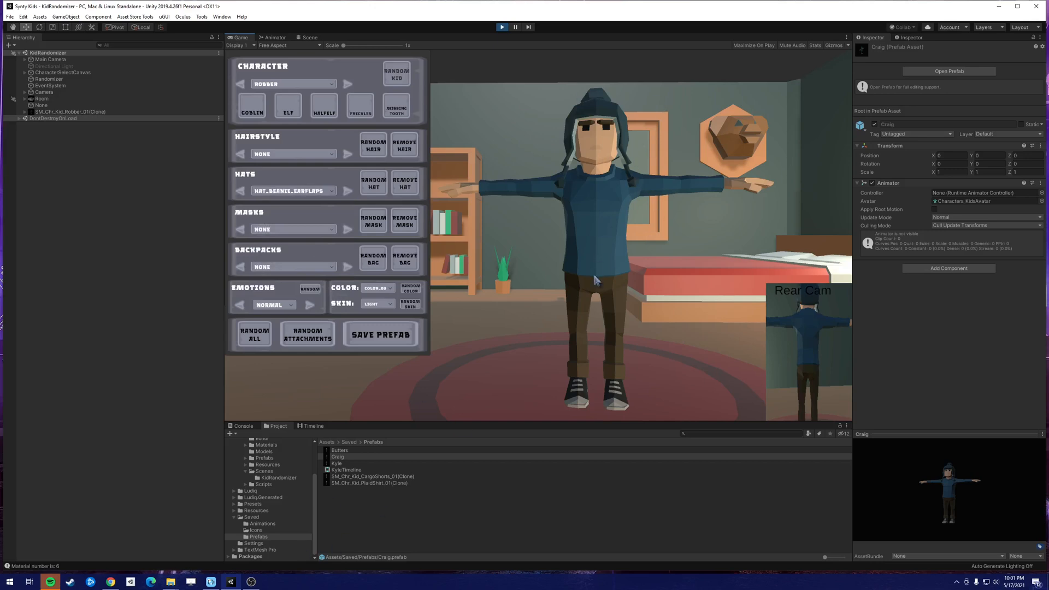
Save the beanie-wearing robber character as a prefab and exit play mode.
{"action": "left_click", "coordinate": [376, 345]}
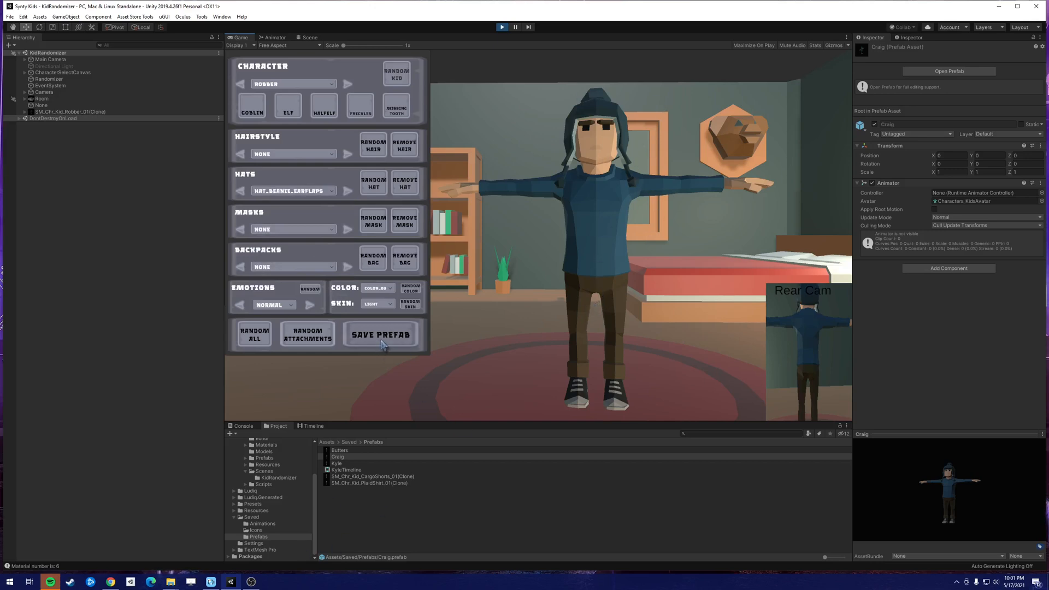
{"action": "left_click", "coordinate": [502, 27]}
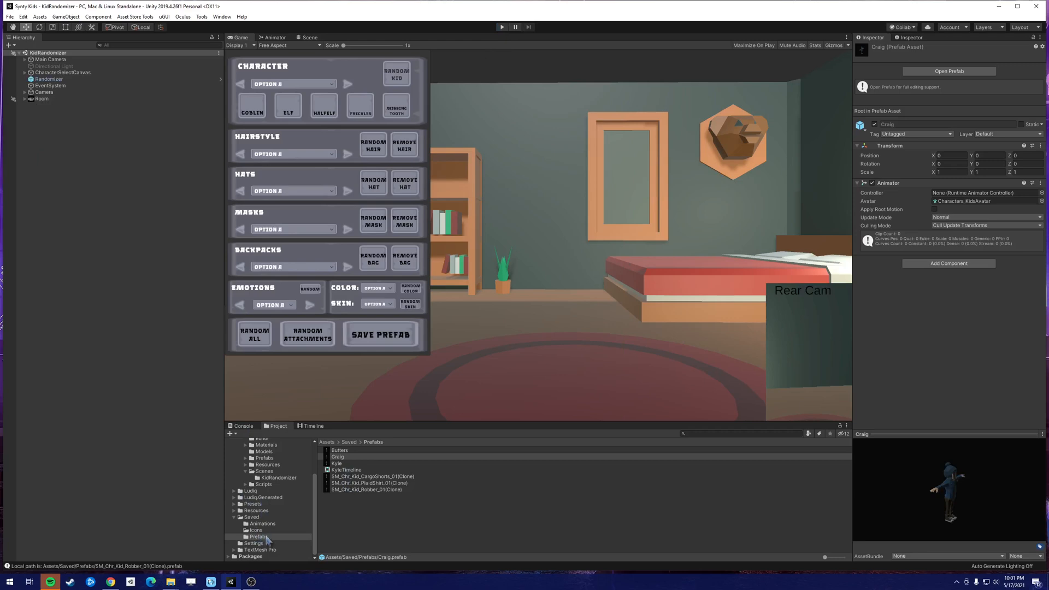
Inspect the saved cargo-shorts, plaid-shirt and robber character prefabs in the Saved/Prefabs folder.
{"action": "left_click", "coordinate": [363, 477]}
{"action": "left_click", "coordinate": [364, 484]}
{"action": "left_click", "coordinate": [365, 495]}
{"action": "left_click", "coordinate": [365, 485]}
{"action": "left_click", "coordinate": [365, 490]}
{"action": "left_click", "coordinate": [367, 483]}
Delete the old Butters, Craig, Kyle and KyleTimeline assets from the Saved/Prefabs folder.
{"action": "left_click", "coordinate": [355, 463]}
{"action": "left_click", "coordinate": [352, 470]}
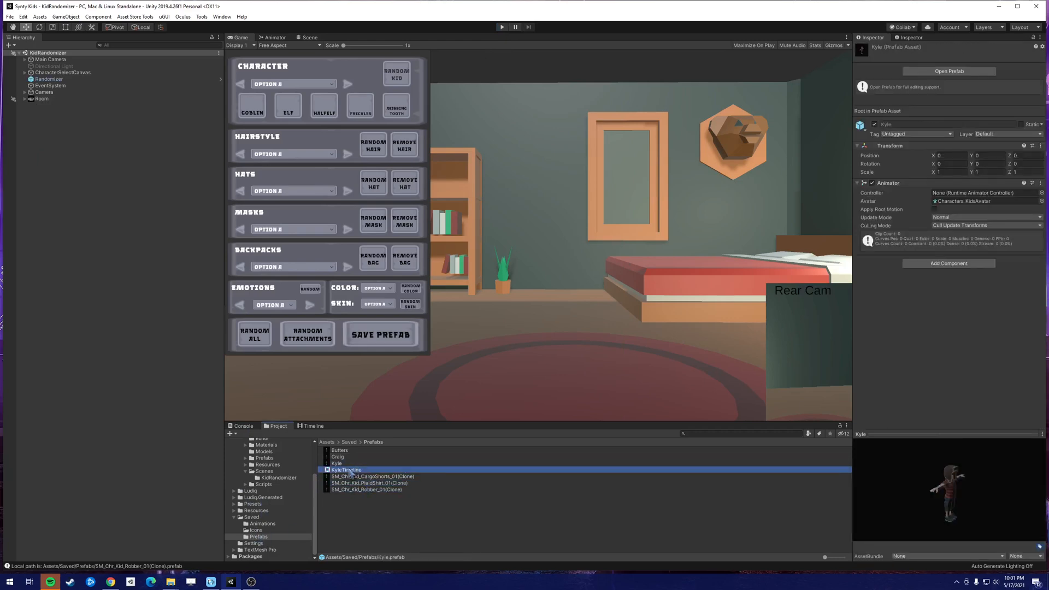
{"action": "left_click", "coordinate": [348, 451], "text": "shift"}
{"action": "key", "text": "Delete"}
{"action": "key", "text": "Return"}
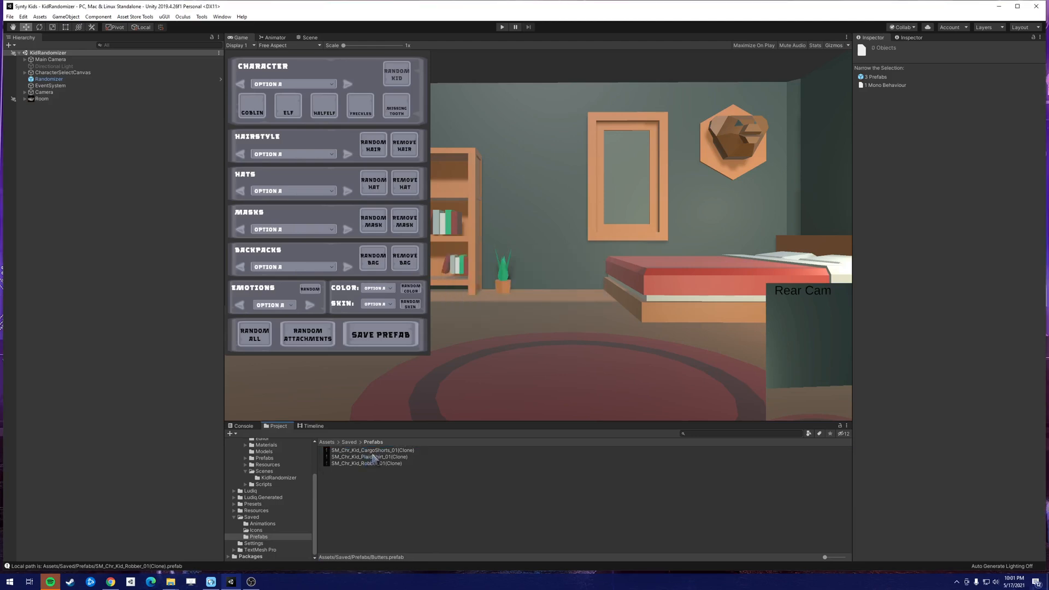
Enlarge the preview to check SM_Chr_Kid_CargoShorts_01(Clone) from the front and rename that prefab as Kyle.
{"action": "left_click", "coordinate": [378, 451]}
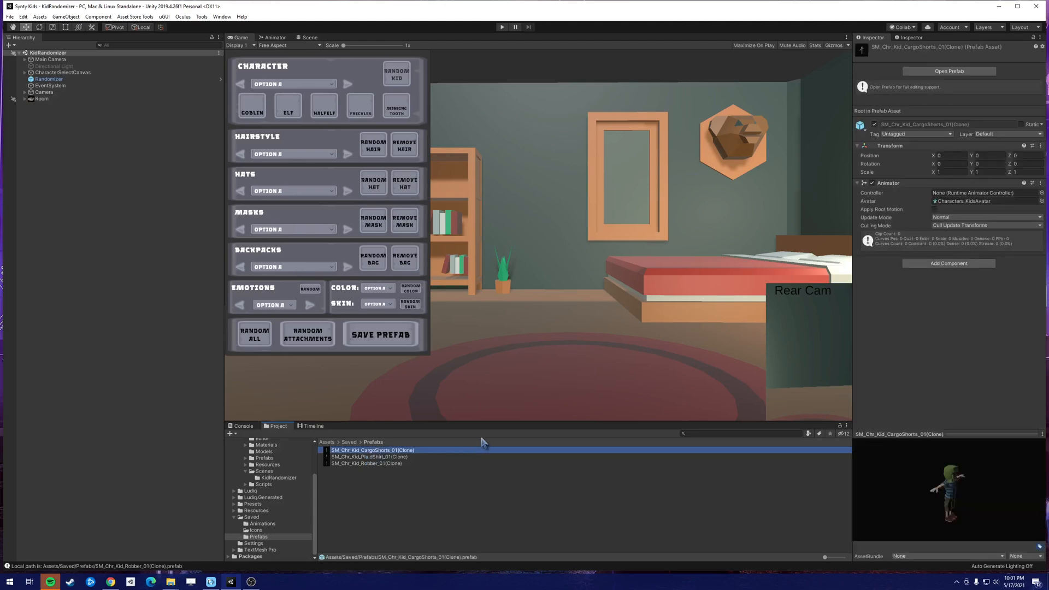
{"action": "left_click_drag", "start_coordinate": [946, 485], "coordinate": [945, 473]}
{"action": "left_click_drag", "start_coordinate": [945, 434], "coordinate": [945, 331]}
{"action": "left_click", "coordinate": [400, 451]}
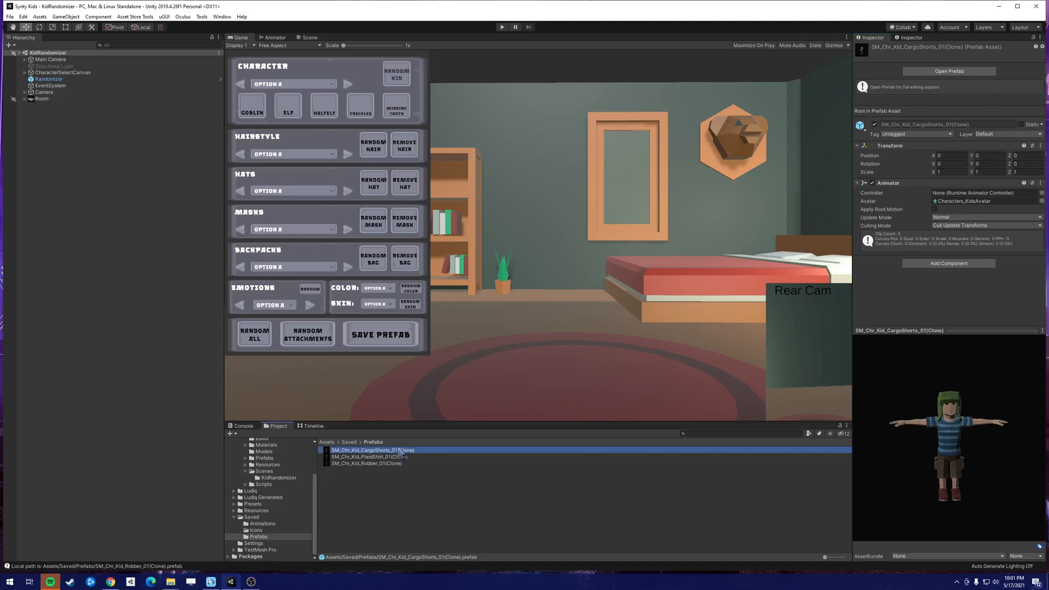
{"action": "type", "text": "Kyle"}
{"action": "key", "text": "Return"}
Rename the SM_Chr_Kid_PlaidShirt_01(Clone) prefab as Butters.
{"action": "key", "text": "Down"}
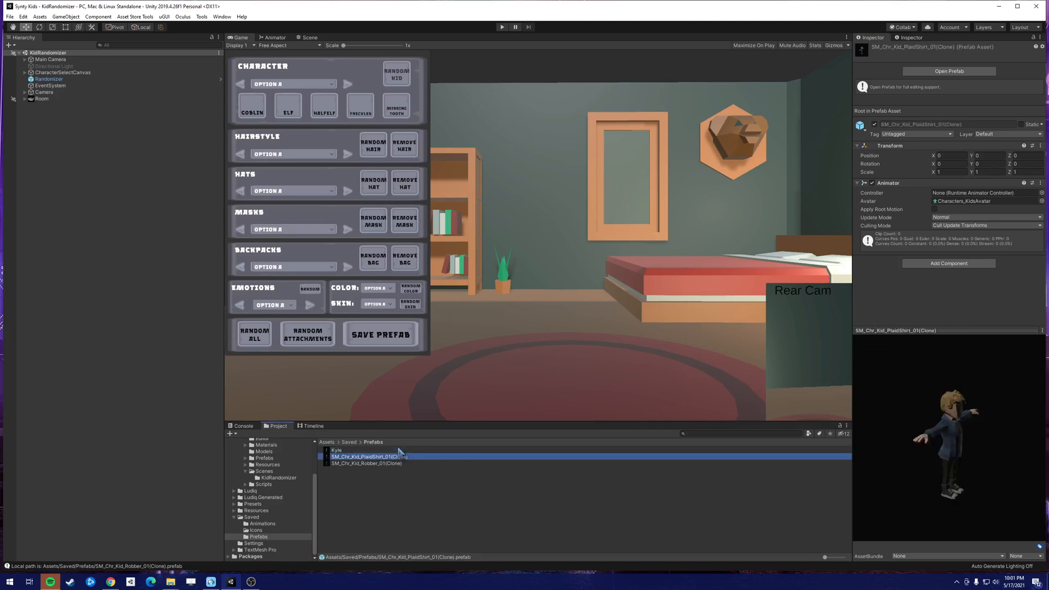
{"action": "key", "text": "F2"}
{"action": "type", "text": "Butters"}
{"action": "key", "text": "Return"}
Rename the SM_Chr_Kid_Robber_01(Clone) prefab as Craig and turn its preview to face the front.
{"action": "key", "text": "Down"}
{"action": "key", "text": "Down"}
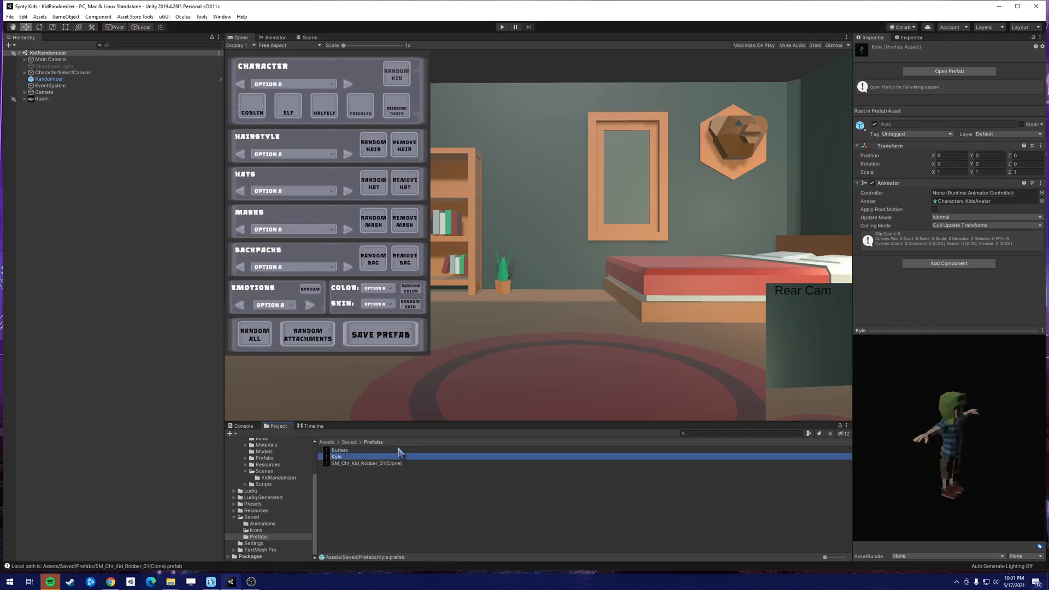
{"action": "type", "text": "Craig"}
{"action": "key", "text": "Return"}
{"action": "left_click_drag", "start_coordinate": [942, 421], "coordinate": [888, 415]}
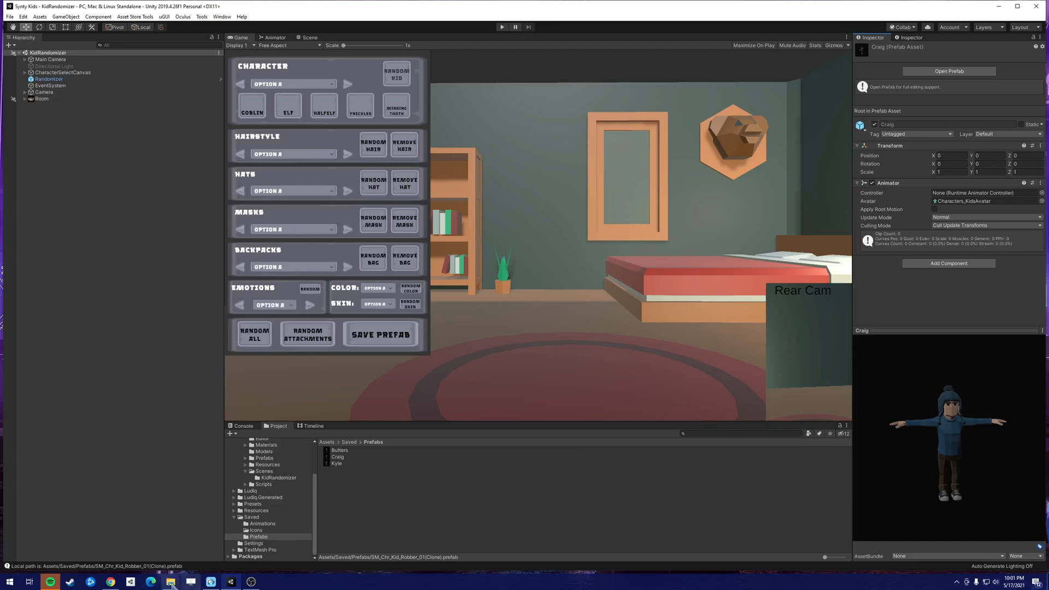
Switch to the browser, maximize its window and show the Gaming project in Replica Studios.
{"action": "left_click", "coordinate": [110, 582]}
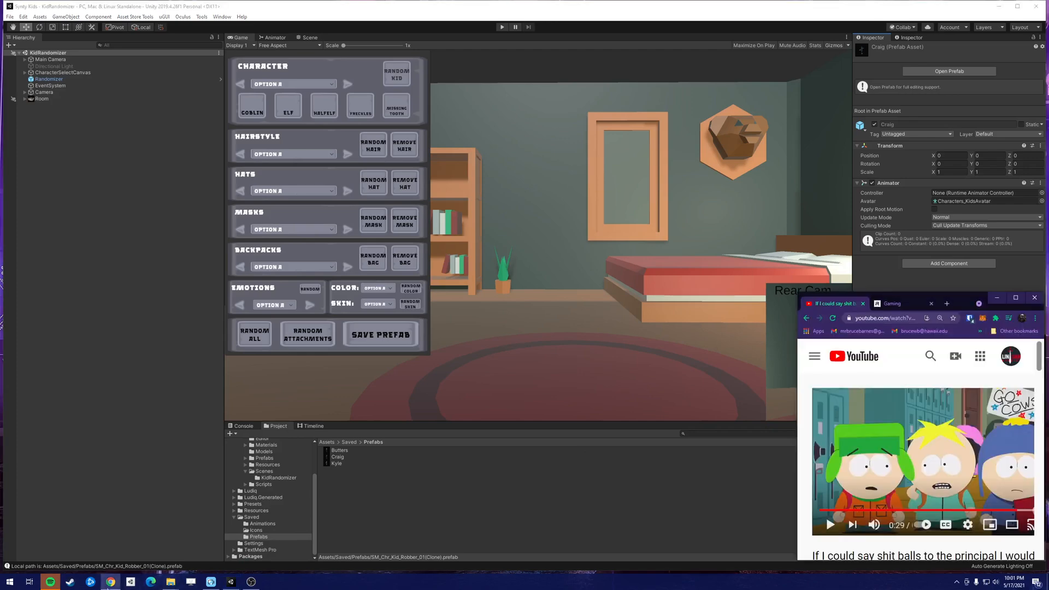
{"action": "double_click", "coordinate": [978, 299]}
{"action": "left_click", "coordinate": [147, 7]}
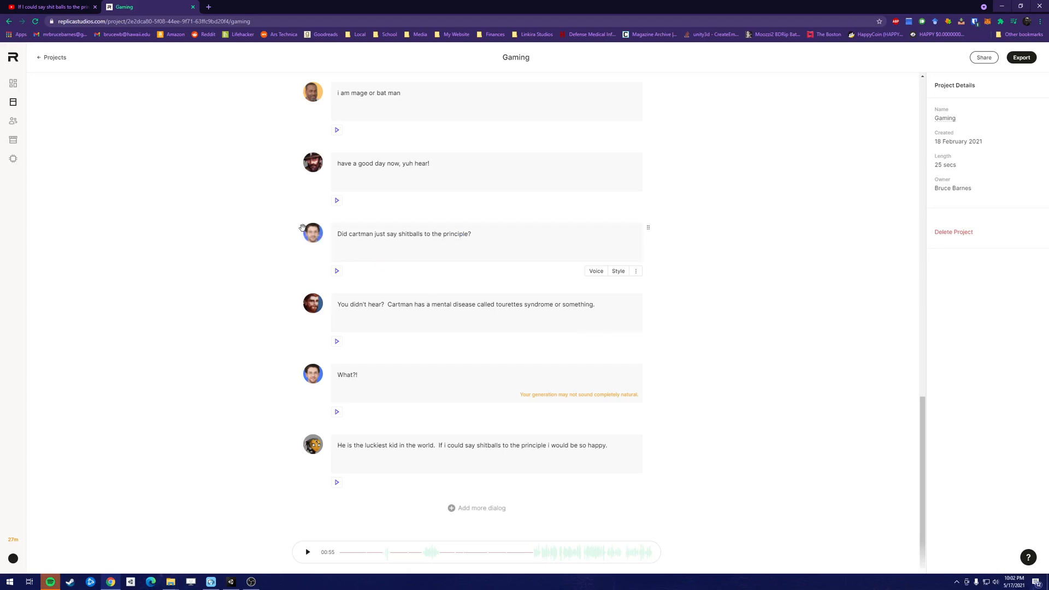
Try the Atlas - Fierce voice on the dialog line starting "Did cartman just say" and play it.
{"action": "left_click", "coordinate": [596, 271]}
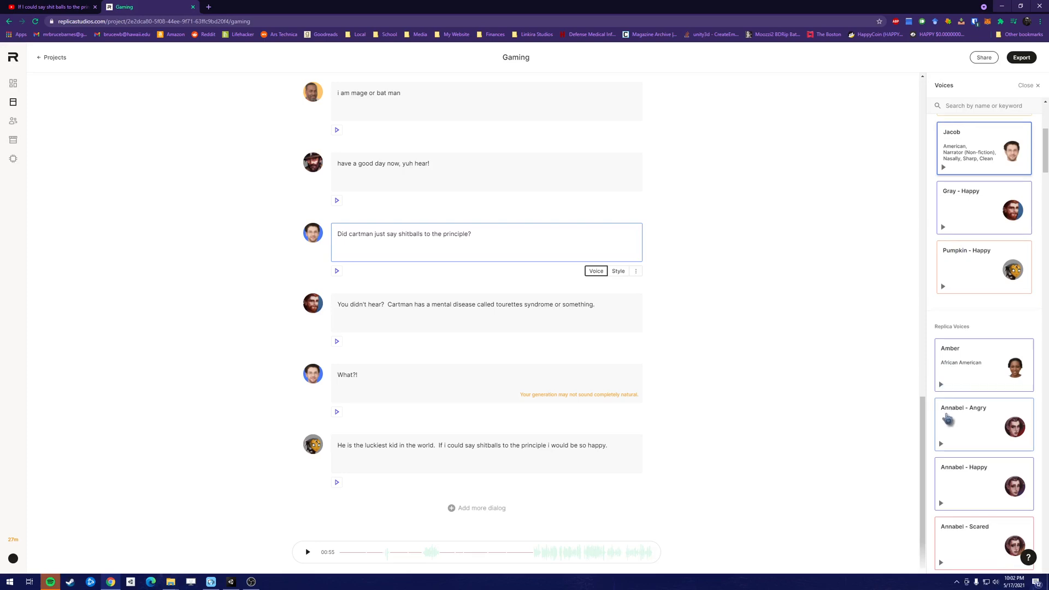
{"action": "scroll", "coordinate": [948, 415], "scroll_direction": "down", "scroll_amount": 4}
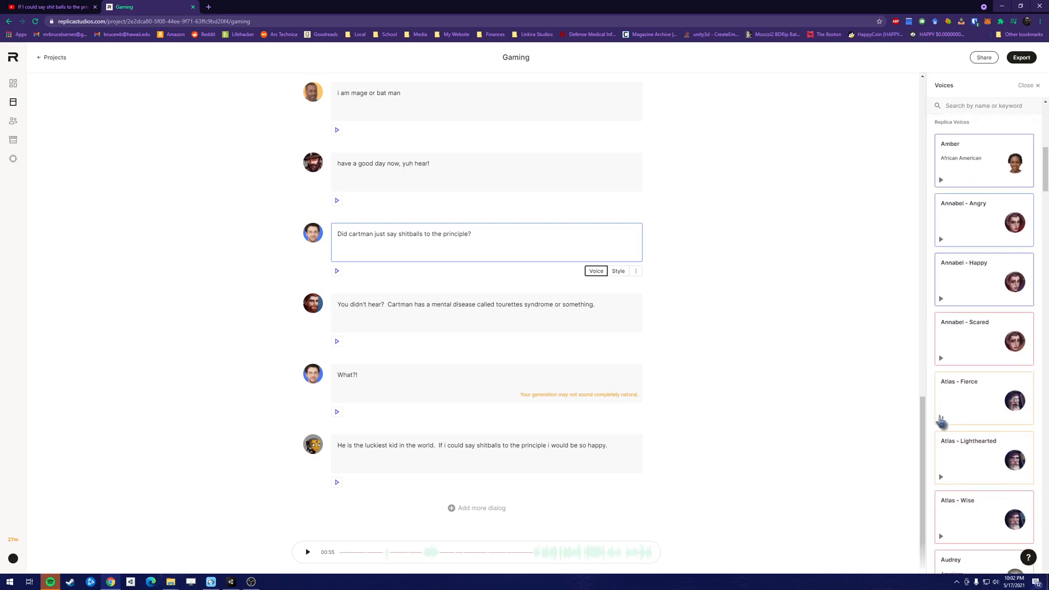
{"action": "left_click", "coordinate": [998, 411]}
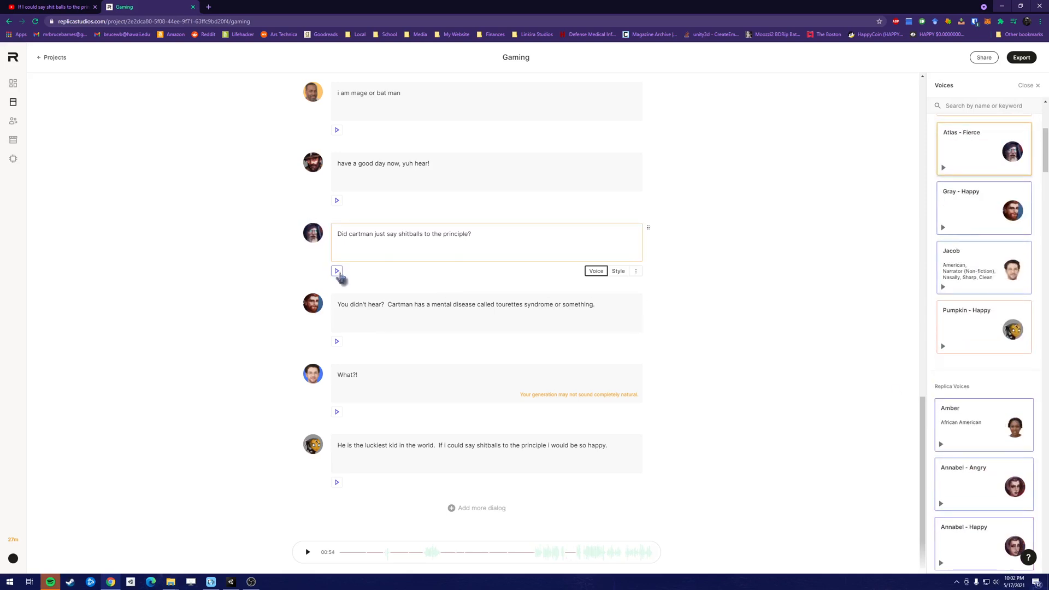
{"action": "left_click", "coordinate": [338, 271]}
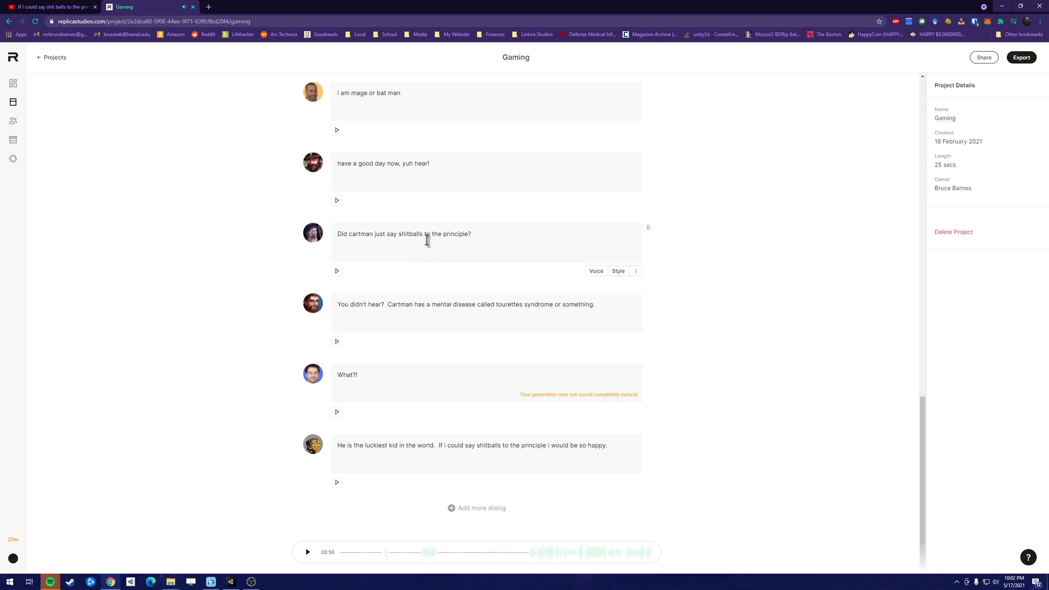
Browse the Replica voices, set the "Did cartman just say" line back to the Jacob voice and play it.
{"action": "left_click", "coordinate": [596, 271]}
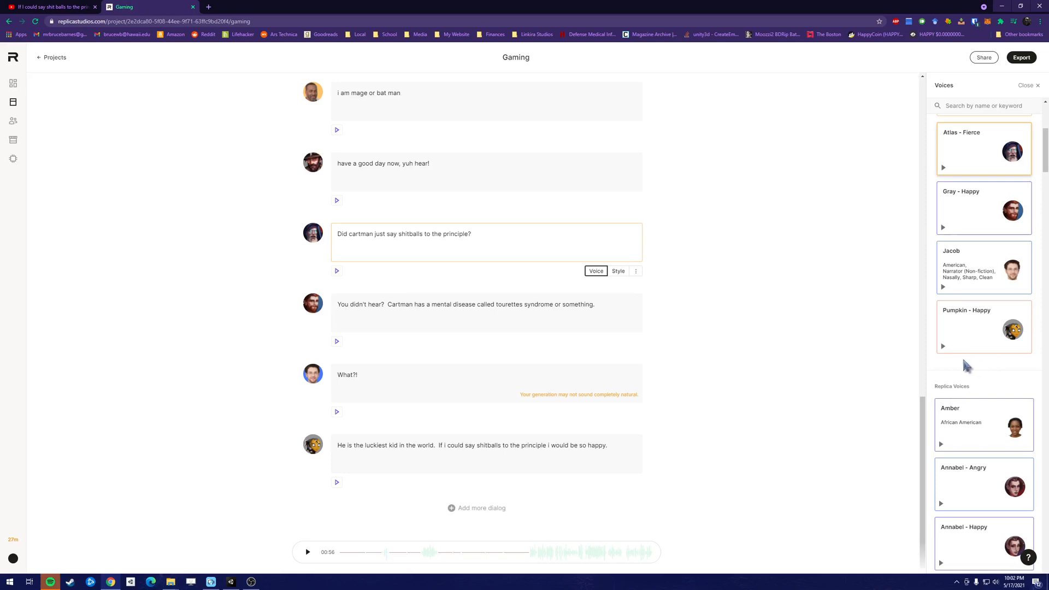
{"action": "scroll", "coordinate": [968, 357], "scroll_direction": "up", "scroll_amount": 3}
{"action": "scroll", "coordinate": [1021, 348], "scroll_direction": "down", "scroll_amount": 8}
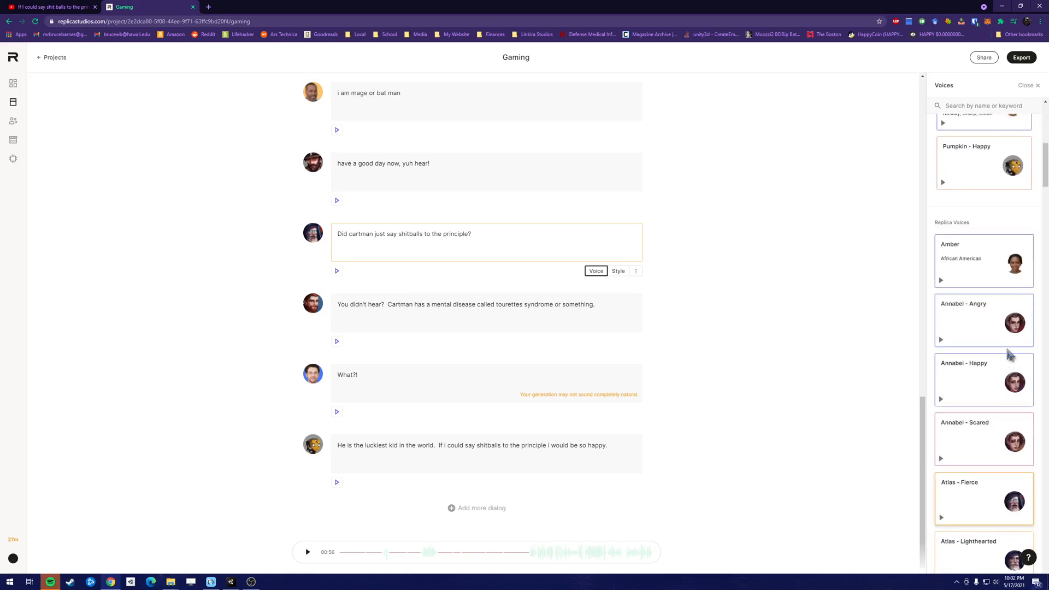
{"action": "scroll", "coordinate": [1024, 345], "scroll_direction": "down", "scroll_amount": 12}
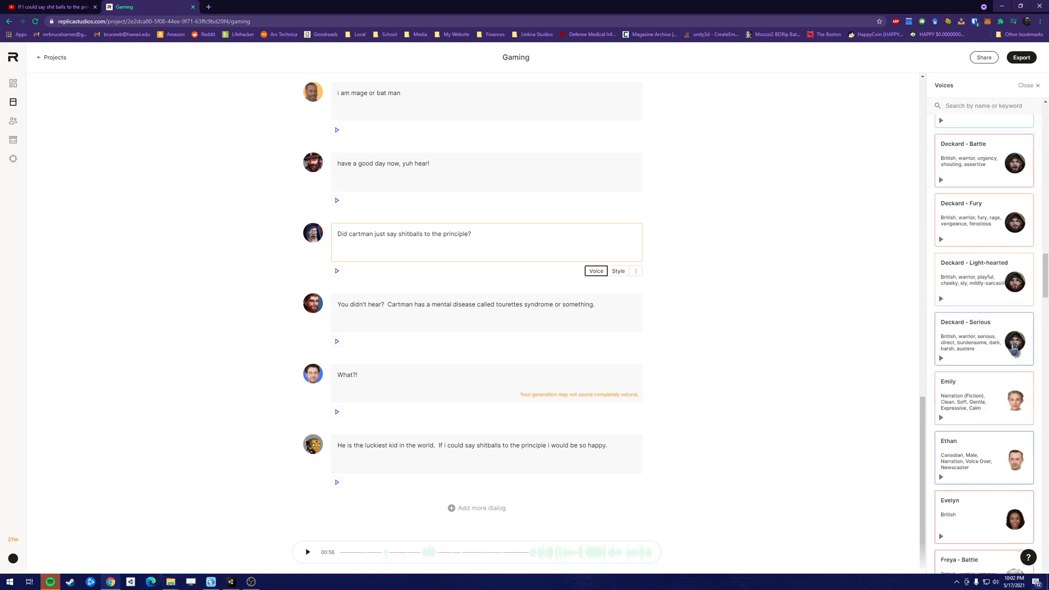
{"action": "scroll", "coordinate": [1012, 348], "scroll_direction": "down", "scroll_amount": 8}
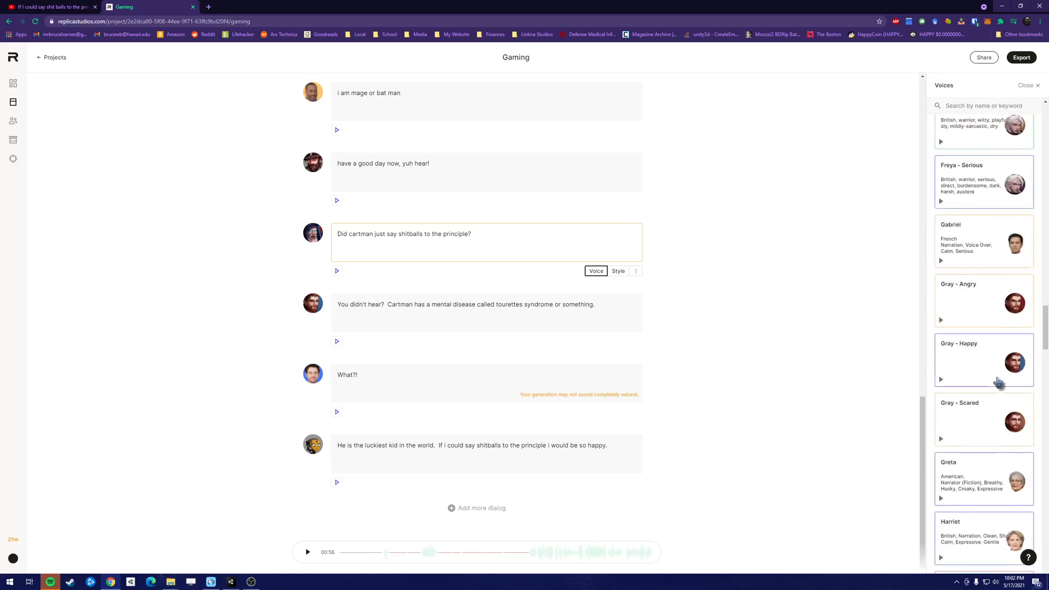
{"action": "scroll", "coordinate": [997, 380], "scroll_direction": "down", "scroll_amount": 10}
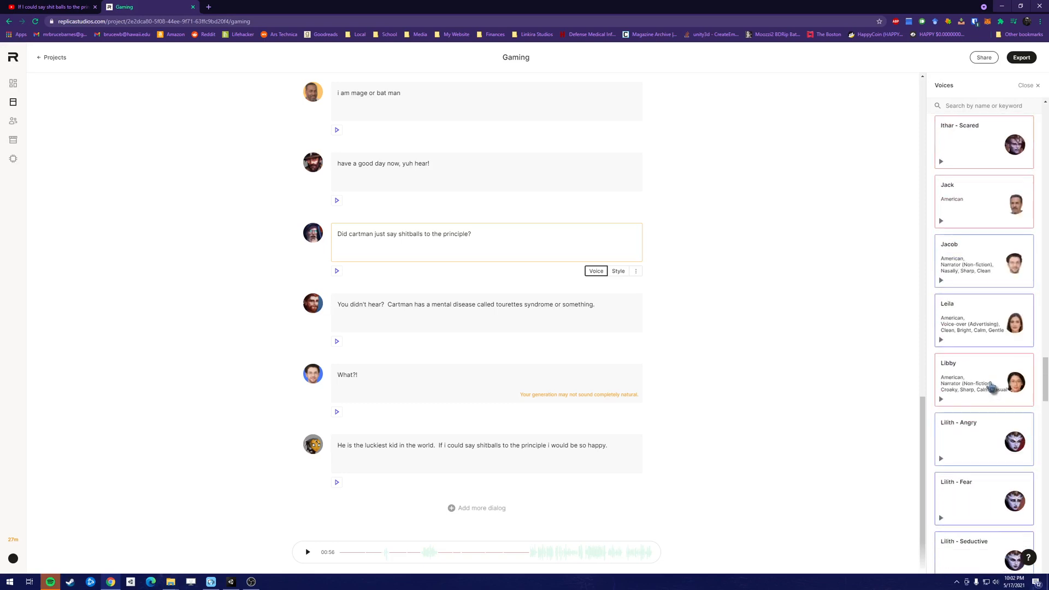
{"action": "left_click", "coordinate": [979, 256]}
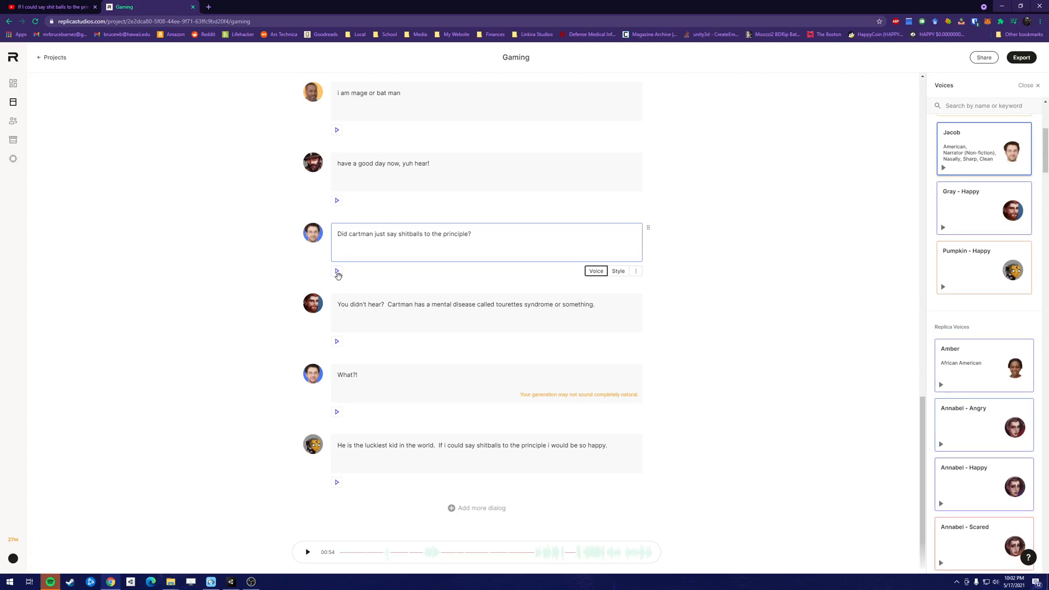
{"action": "left_click", "coordinate": [337, 272]}
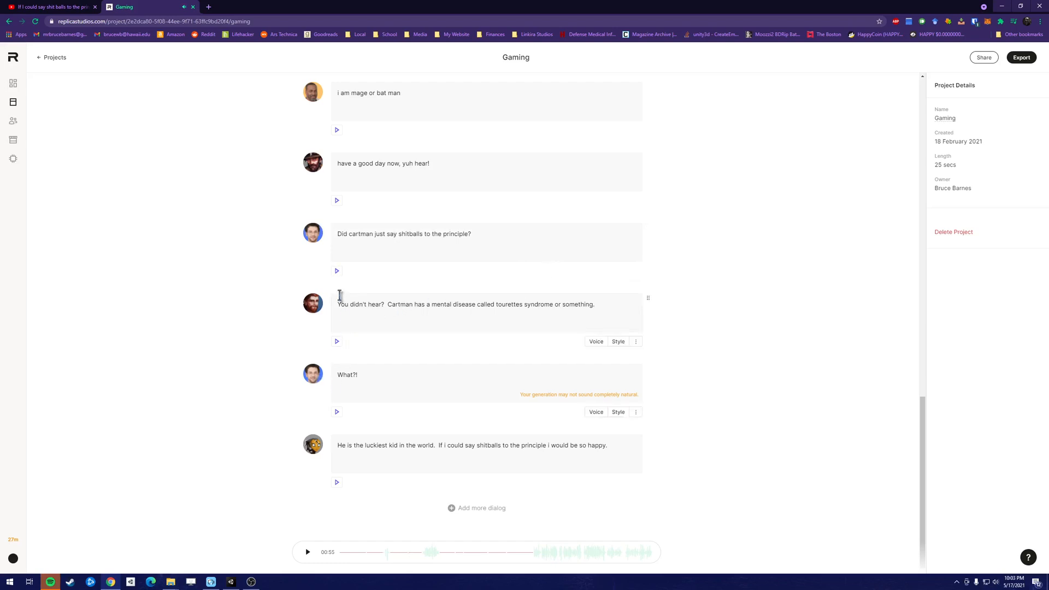
Play the "You didn't hear?" line, show the last line's voice, and download the audio of the "Did cartman just say" line.
{"action": "left_click", "coordinate": [310, 307]}
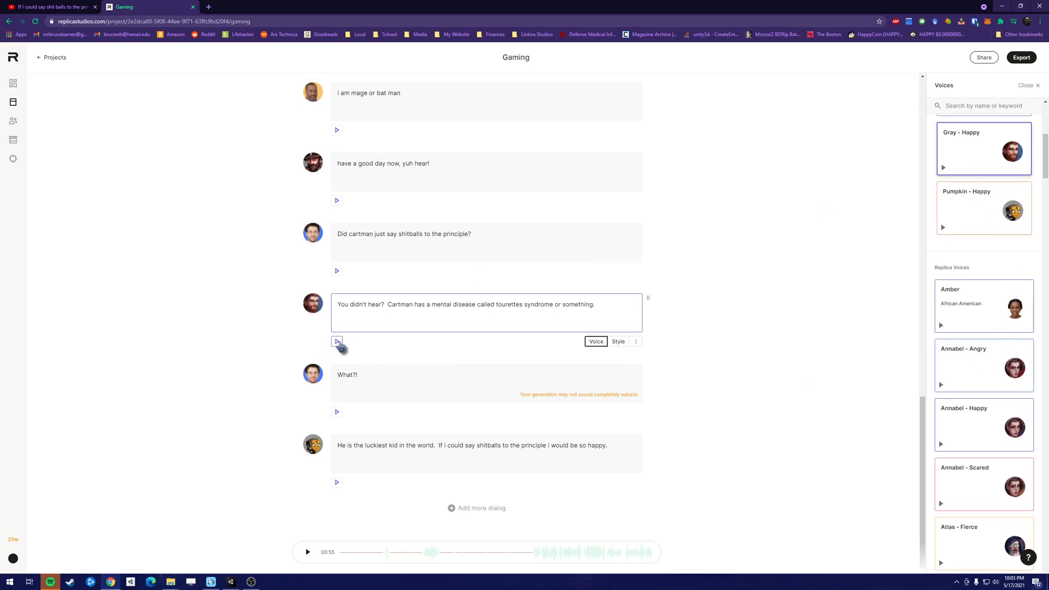
{"action": "left_click", "coordinate": [337, 342]}
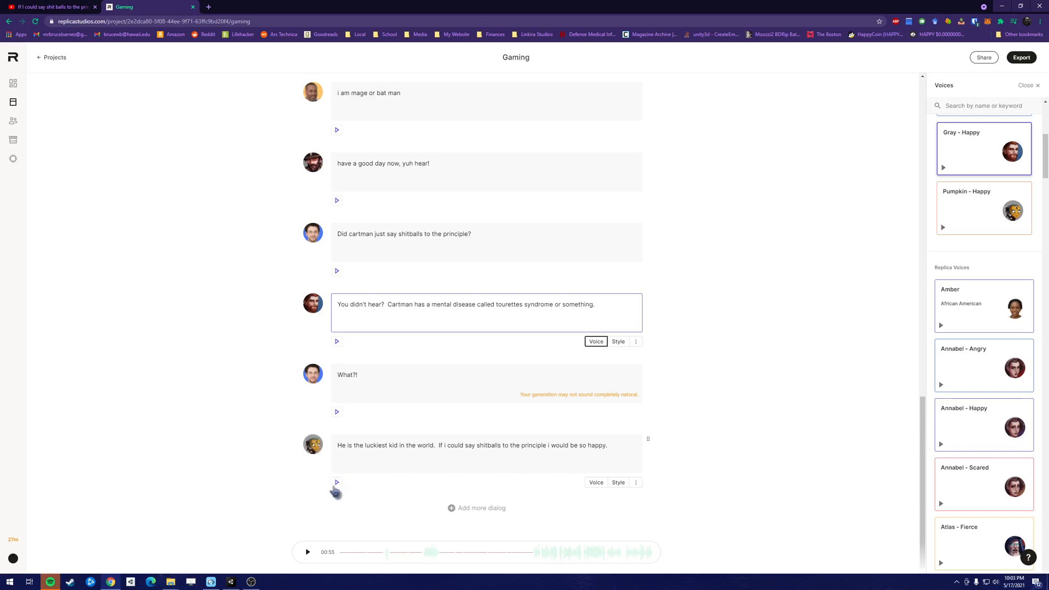
{"action": "left_click", "coordinate": [314, 446]}
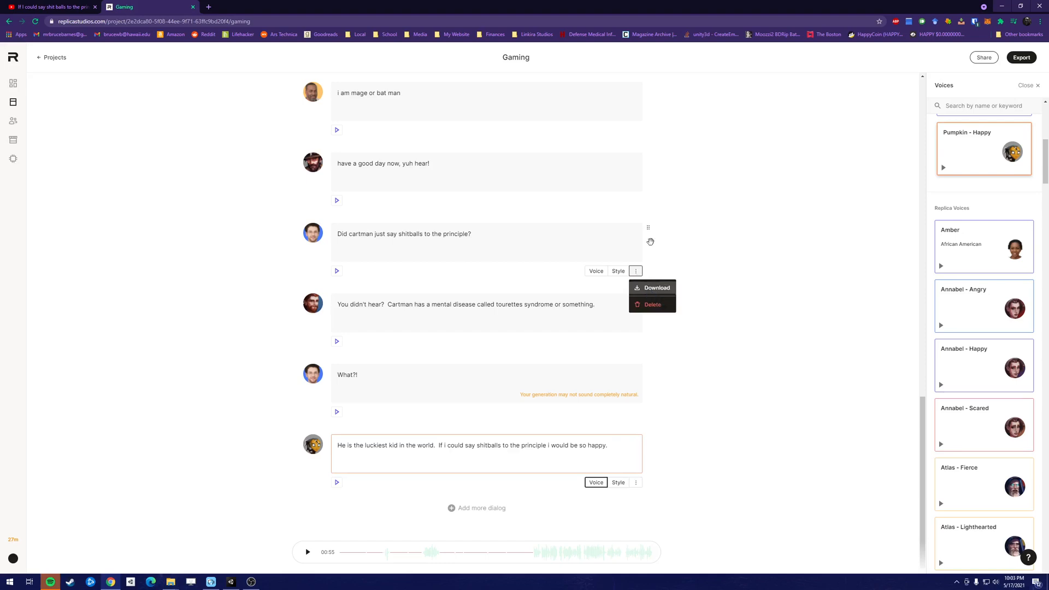
{"action": "left_click", "coordinate": [650, 289]}
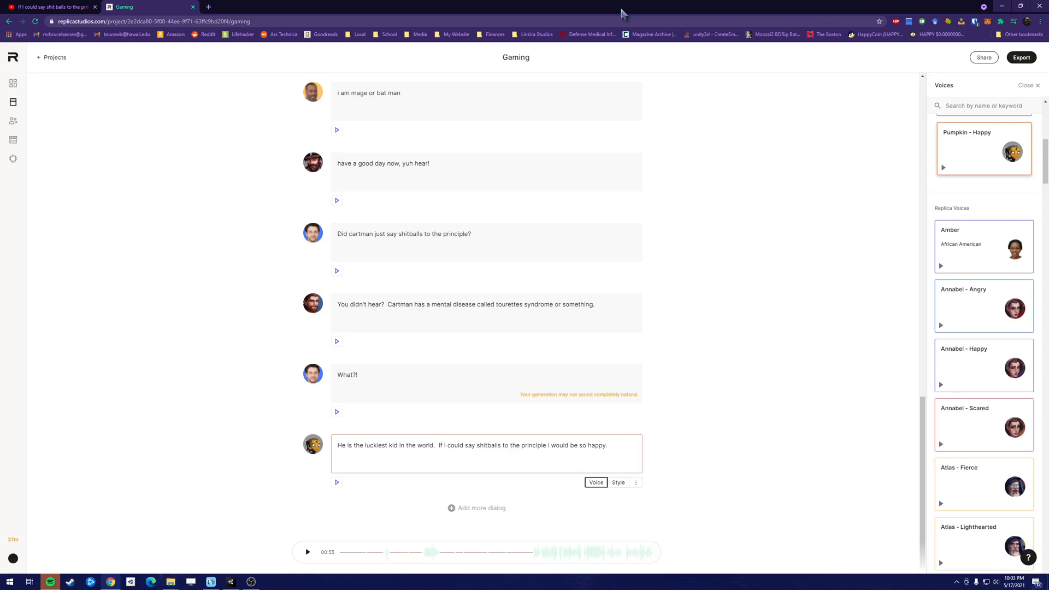
Return to Unity and open the Phonemes scene from the KidEnhancementToolkit Scenes folder.
{"action": "left_click_drag", "start_coordinate": [621, 11], "coordinate": [1048, 11]}
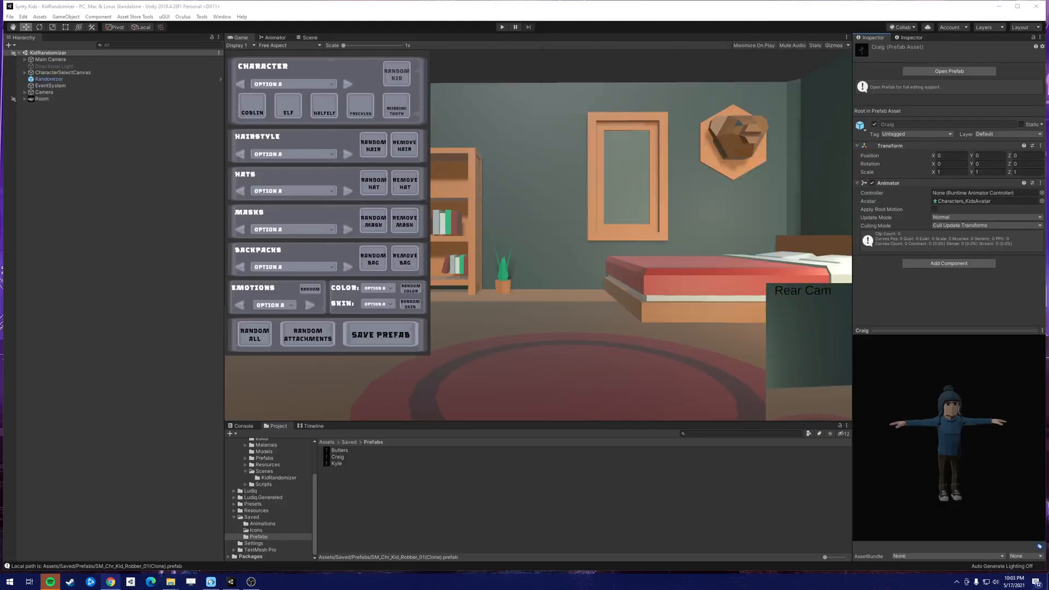
{"action": "scroll", "coordinate": [276, 489], "scroll_direction": "up", "scroll_amount": 2}
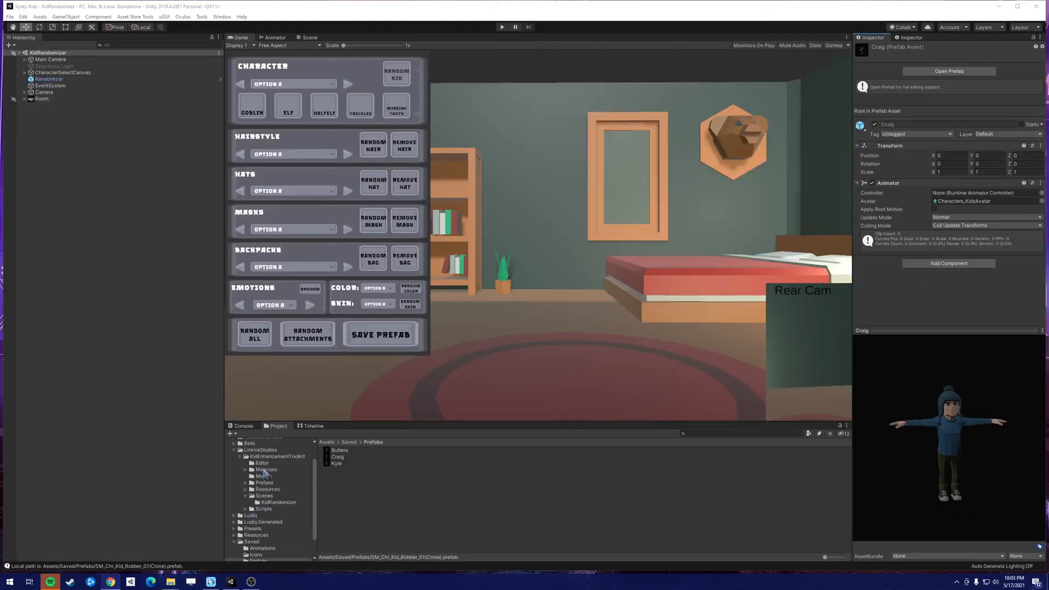
{"action": "left_click", "coordinate": [271, 497]}
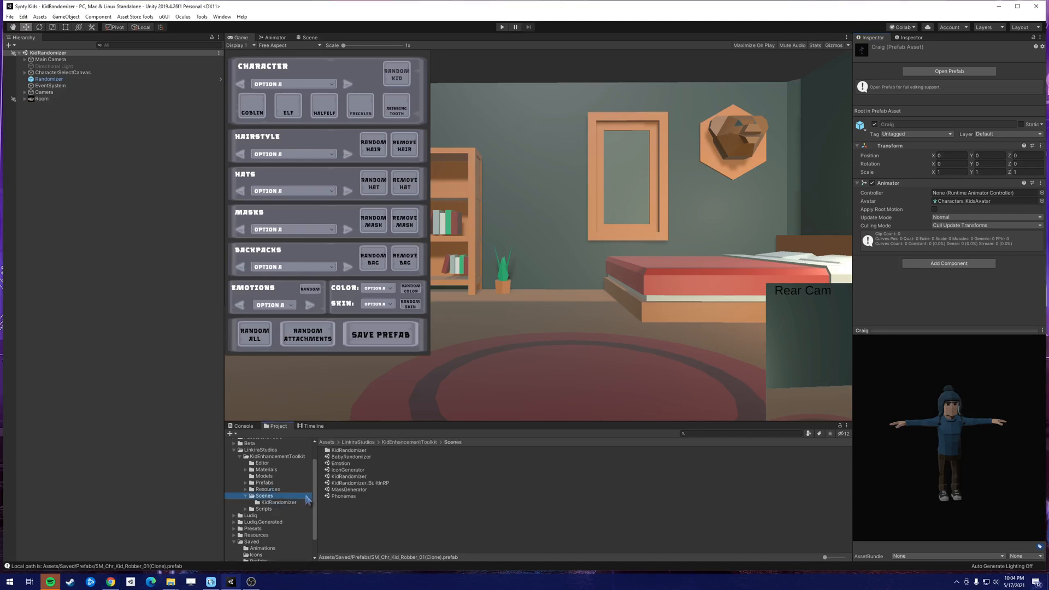
{"action": "double_click", "coordinate": [345, 497]}
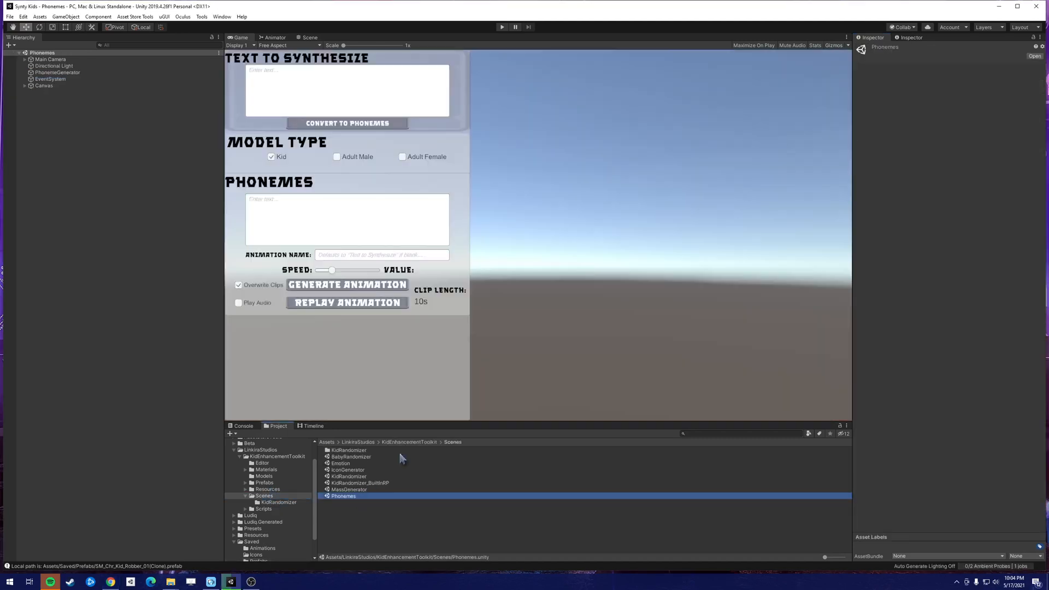
Add the saved Kyle prefab to the scene and lower the Main Camera to a Y position of 0.69.
{"action": "scroll", "coordinate": [272, 546], "scroll_direction": "down", "scroll_amount": 2}
{"action": "left_click", "coordinate": [267, 537]}
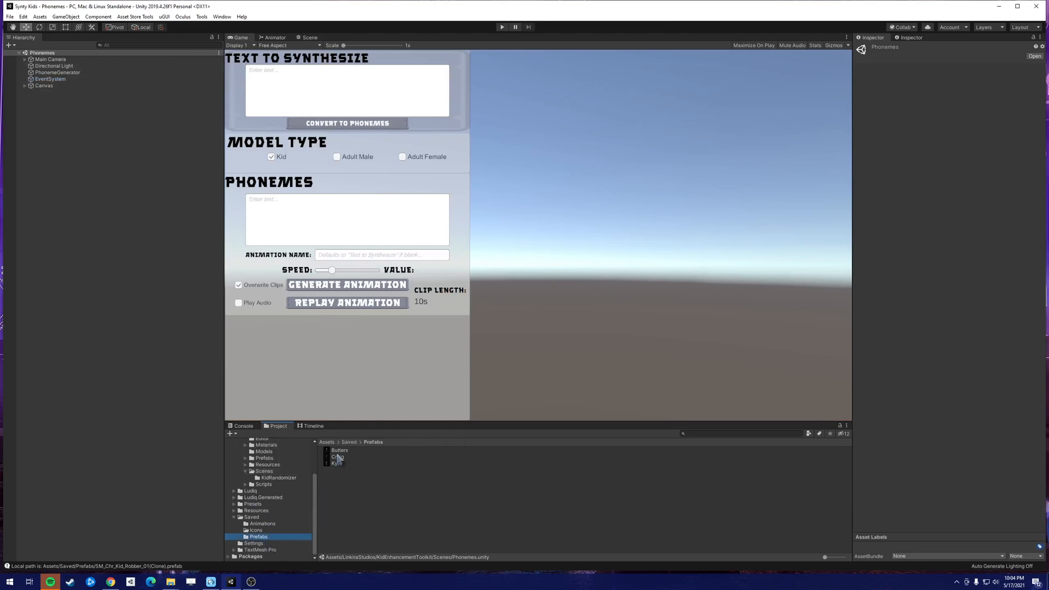
{"action": "left_click_drag", "start_coordinate": [336, 463], "coordinate": [118, 276]}
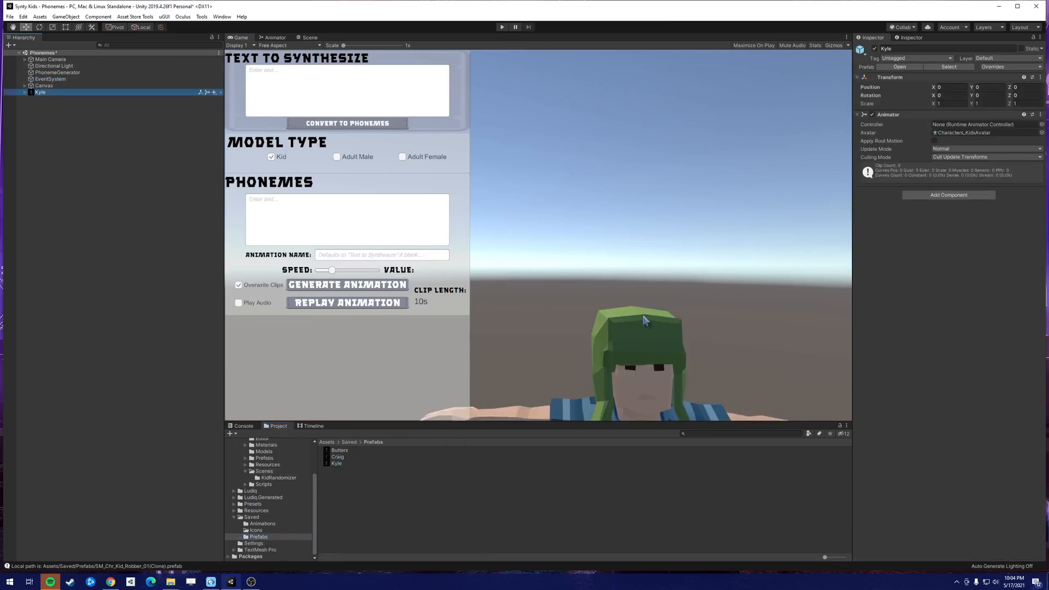
{"action": "left_click", "coordinate": [124, 60]}
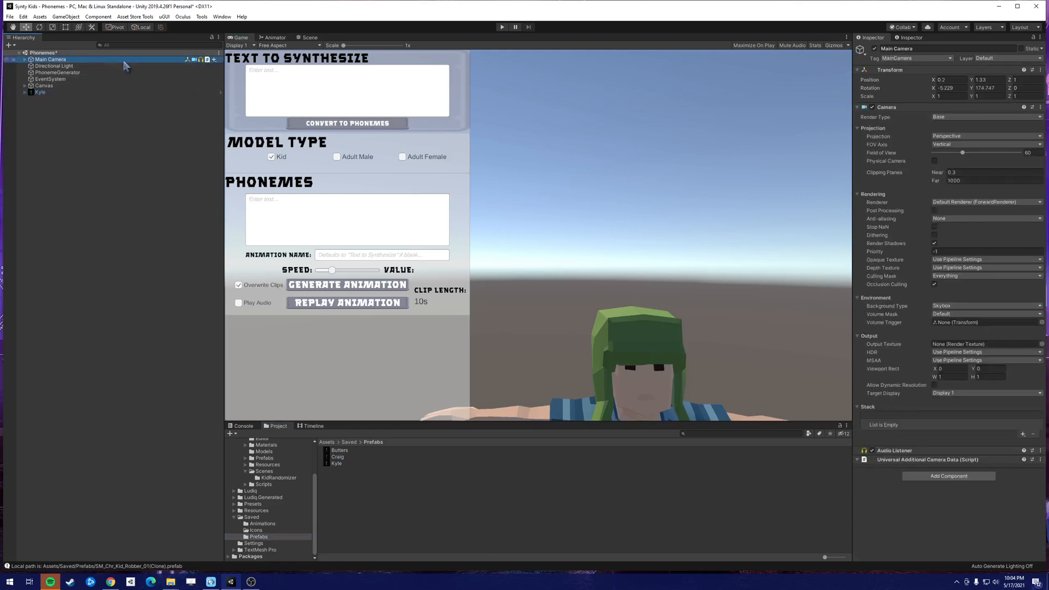
{"action": "left_click_drag", "start_coordinate": [971, 79], "coordinate": [964, 82]}
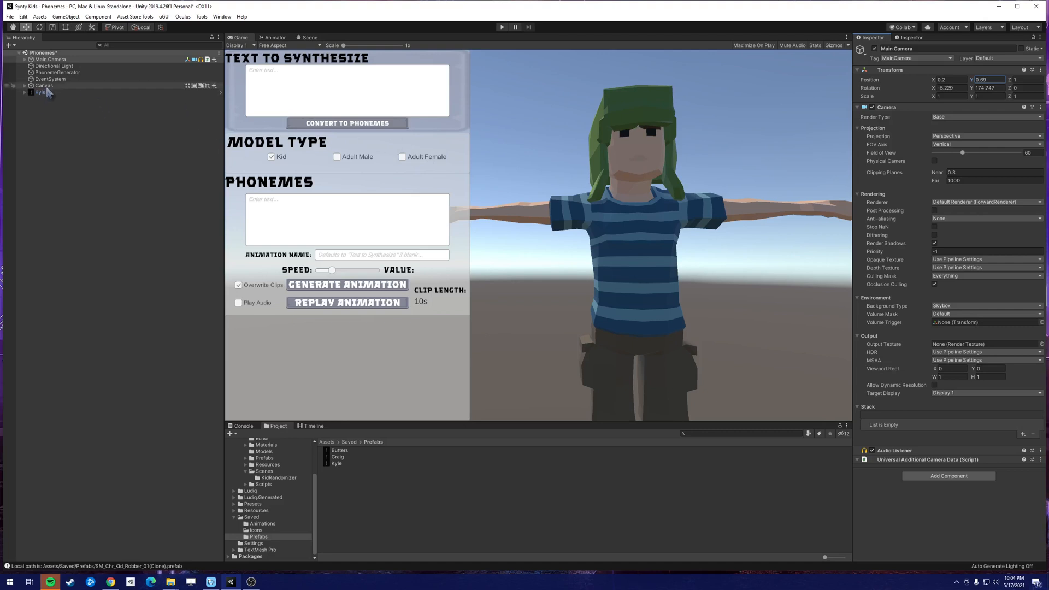
Assign Kyle as the Kid object of the PhonemeGenerator's Face Manager and run the scene.
{"action": "left_click", "coordinate": [63, 73]}
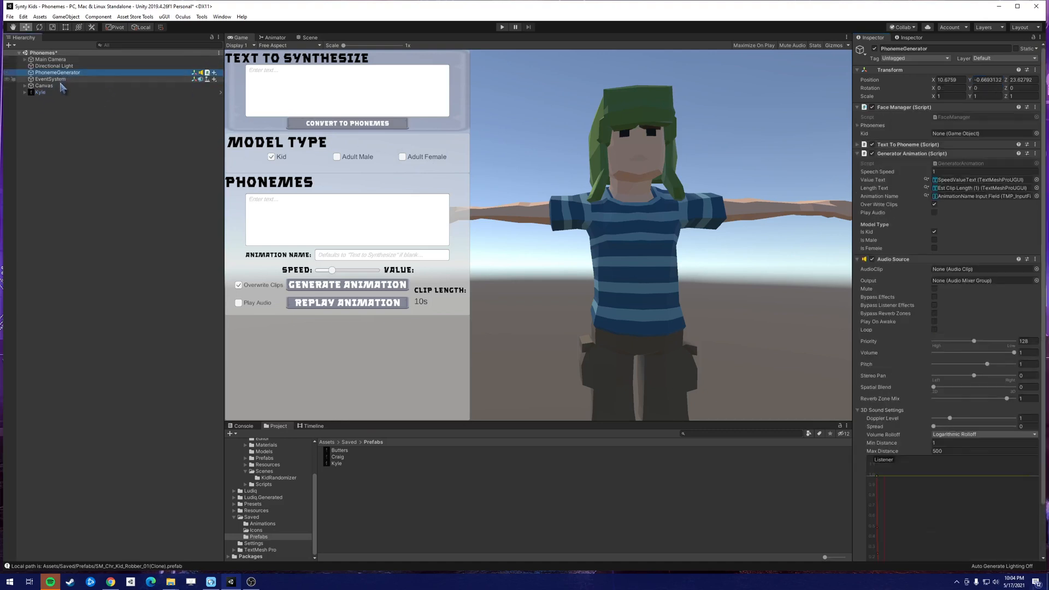
{"action": "left_click_drag", "start_coordinate": [40, 92], "coordinate": [950, 138]}
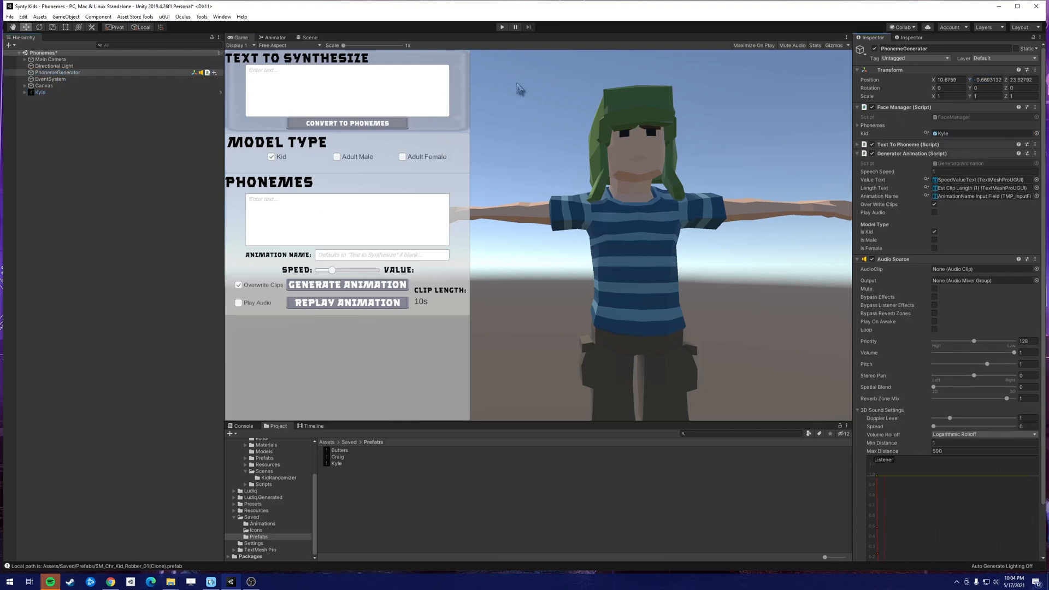
{"action": "left_click", "coordinate": [502, 27]}
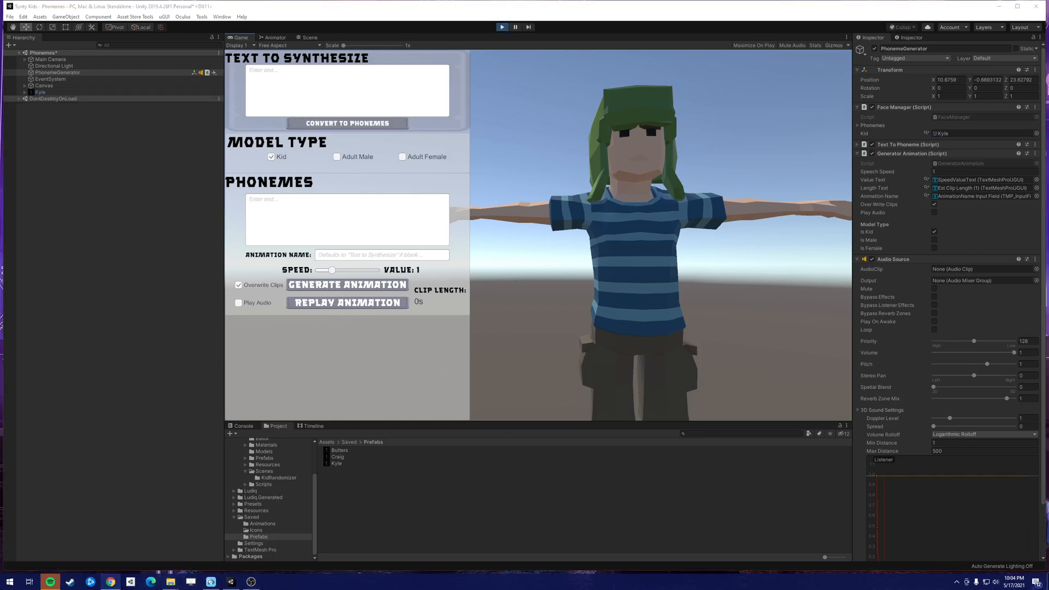
Convert the text "Did cartman just say shitballs to the principle?" to phonemes and check the console for unrecognized words.
{"action": "left_click", "coordinate": [427, 92]}
{"action": "type", "text": "Did cartman just say shitballs to the principle?"}
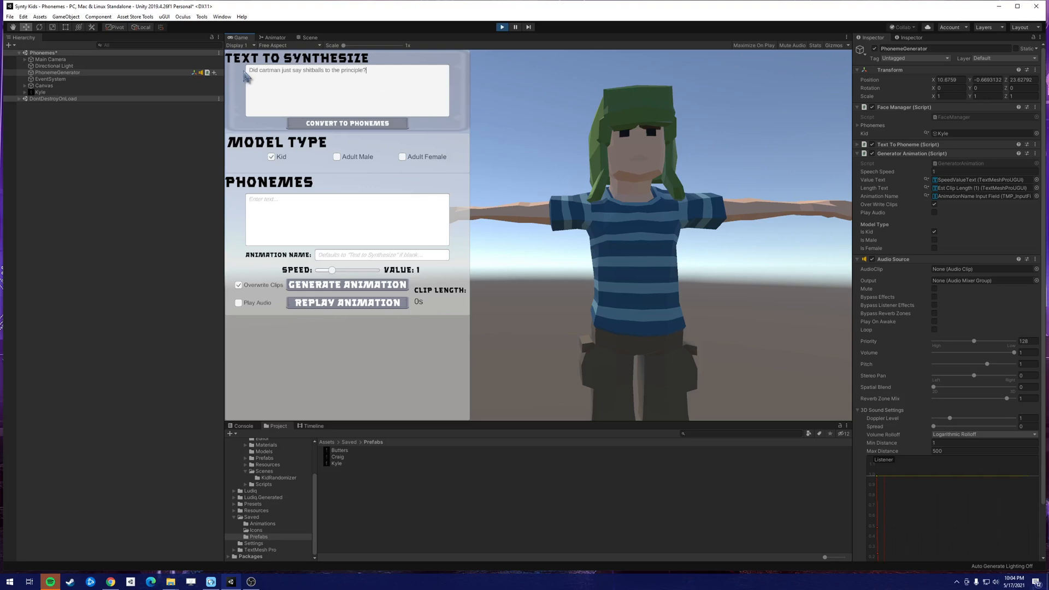
{"action": "left_click", "coordinate": [377, 125]}
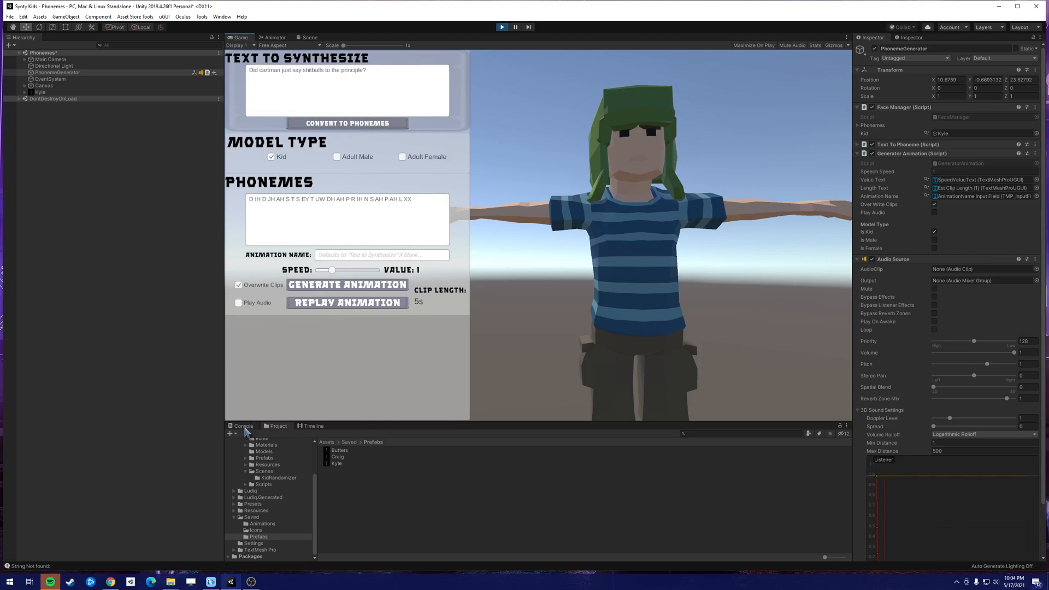
{"action": "left_click", "coordinate": [244, 427]}
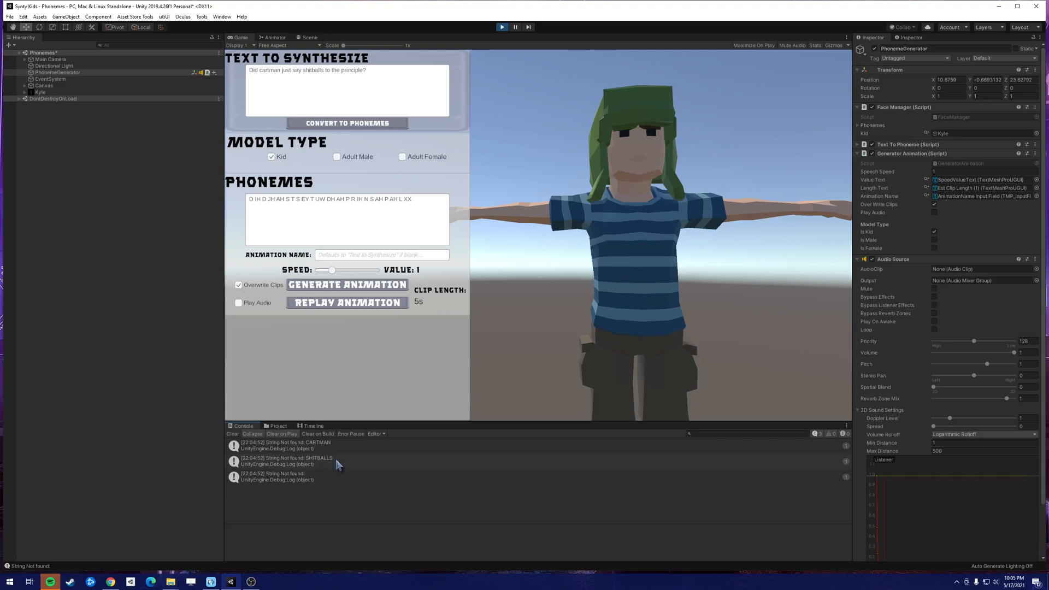
Split the unrecognized words into "cart man" and "shit balls" in the text and convert it to phonemes again.
{"action": "left_click", "coordinate": [270, 76]}
{"action": "left_click", "coordinate": [270, 76]}
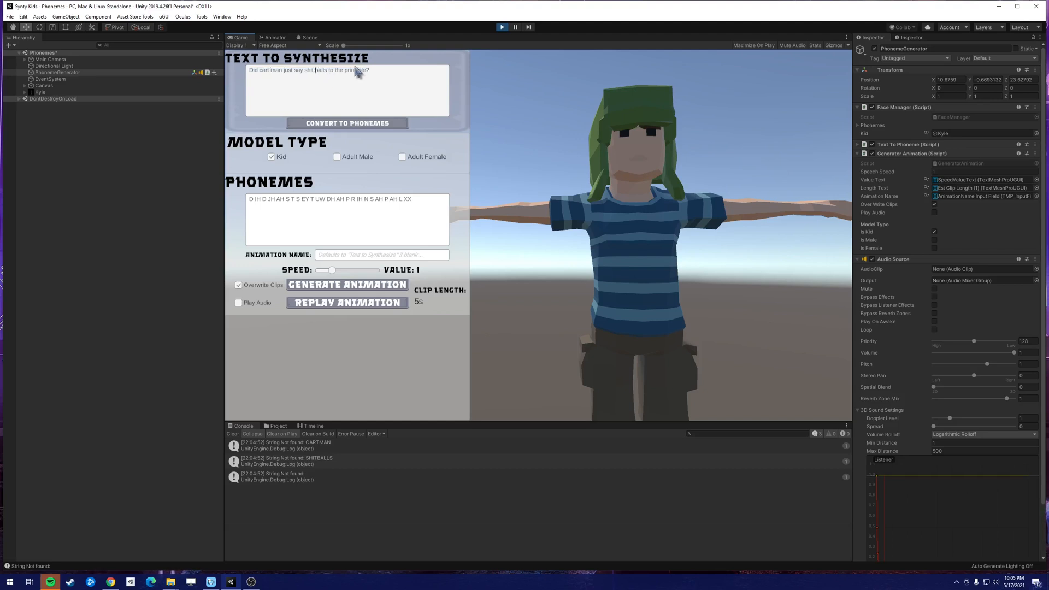
{"action": "left_click", "coordinate": [325, 125]}
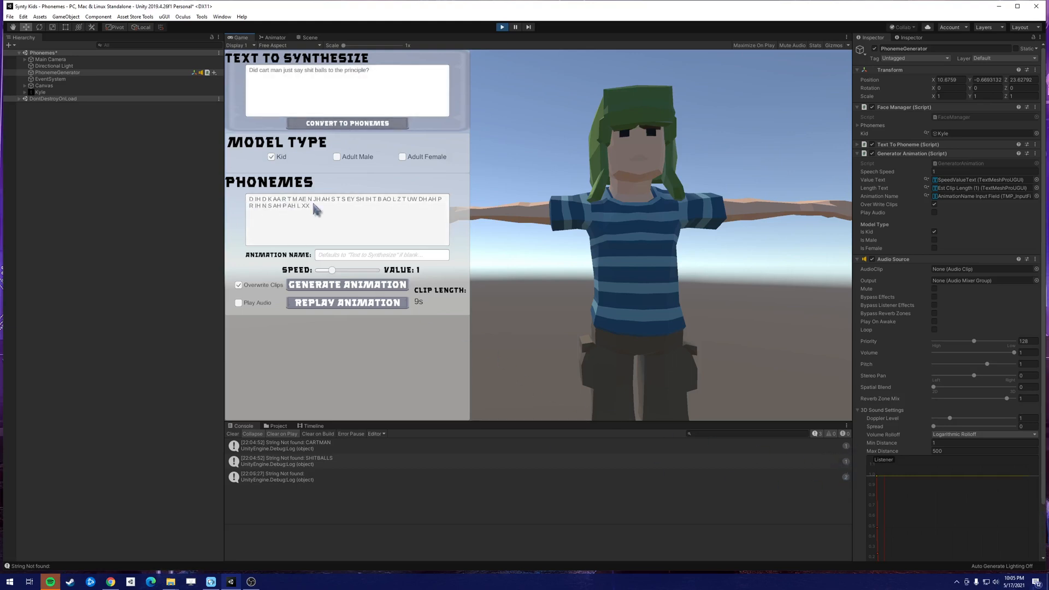
Name the animation Line 1 and check the length of the 1-Kyle audio clip in the Saved folder.
{"action": "left_click", "coordinate": [345, 258]}
{"action": "type", "text": "Line 1"}
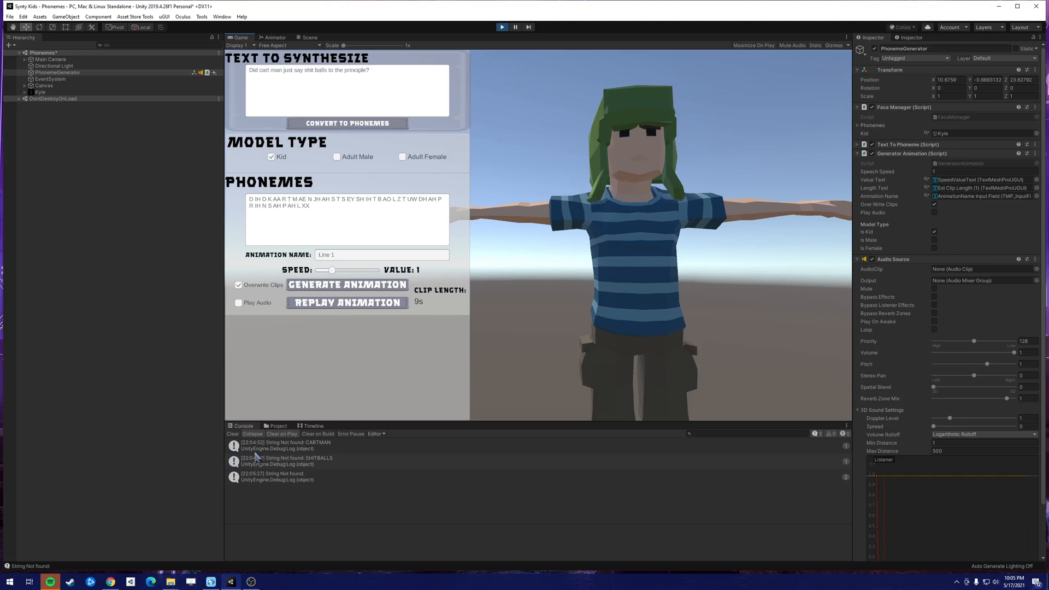
{"action": "left_click", "coordinate": [278, 426]}
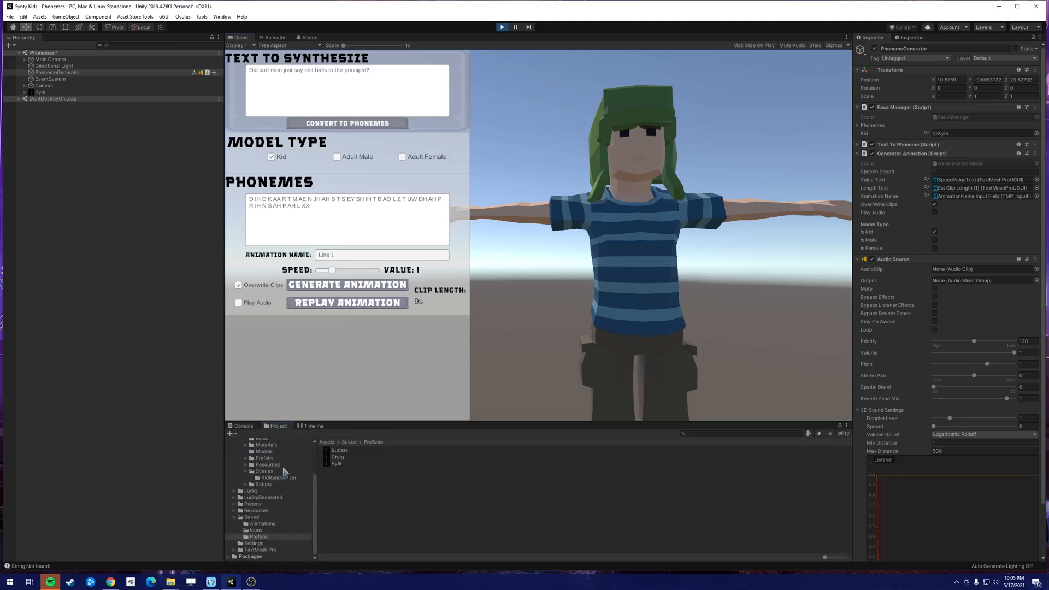
{"action": "left_click", "coordinate": [262, 517]}
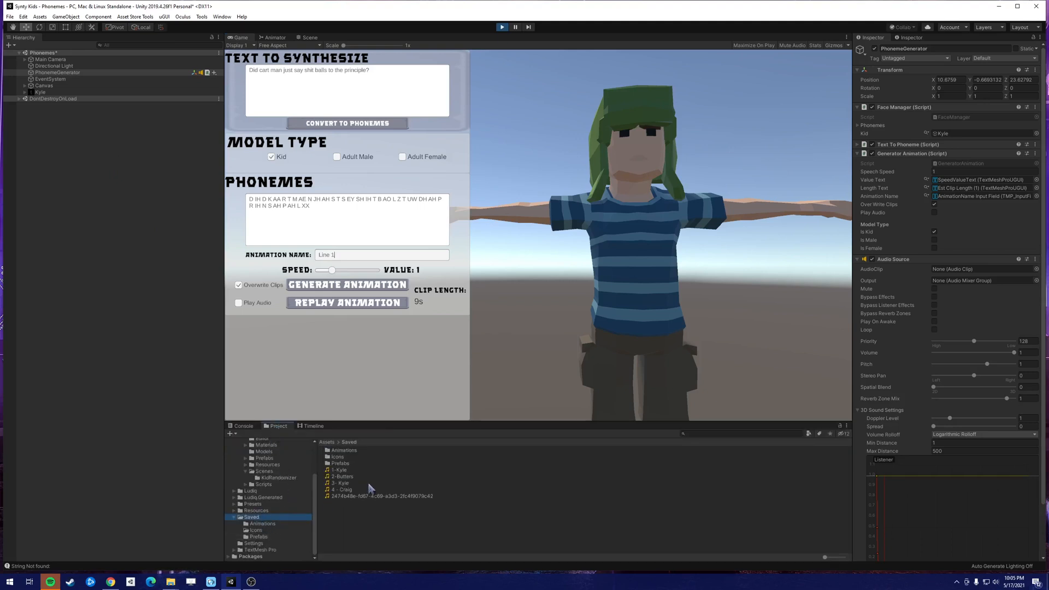
{"action": "left_click", "coordinate": [340, 470]}
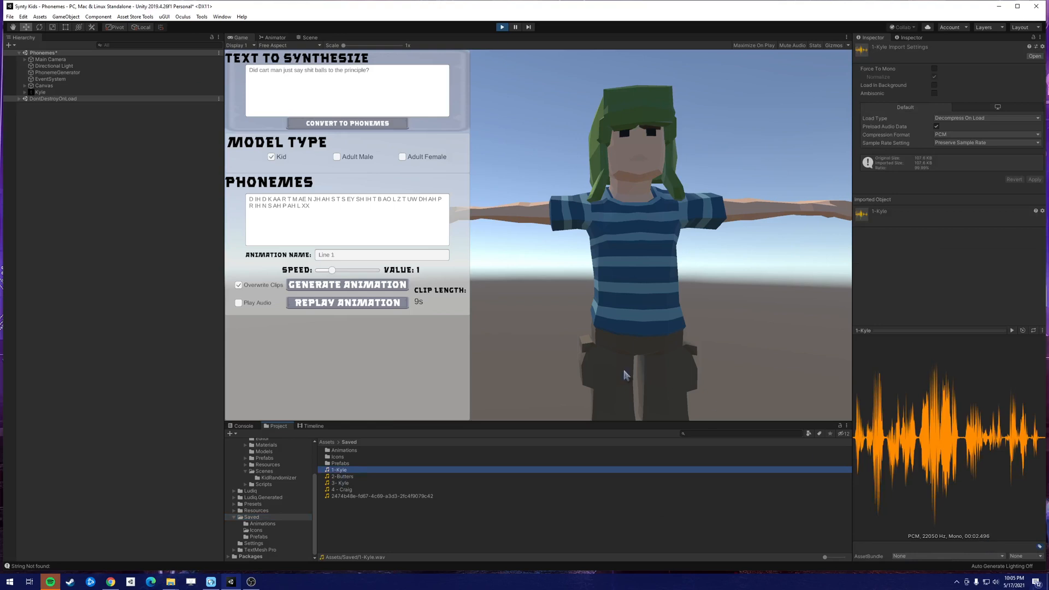
Set the speech speed to 3.7 to match the audio clip and generate the Line 1 animation.
{"action": "left_click", "coordinate": [336, 273]}
{"action": "left_click_drag", "start_coordinate": [336, 275], "coordinate": [377, 282]}
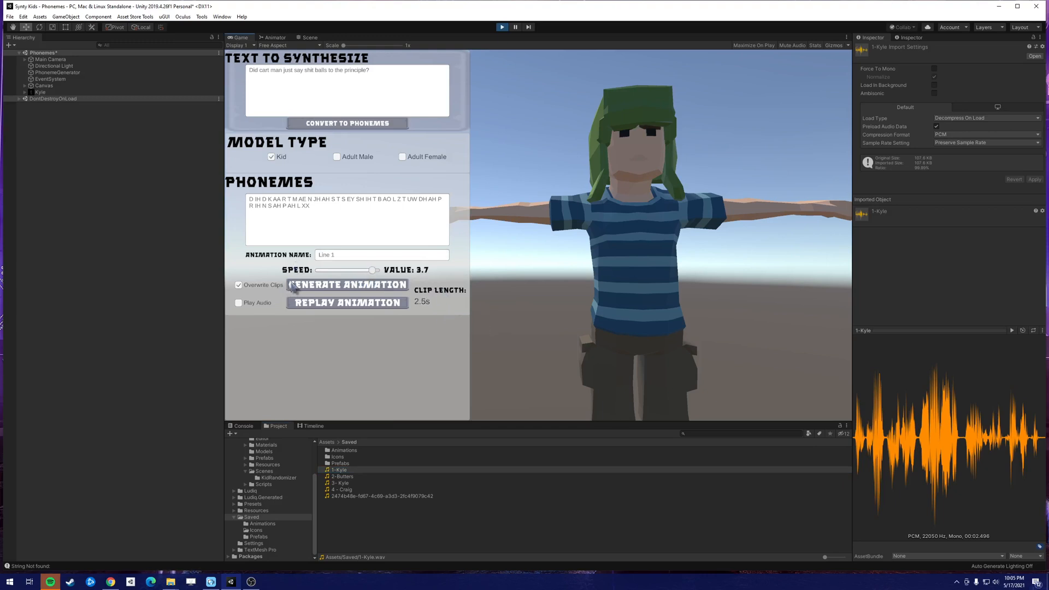
{"action": "left_click", "coordinate": [326, 290]}
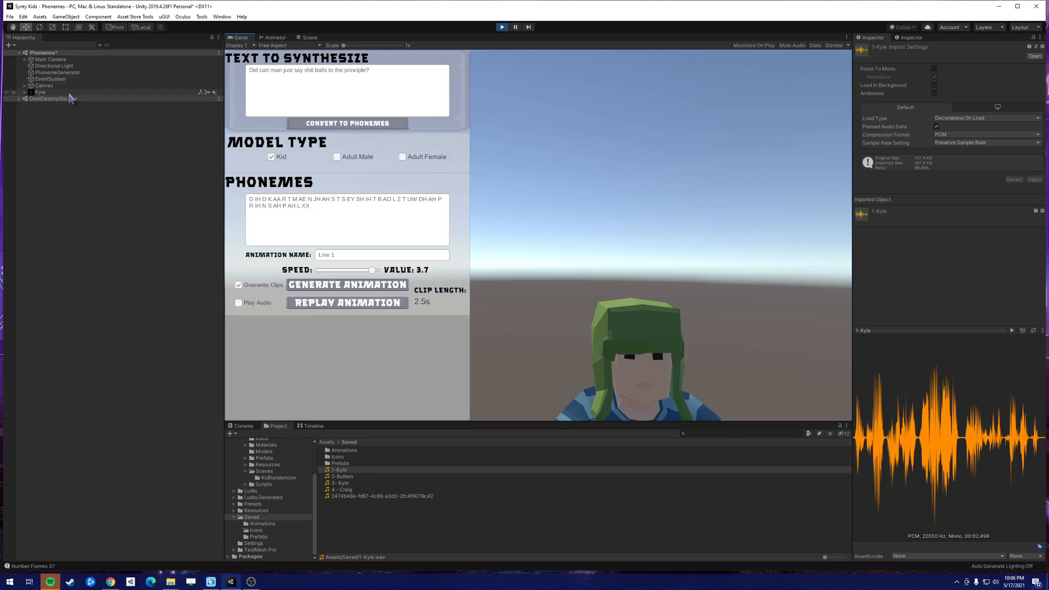
Assign the 1-Kyle clip to the PhonemeGenerator's Audio Source and enable audio playback with the animation.
{"action": "left_click", "coordinate": [70, 93]}
{"action": "left_click", "coordinate": [64, 74]}
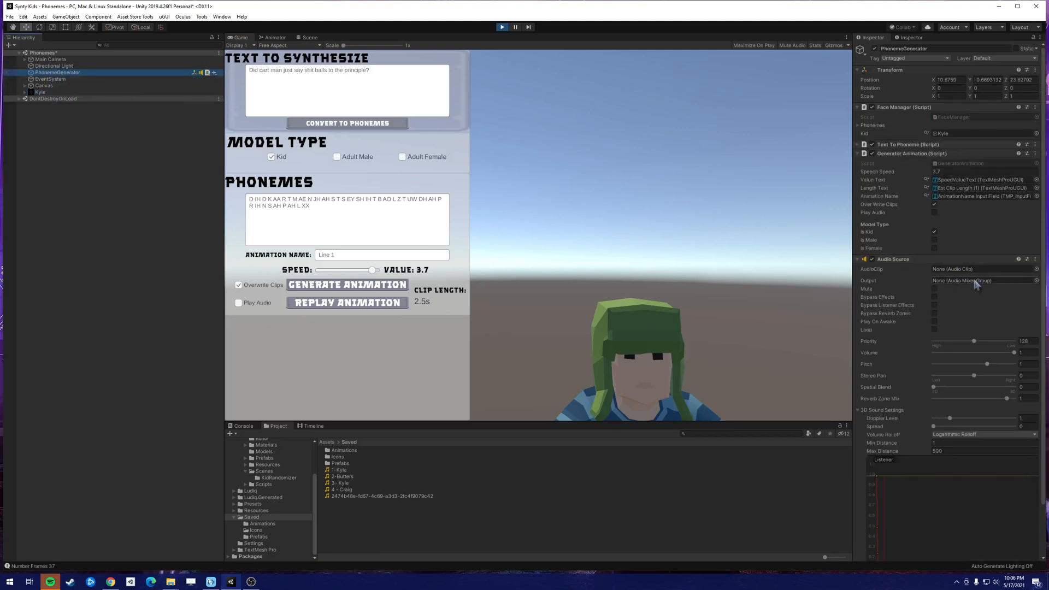
{"action": "left_click_drag", "start_coordinate": [344, 471], "coordinate": [968, 273]}
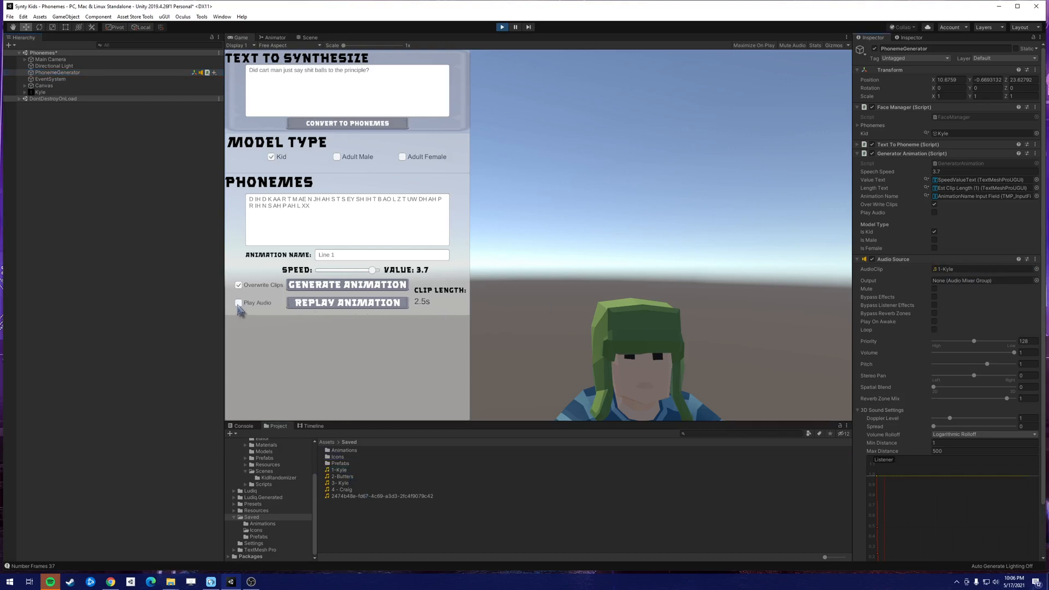
{"action": "left_click", "coordinate": [239, 304]}
Lower the Main Camera to a Y position of 0.31, replay the animation and show the saved Animations folder.
{"action": "left_click", "coordinate": [77, 59]}
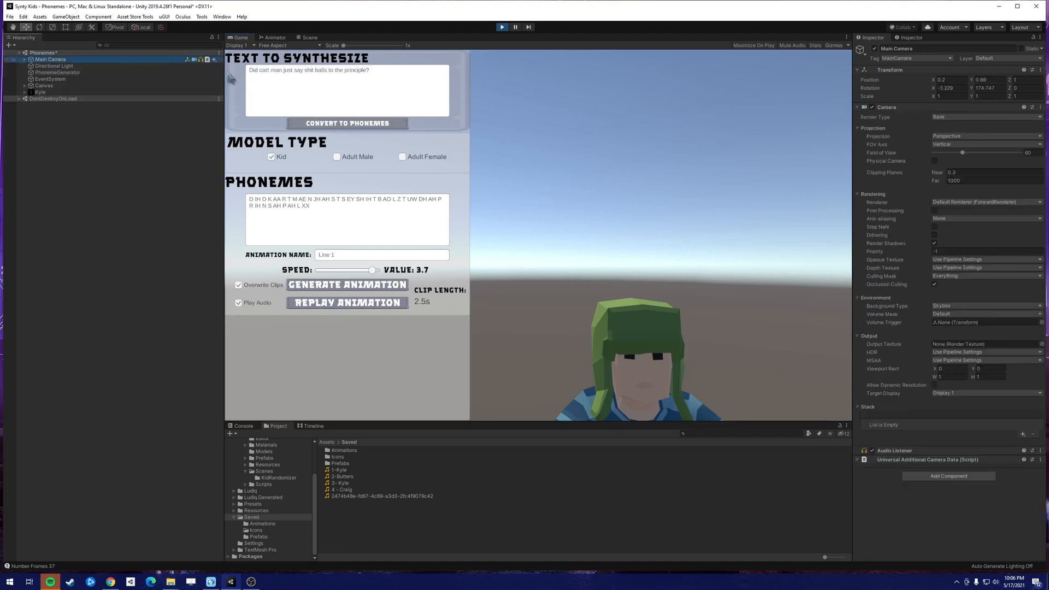
{"action": "left_click_drag", "start_coordinate": [975, 82], "coordinate": [976, 85]}
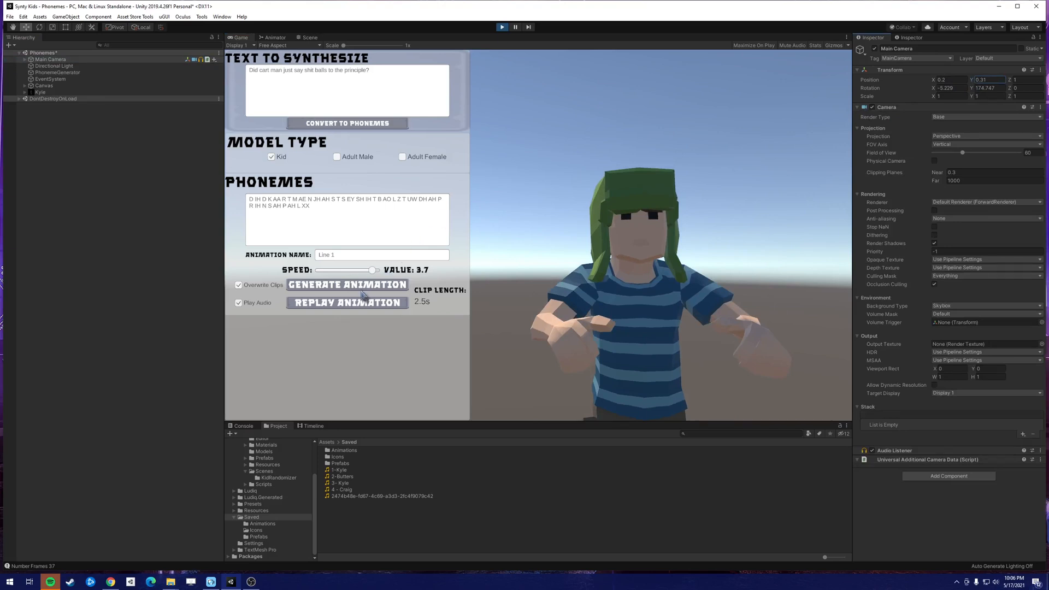
{"action": "left_click", "coordinate": [365, 308]}
{"action": "double_click", "coordinate": [343, 451]}
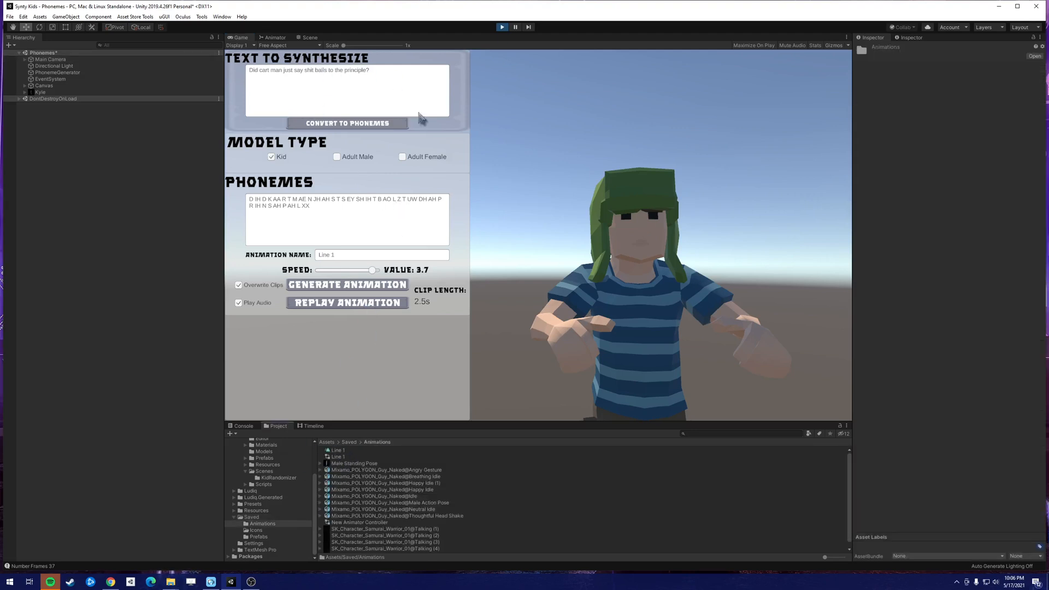
Replace the text to synthesize with "You didn't hear? Cartman has a mental disease called tourettes syndrome or something.".
{"action": "key", "text": "alt+Tab"}
{"action": "left_click", "coordinate": [277, 71]}
{"action": "key", "text": "ctrl+a"}
{"action": "type", "text": "You didn't hear?  Cartman has a mental disease called tourettes syndrome or something."}
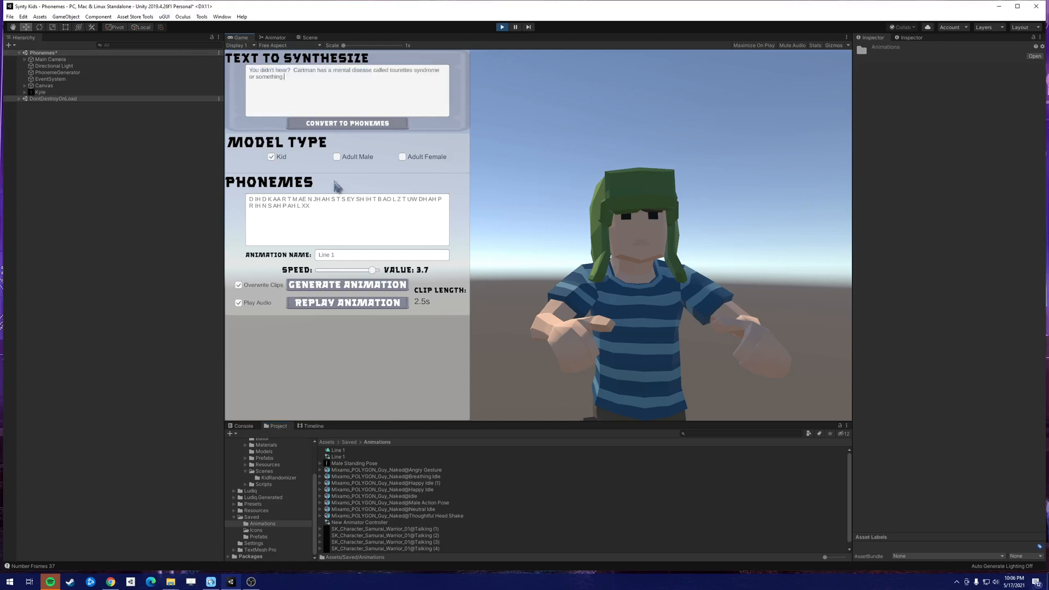
Name the animation Line 2, convert the new text to phonemes and check the console for unrecognized words.
{"action": "left_click", "coordinate": [365, 257]}
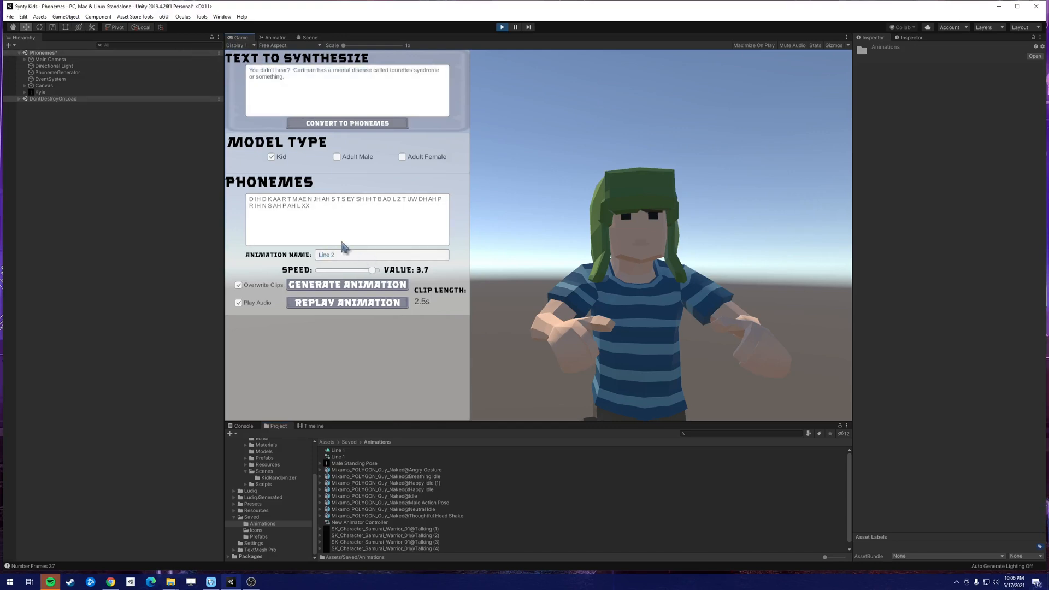
{"action": "left_click", "coordinate": [352, 125]}
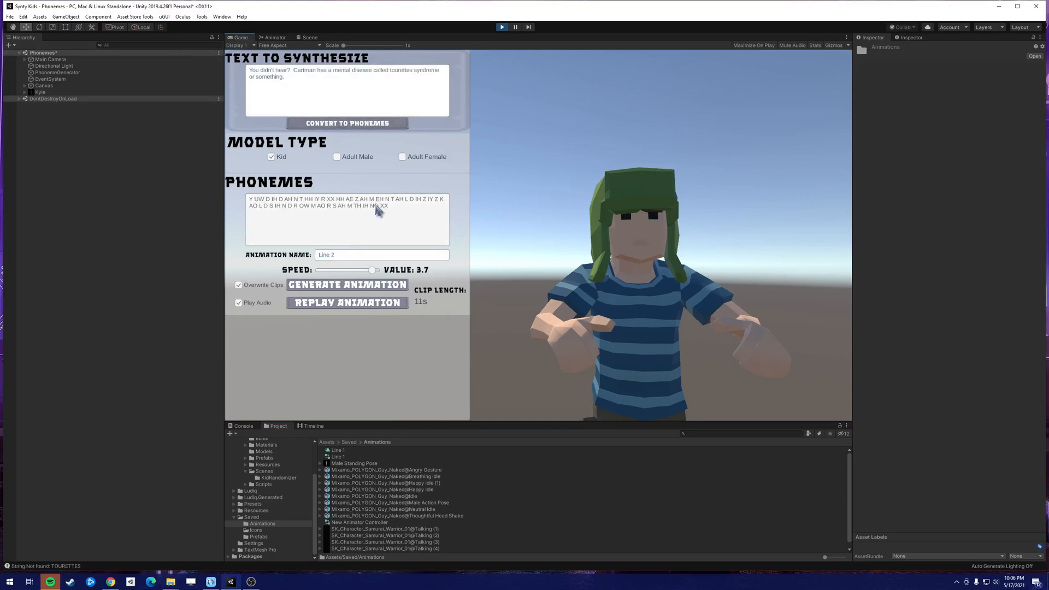
{"action": "left_click", "coordinate": [245, 426]}
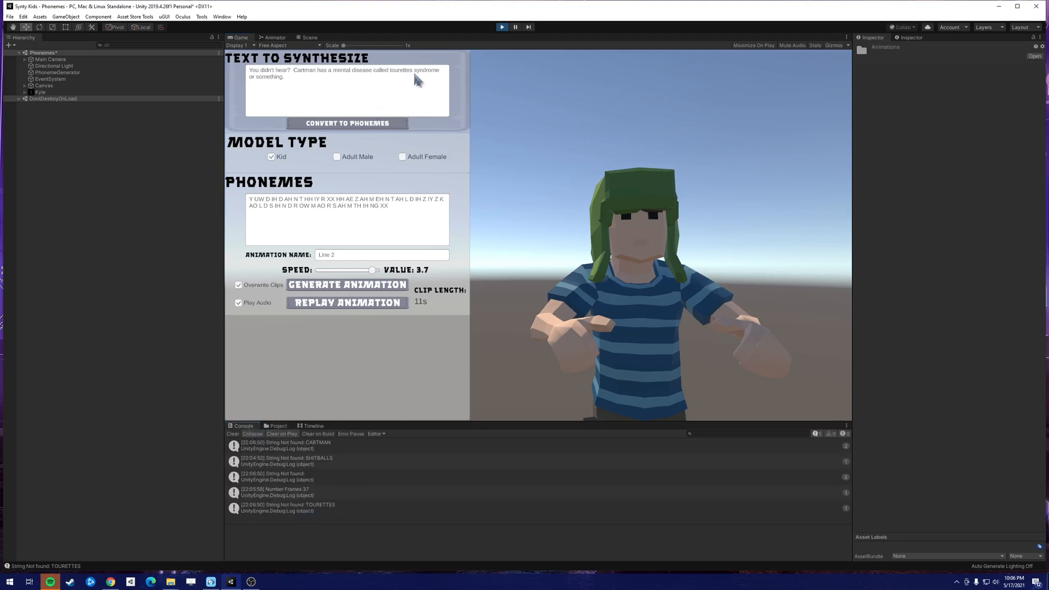
Open the cmudict-0.7b_editted dictionary from the toolkit's Resources folder in Excel and place its window over the Unity editor.
{"action": "left_click", "coordinate": [279, 426]}
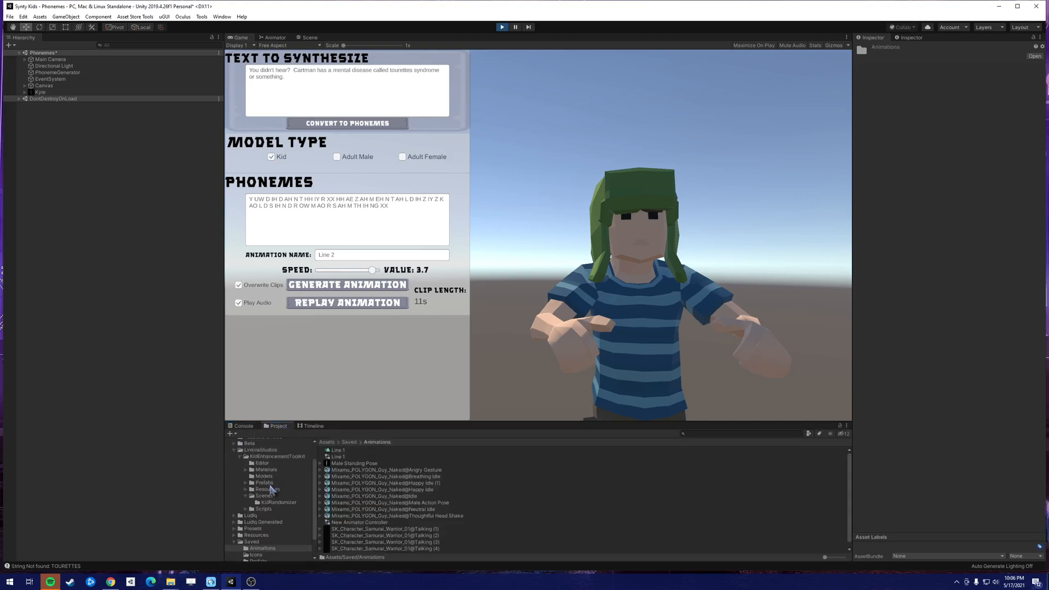
{"action": "left_click", "coordinate": [269, 490]}
{"action": "double_click", "coordinate": [343, 451]}
{"action": "left_click", "coordinate": [355, 452]}
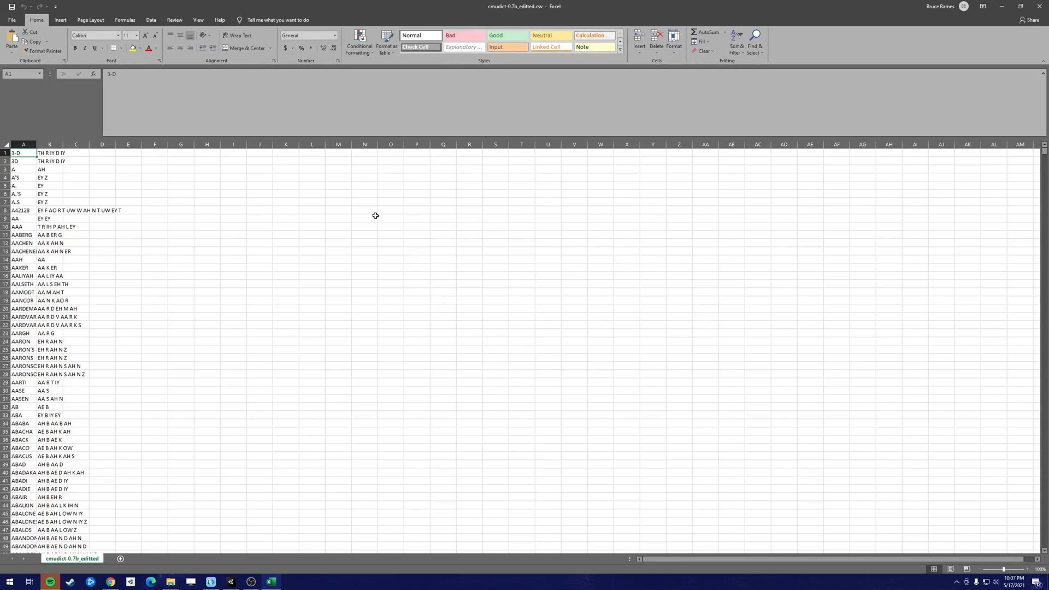
{"action": "left_click_drag", "start_coordinate": [268, 5], "coordinate": [663, 87]}
Look up the TOURETTE'S entry in the dictionary and widen column A so the words are fully readable.
{"action": "left_click_drag", "start_coordinate": [883, 236], "coordinate": [882, 309]}
{"action": "scroll", "coordinate": [528, 283], "scroll_direction": "up", "scroll_amount": 13}
{"action": "scroll", "coordinate": [514, 284], "scroll_direction": "up", "scroll_amount": 1}
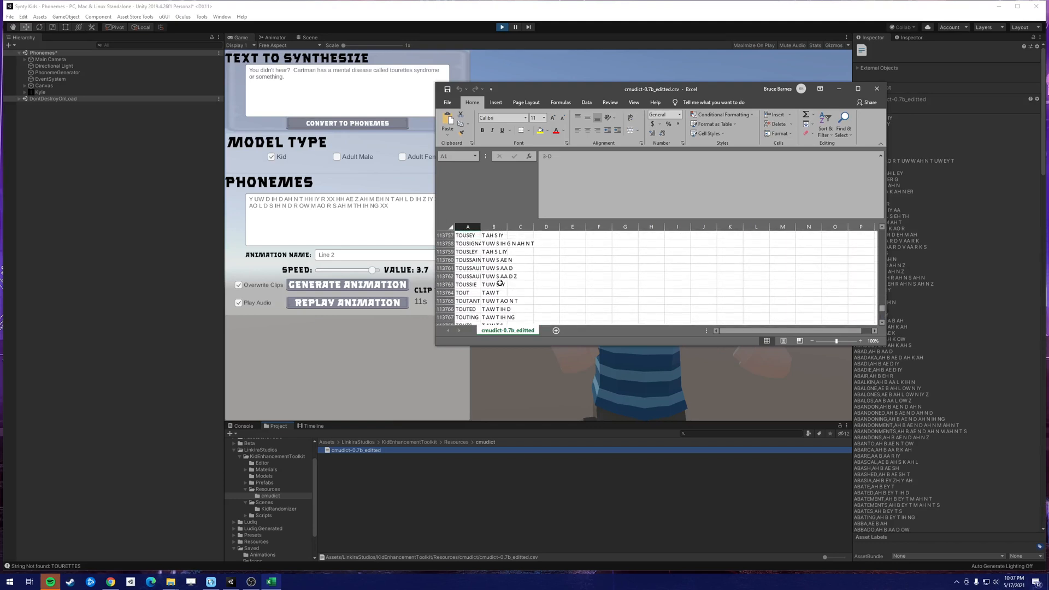
{"action": "scroll", "coordinate": [488, 285], "scroll_direction": "up", "scroll_amount": 5}
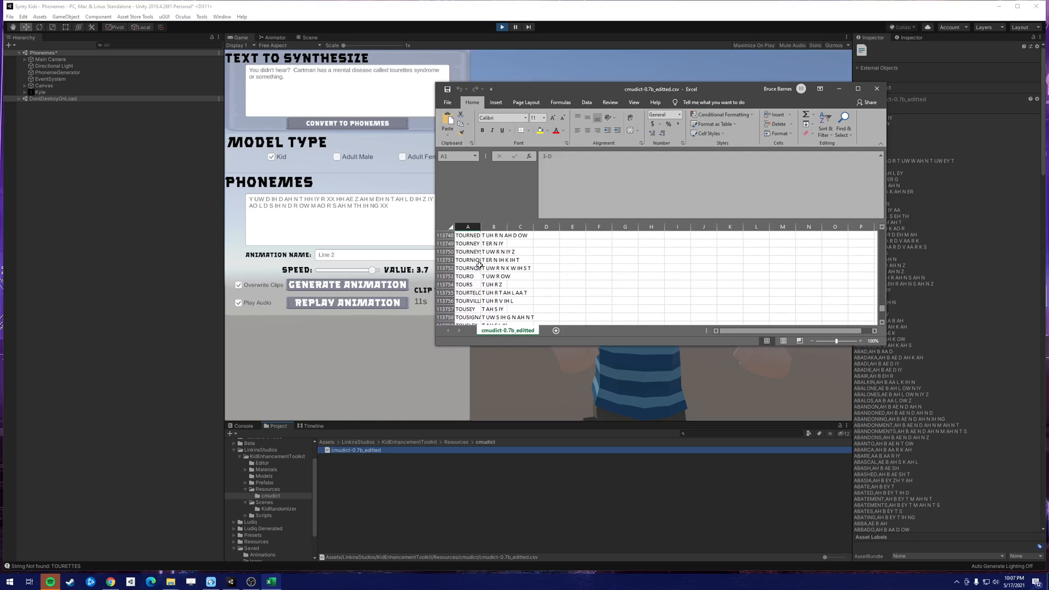
{"action": "scroll", "coordinate": [481, 256], "scroll_direction": "up", "scroll_amount": 3}
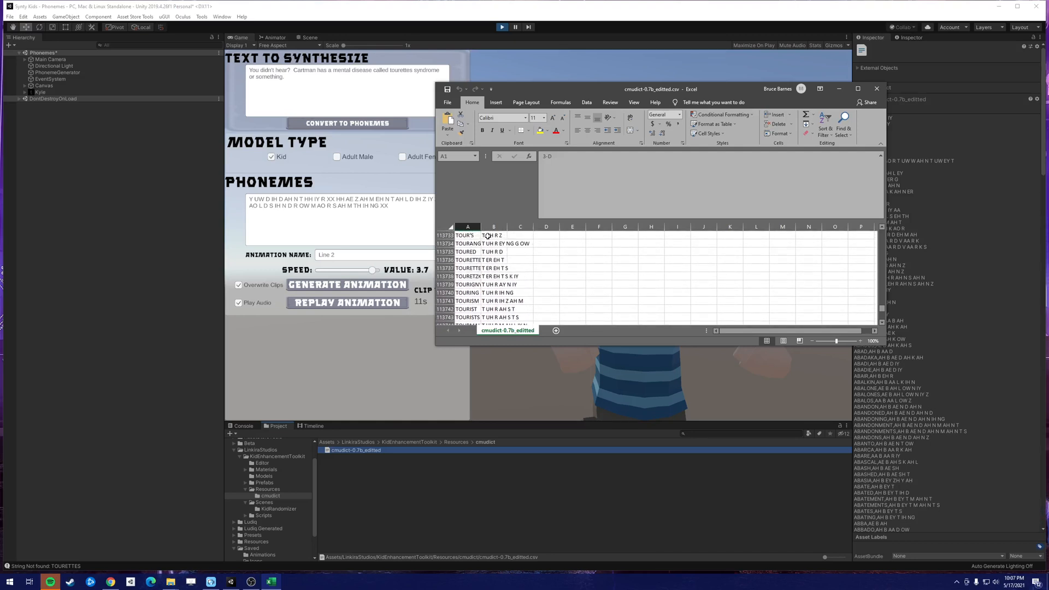
{"action": "left_click_drag", "start_coordinate": [482, 228], "coordinate": [509, 228]}
{"action": "left_click", "coordinate": [486, 269]}
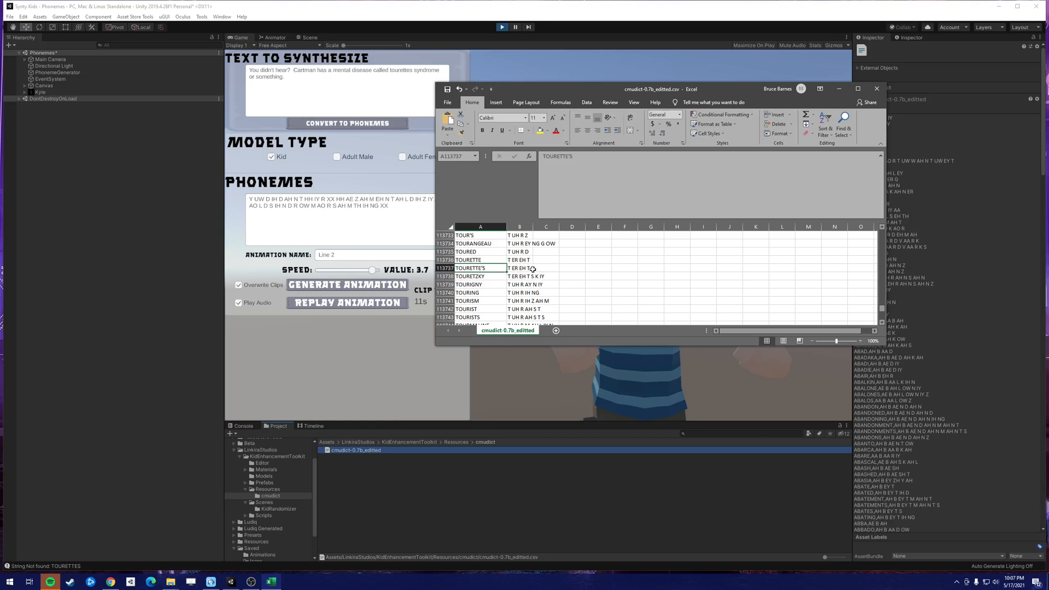
Correct "tourettes" to "tourette's" in the text to synthesize and convert it to phonemes again.
{"action": "left_click", "coordinate": [412, 73]}
{"action": "double_click", "coordinate": [411, 73]}
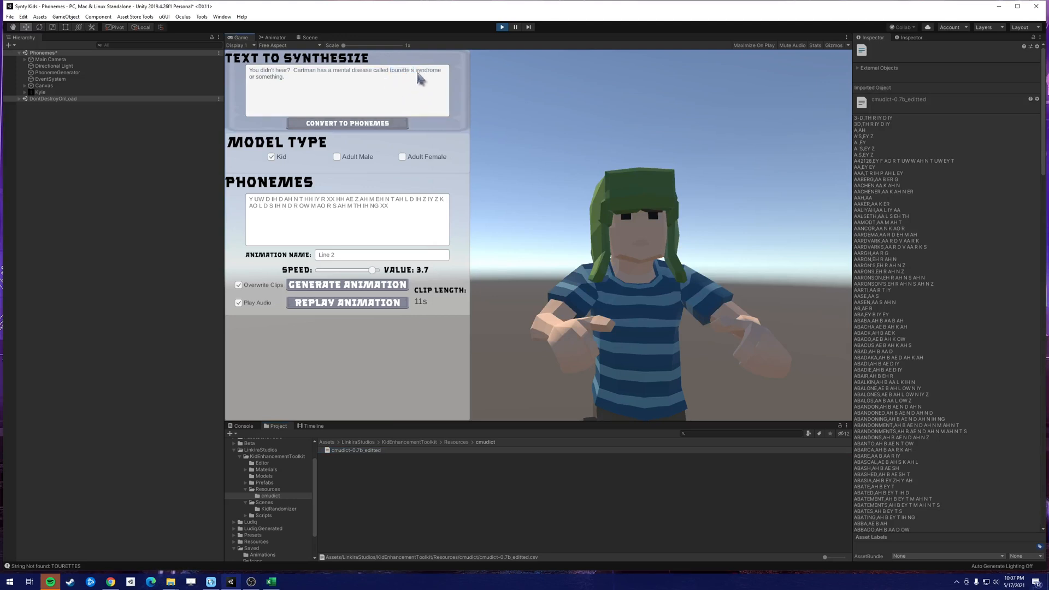
{"action": "left_click", "coordinate": [370, 125]}
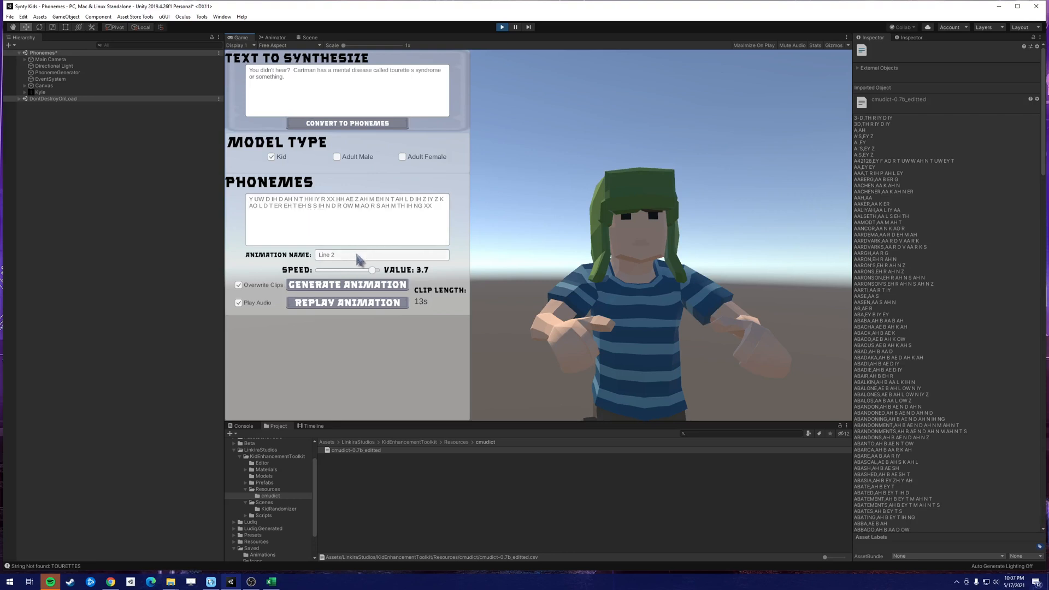
Check the length of the 2-Butters clip, set the speed to 2.9 to match it and generate the Line 2 animation.
{"action": "left_click", "coordinate": [252, 548]}
{"action": "left_click", "coordinate": [342, 476]}
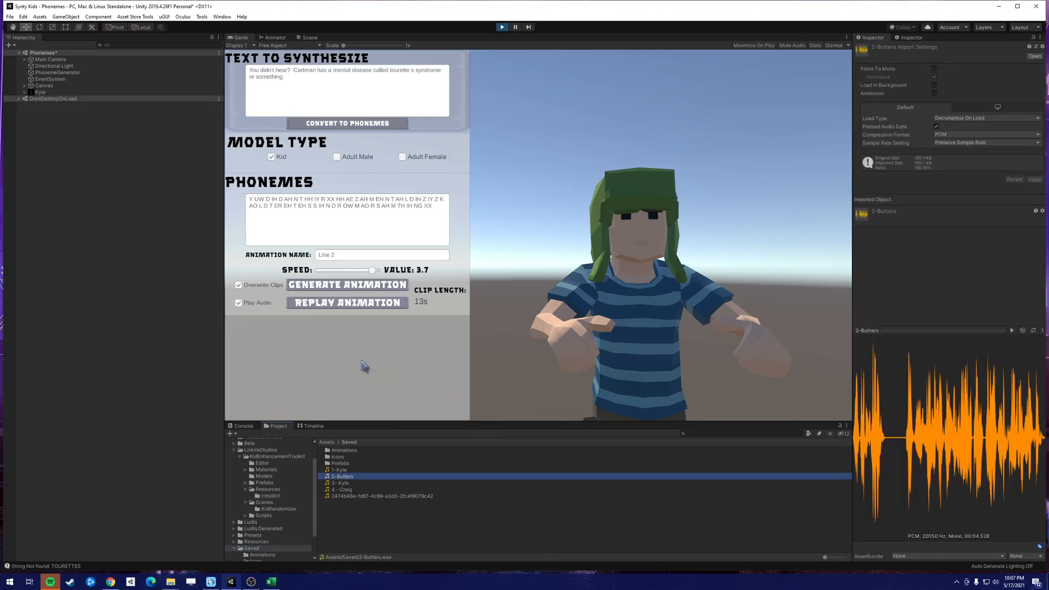
{"action": "left_click_drag", "start_coordinate": [371, 276], "coordinate": [360, 278]}
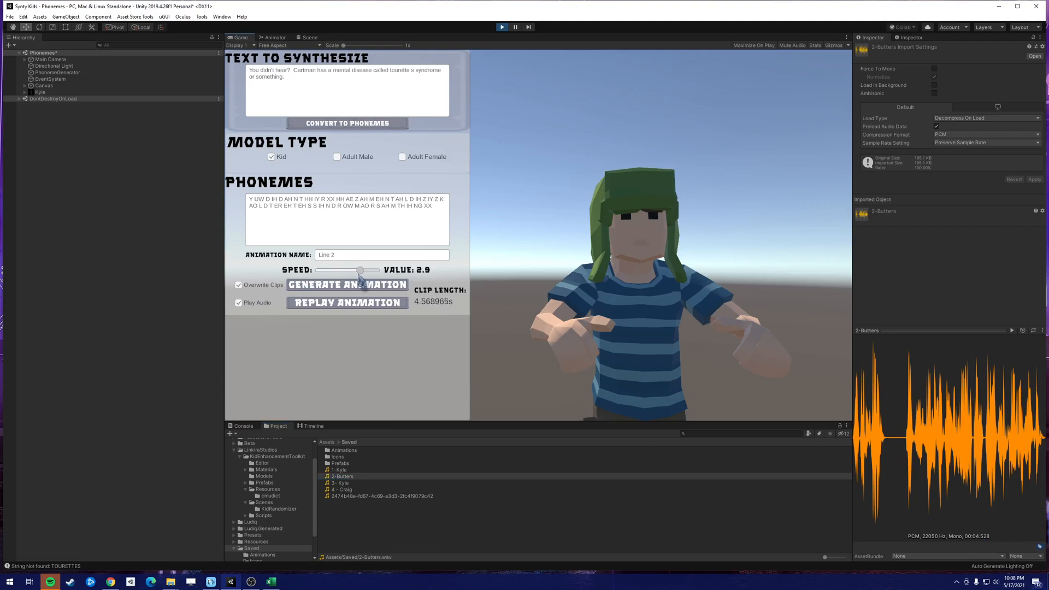
{"action": "left_click", "coordinate": [352, 292]}
Assign 2-Butters to the PhonemeGenerator's Audio Source, replay the animation, and regenerate it with an extra XX after the first sentence at speed 3.
{"action": "left_click", "coordinate": [65, 73]}
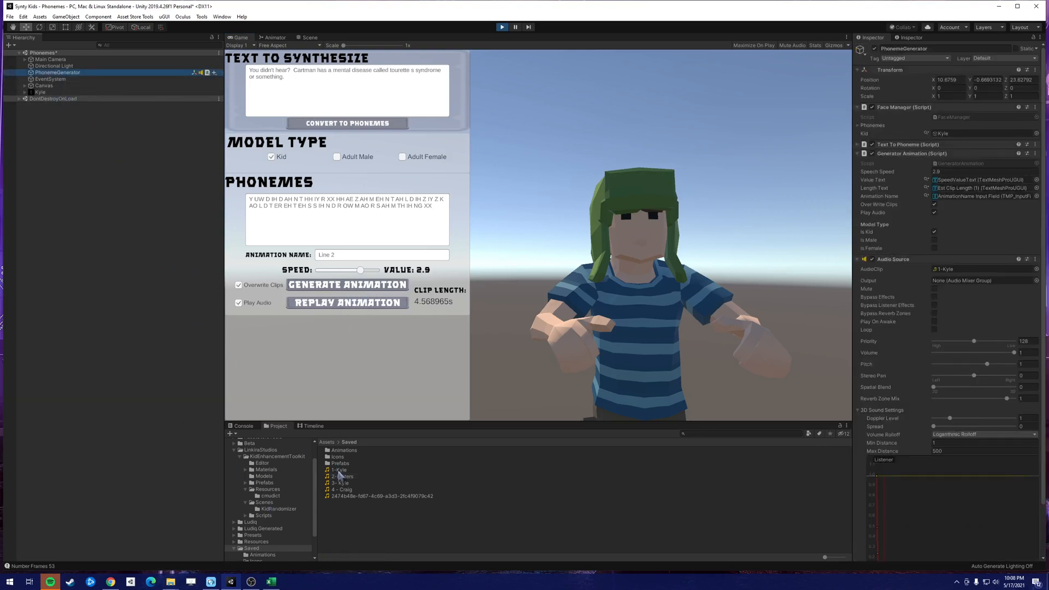
{"action": "left_click_drag", "start_coordinate": [339, 476], "coordinate": [950, 270]}
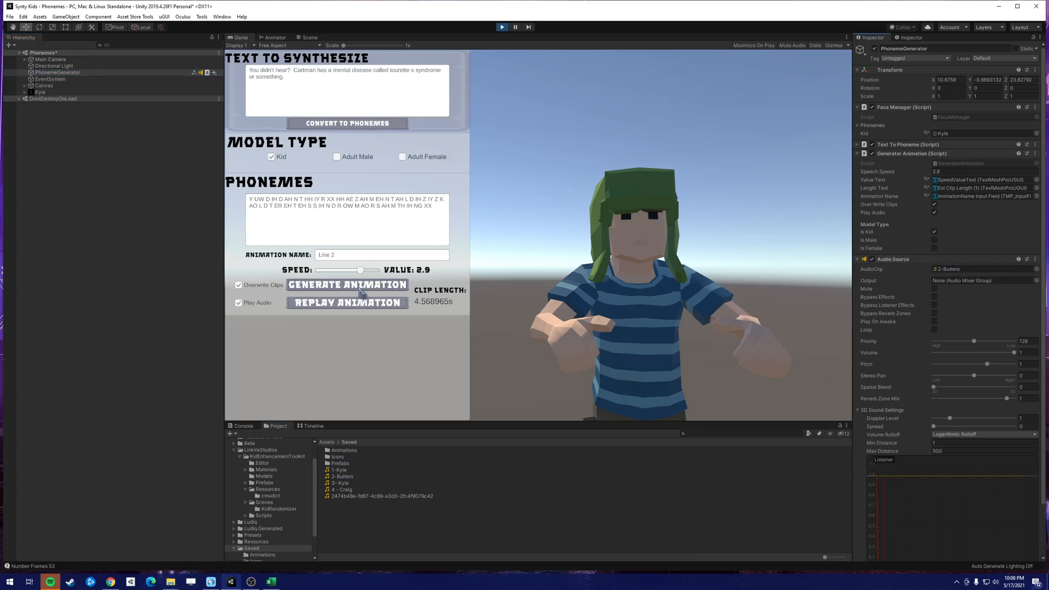
{"action": "left_click", "coordinate": [366, 304]}
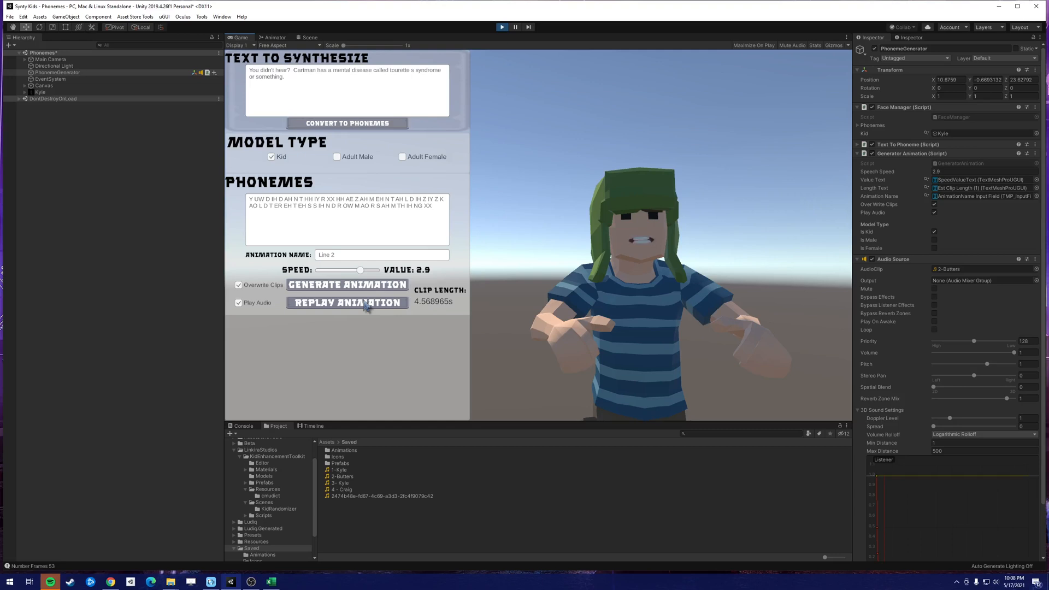
{"action": "left_click_drag", "start_coordinate": [360, 270], "coordinate": [360, 270]}
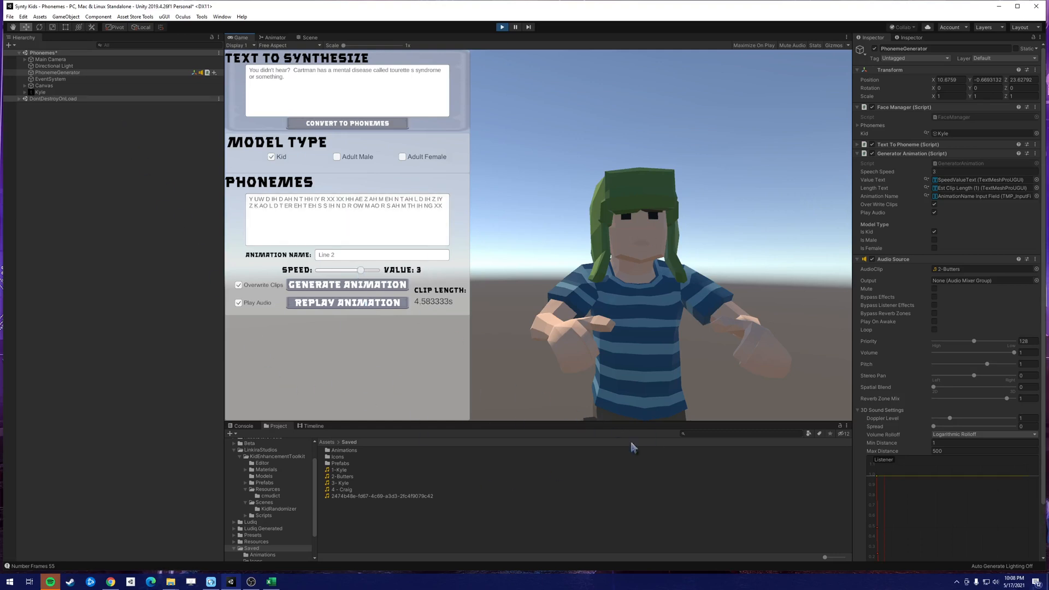
Replace the text to synthesize with "What?!", convert it to phonemes and name the animation Line 3.
{"action": "key", "text": "alt+Tab"}
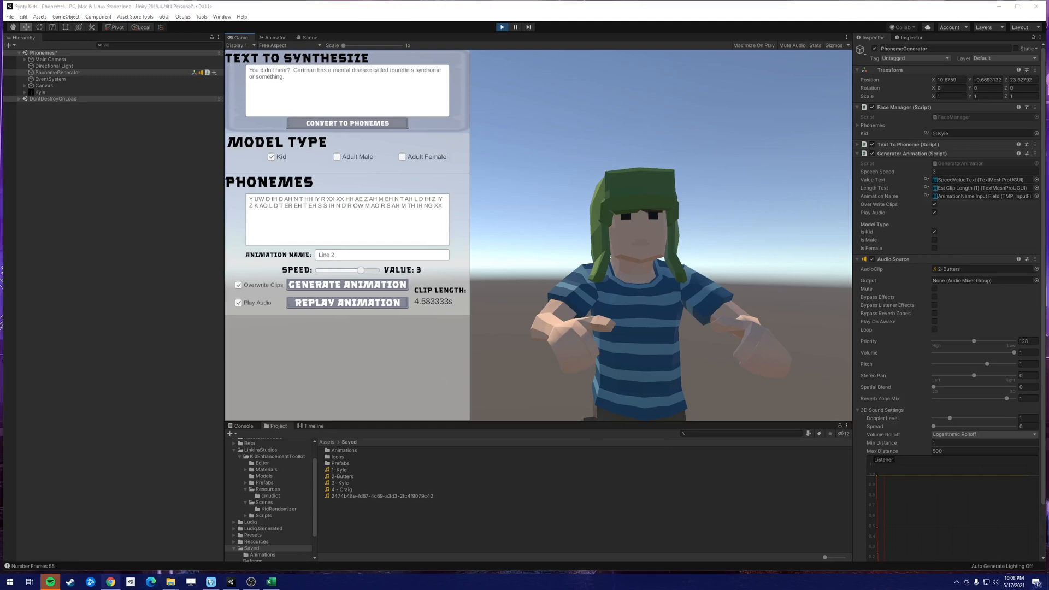
{"action": "left_click", "coordinate": [335, 103]}
{"action": "type", "text": "What?!"}
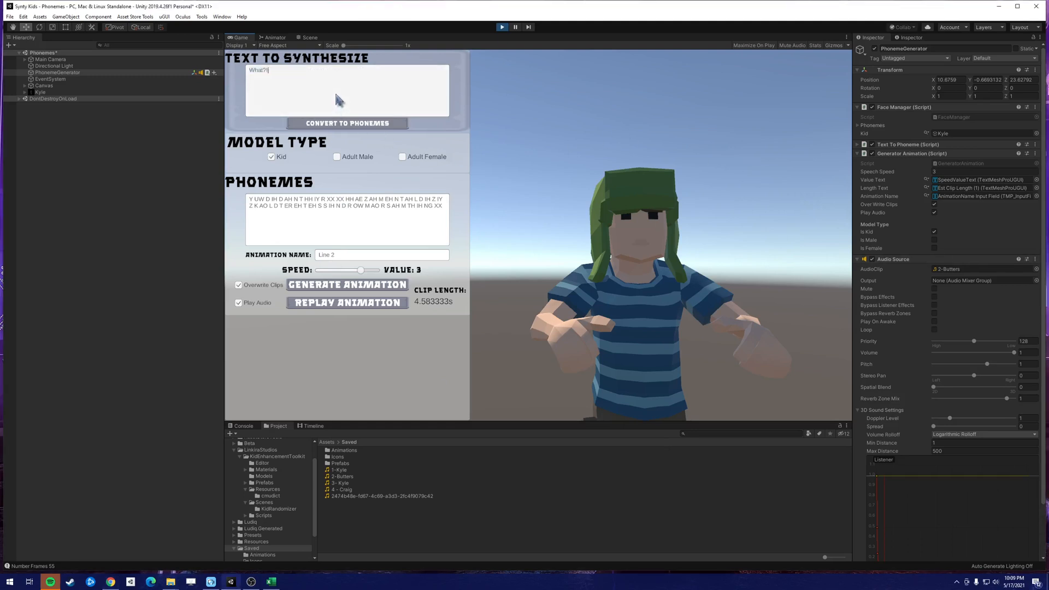
{"action": "left_click", "coordinate": [341, 123]}
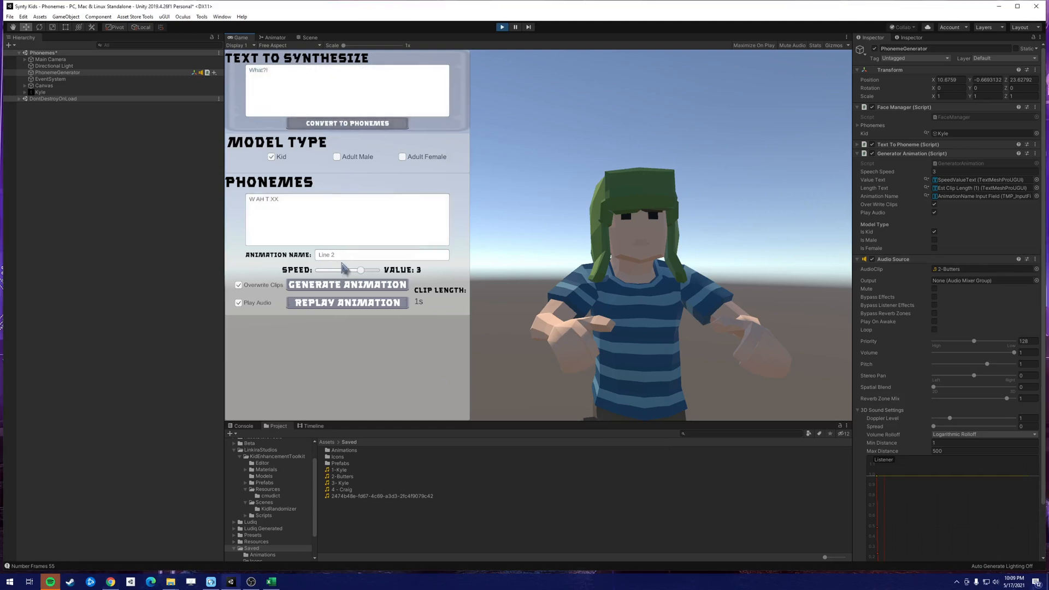
{"action": "double_click", "coordinate": [360, 257]}
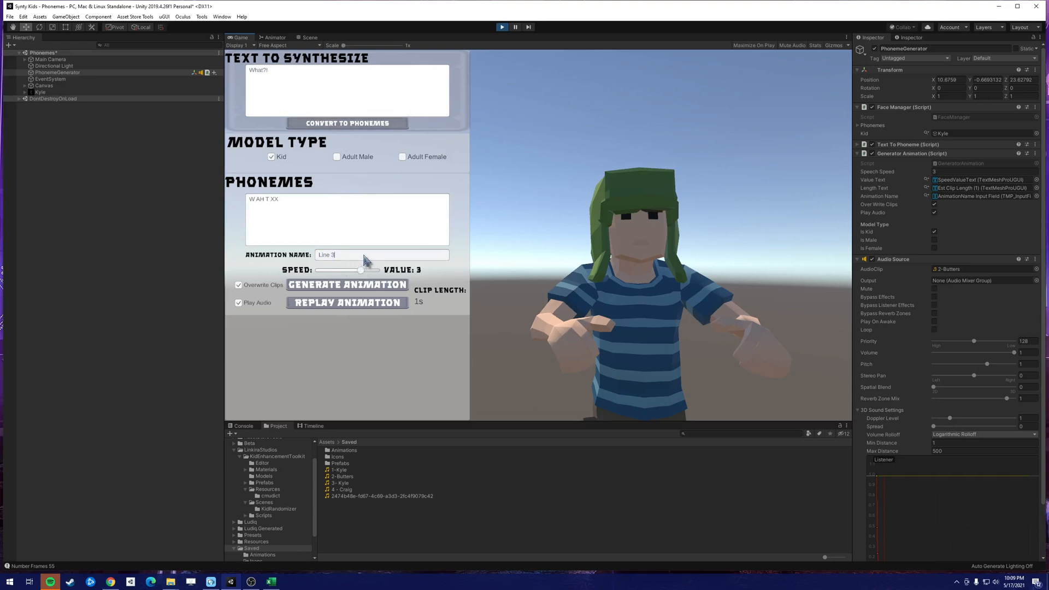
Check the length of the 3- Kyle clip, set the speed to 1.3 to match it and generate the Line 3 animation.
{"action": "left_click", "coordinate": [342, 484]}
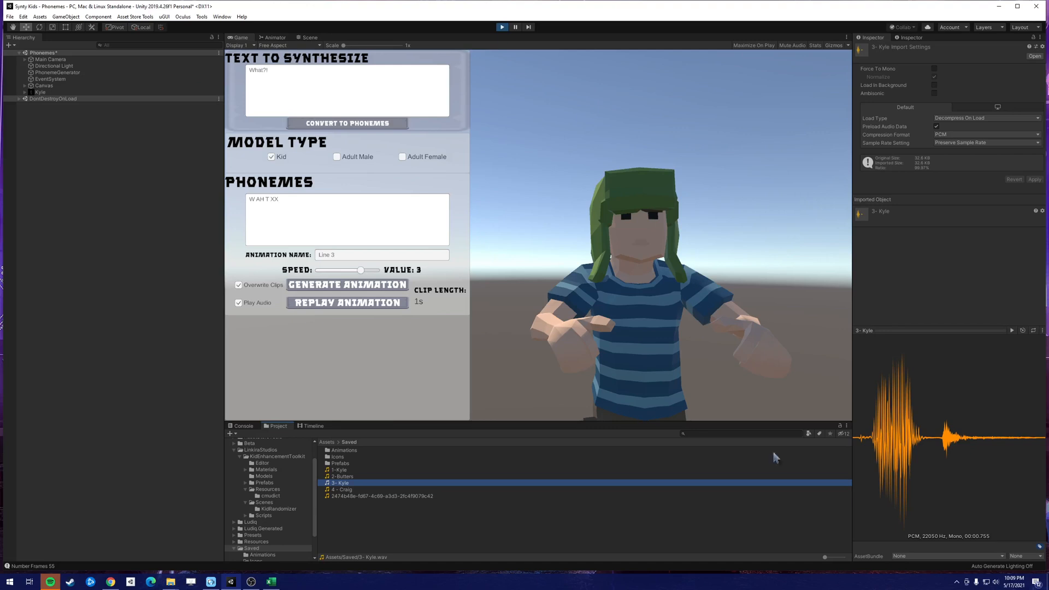
{"action": "left_click_drag", "start_coordinate": [361, 271], "coordinate": [336, 272]}
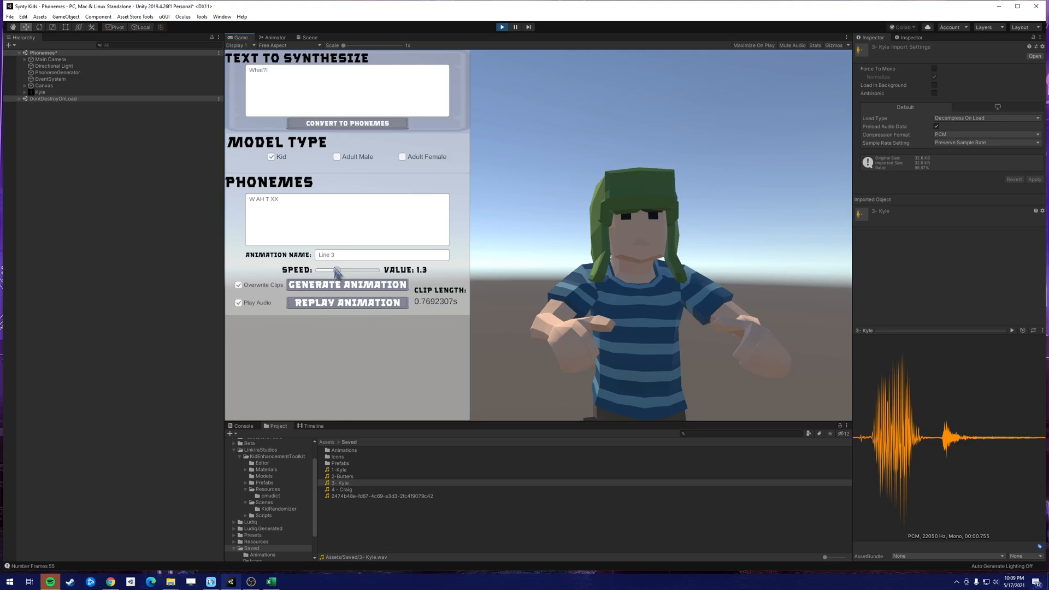
{"action": "left_click", "coordinate": [365, 287]}
Assign the 3- Kyle clip to the PhonemeGenerator's Audio Source and replay the Line 3 animation.
{"action": "left_click_drag", "start_coordinate": [341, 483], "coordinate": [954, 270]}
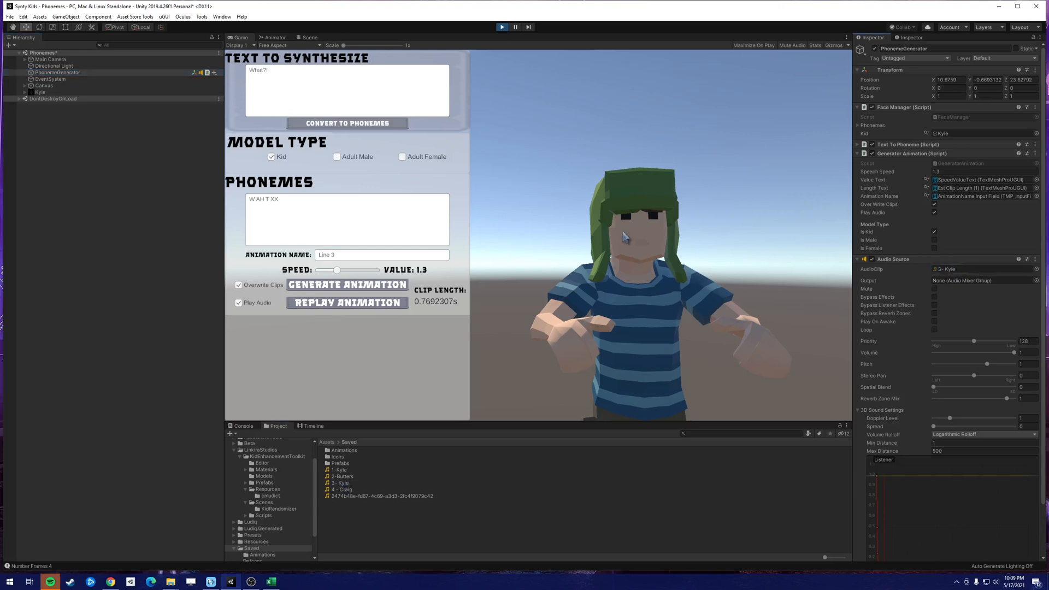
{"action": "left_click", "coordinate": [363, 306]}
{"action": "left_click", "coordinate": [363, 306]}
Convert the text "He is the luckiest kid in the world. If i could say shit balls to the principle i would be so happy." to phonemes.
{"action": "key", "text": "alt+Tab"}
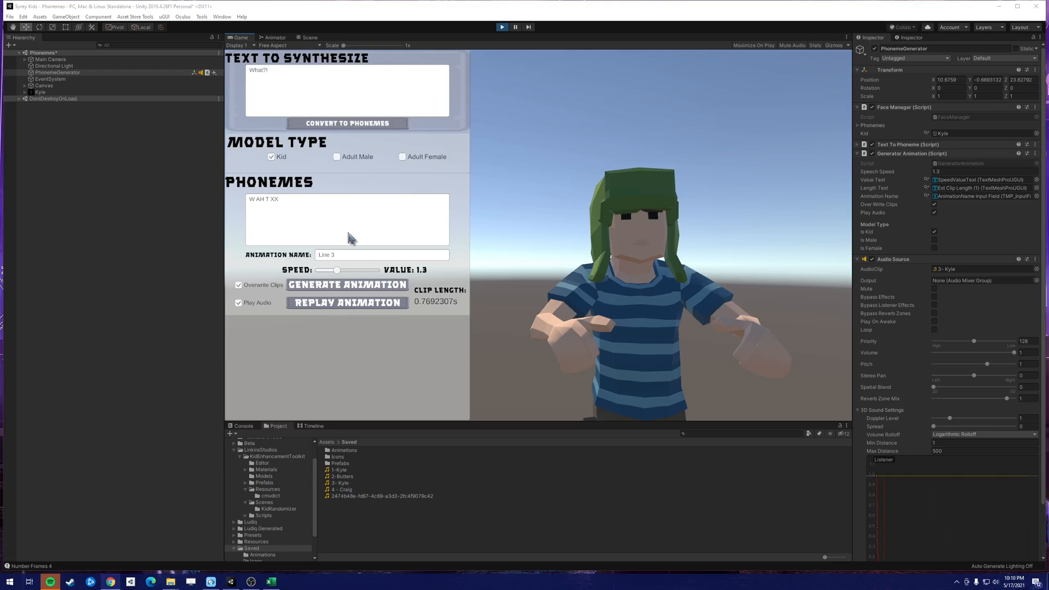
{"action": "left_click", "coordinate": [417, 90]}
{"action": "type", "text": "He is the luckiest kid in the world.  If i could say shitballs to the principle i would be so happy."}
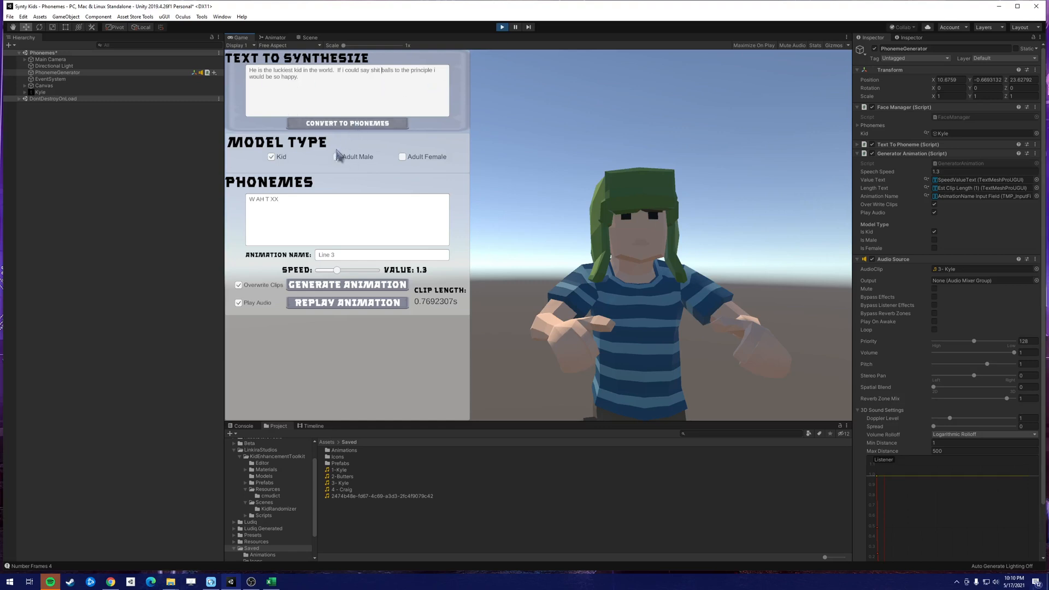
{"action": "left_click", "coordinate": [350, 127]}
Name the animation Line 4 and assign the 4 - Craig clip to the PhonemeGenerator's Audio Source.
{"action": "left_click", "coordinate": [358, 256]}
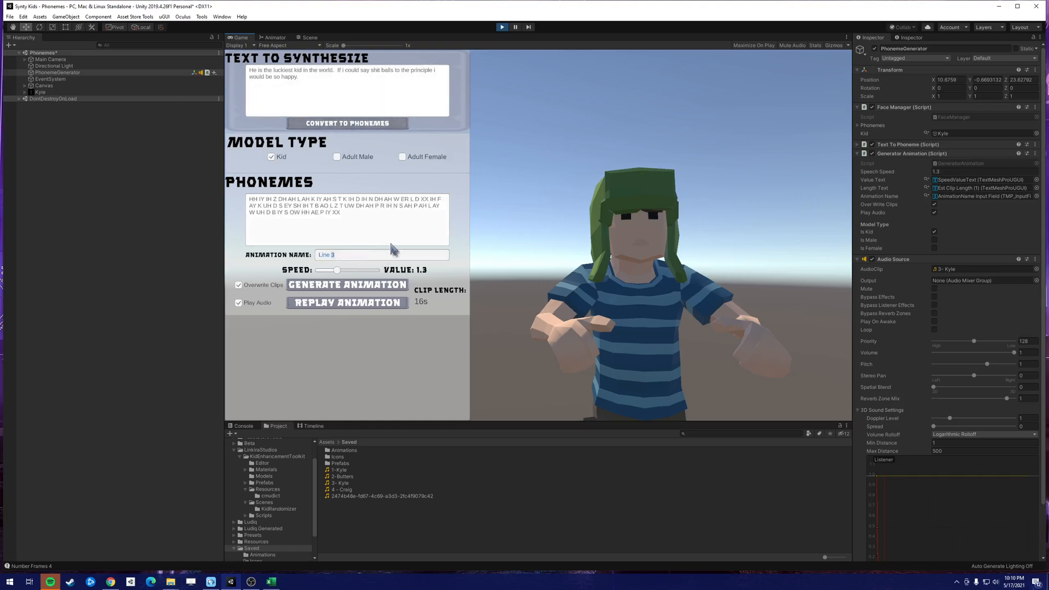
{"action": "type", "text": "4"}
{"action": "left_click", "coordinate": [358, 491]}
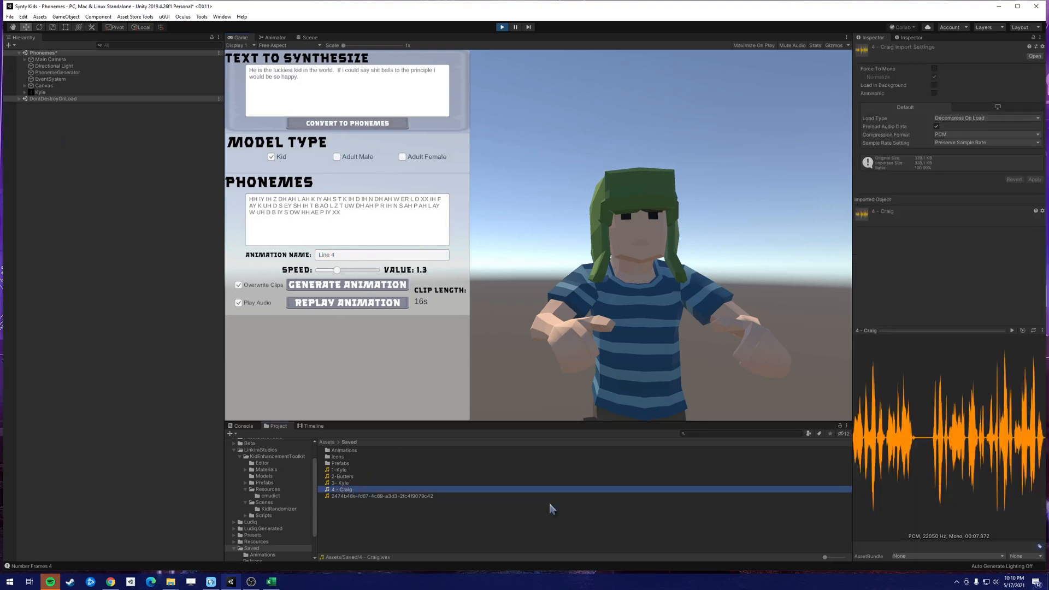
{"action": "left_click", "coordinate": [70, 73]}
{"action": "left_click_drag", "start_coordinate": [342, 490], "coordinate": [976, 271]}
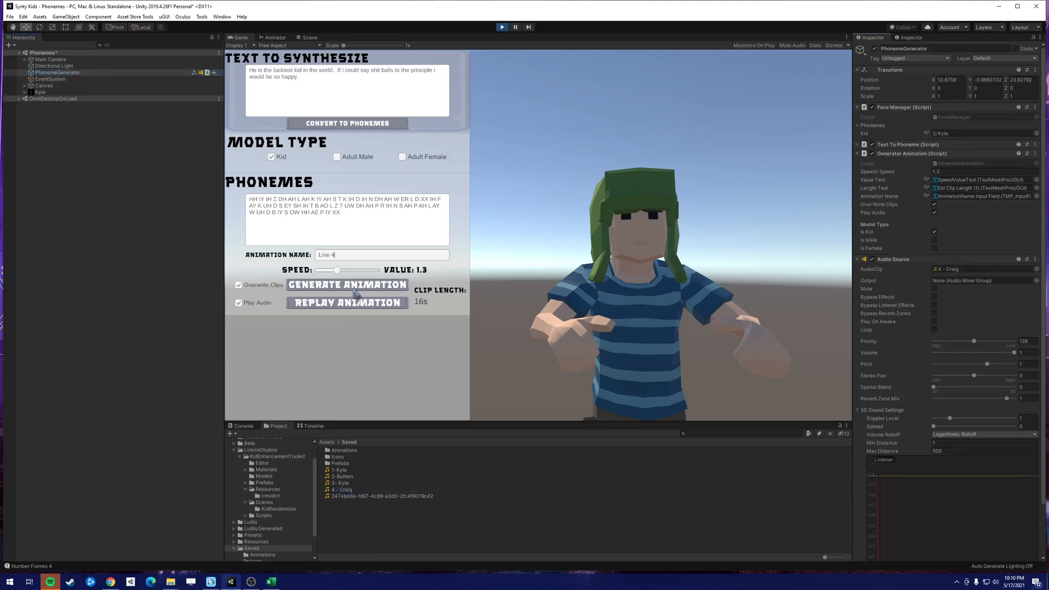
Set the speed to 2.1, then generate the Line 4 animation and replay it with audio.
{"action": "left_click_drag", "start_coordinate": [337, 270], "coordinate": [348, 274]}
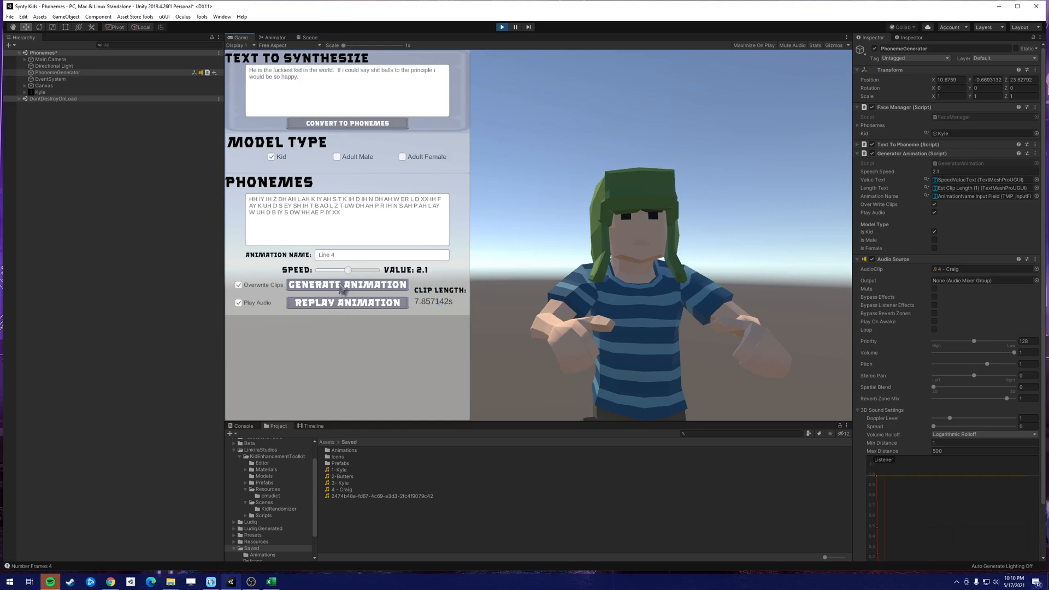
{"action": "left_click", "coordinate": [341, 289]}
{"action": "left_click", "coordinate": [347, 305]}
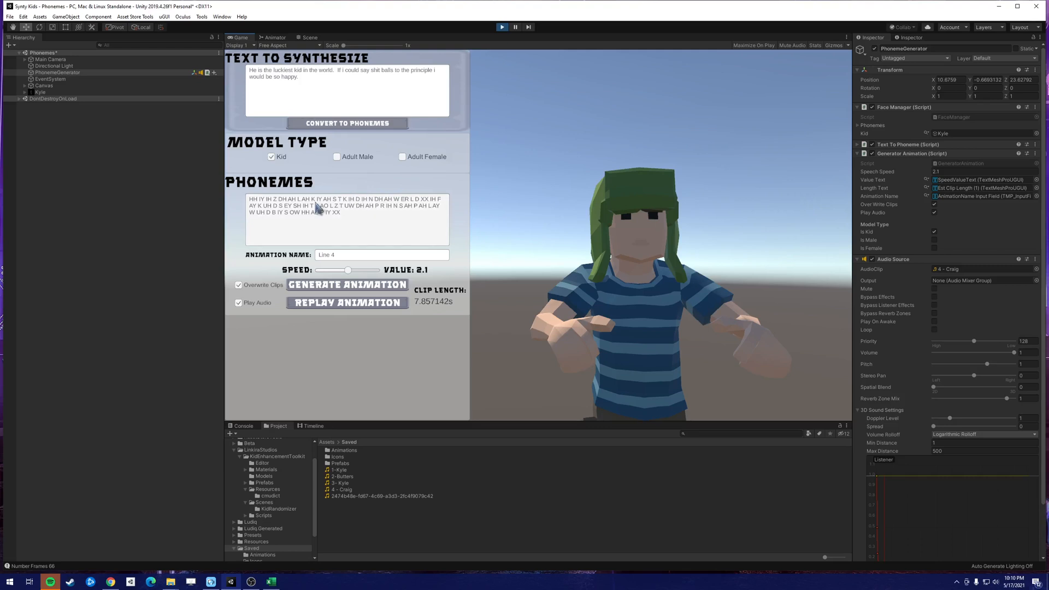
Extend the pause after the first sentence's phonemes to XX XX XX and regenerate the Line 4 animation at speed 1.9.
{"action": "double_click", "coordinate": [430, 200]}
{"action": "type", "text": "XXX  XX"}
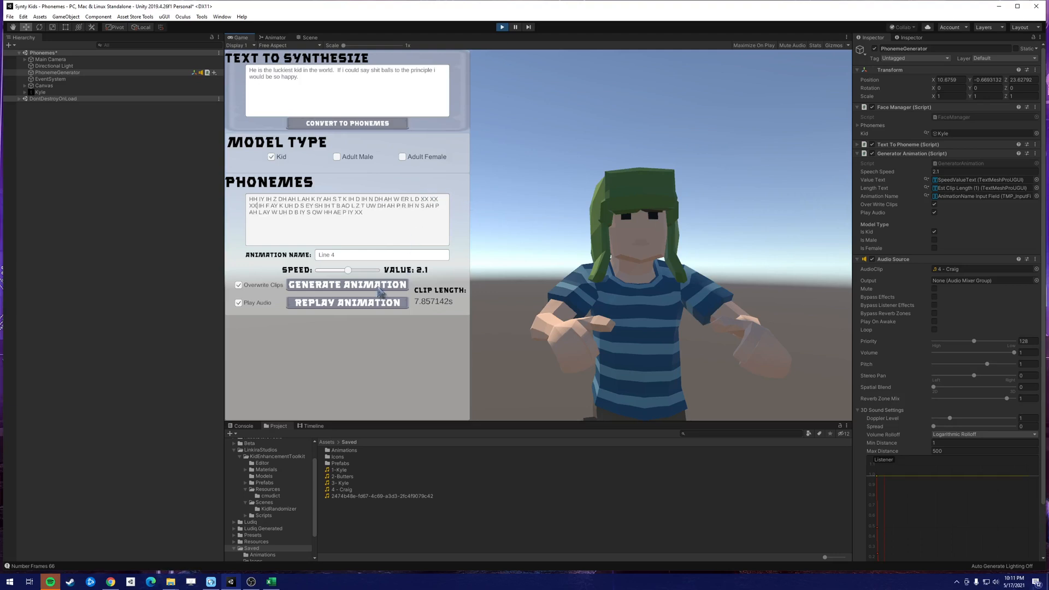
{"action": "left_click", "coordinate": [342, 270]}
{"action": "left_click_drag", "start_coordinate": [351, 273], "coordinate": [346, 274]}
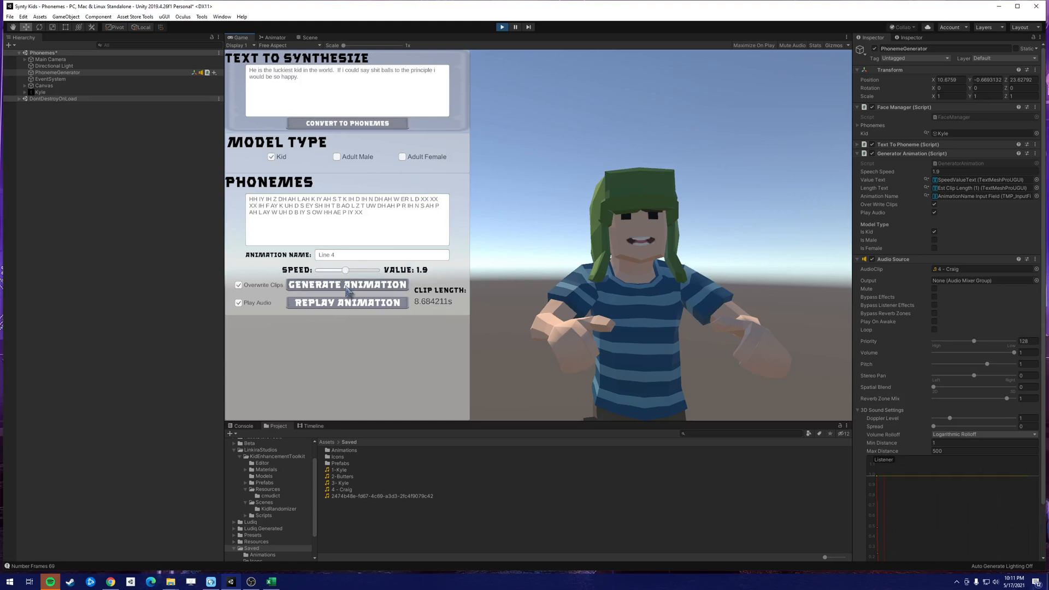
Set the speed to 2.2 to match the length of the 4 - Craig clip and regenerate the Line 4 animation.
{"action": "left_click_drag", "start_coordinate": [346, 271], "coordinate": [350, 275]}
{"action": "left_click", "coordinate": [344, 490]}
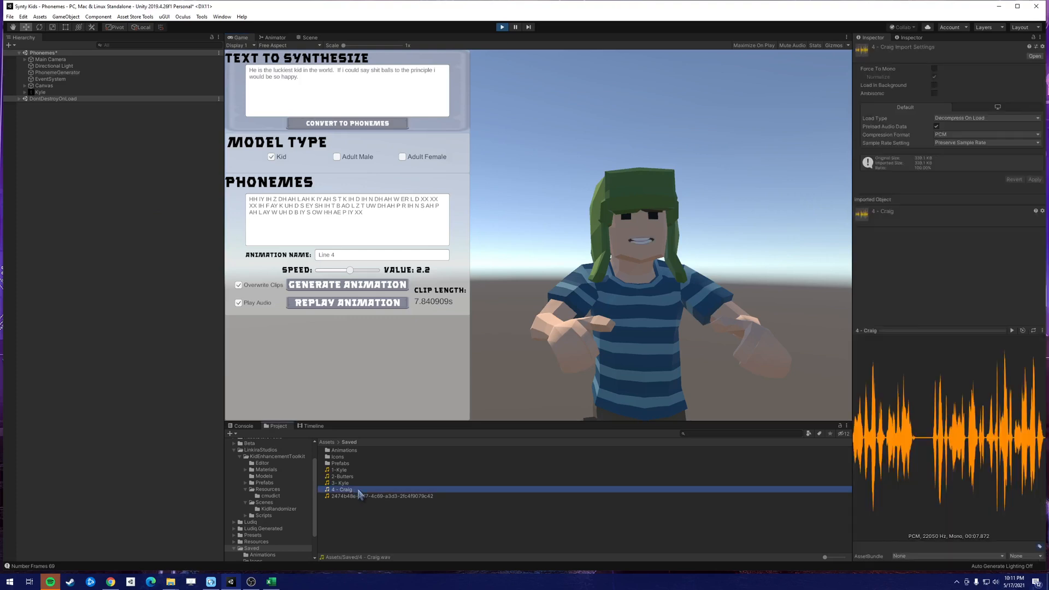
{"action": "left_click_drag", "start_coordinate": [350, 269], "coordinate": [353, 274]}
{"action": "left_click", "coordinate": [371, 289]}
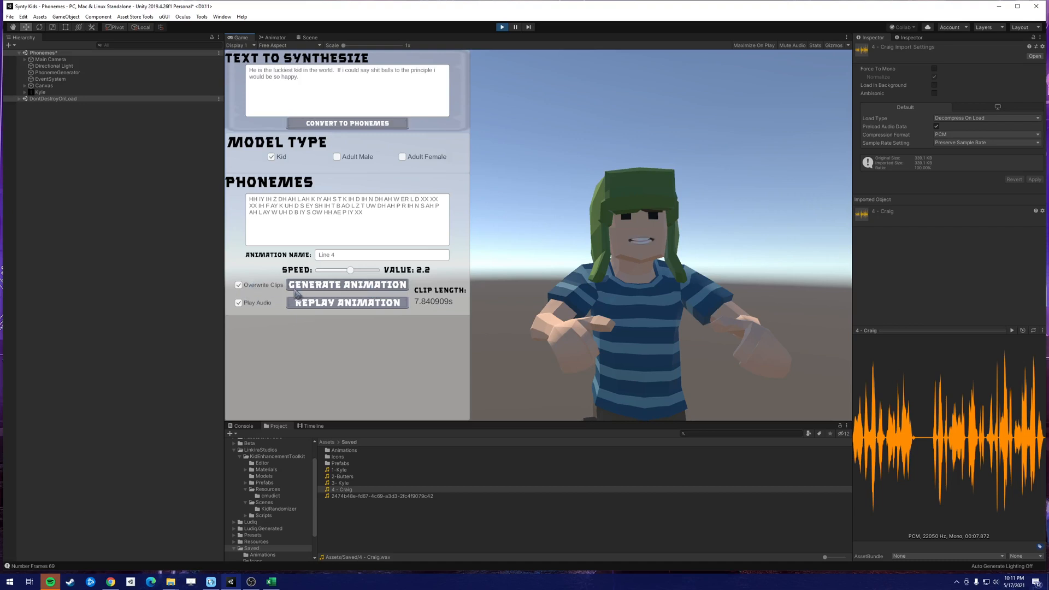
Select the PhonemeGenerator, replay the Line 4 animation with its audio and exit Play mode.
{"action": "left_click", "coordinate": [76, 72]}
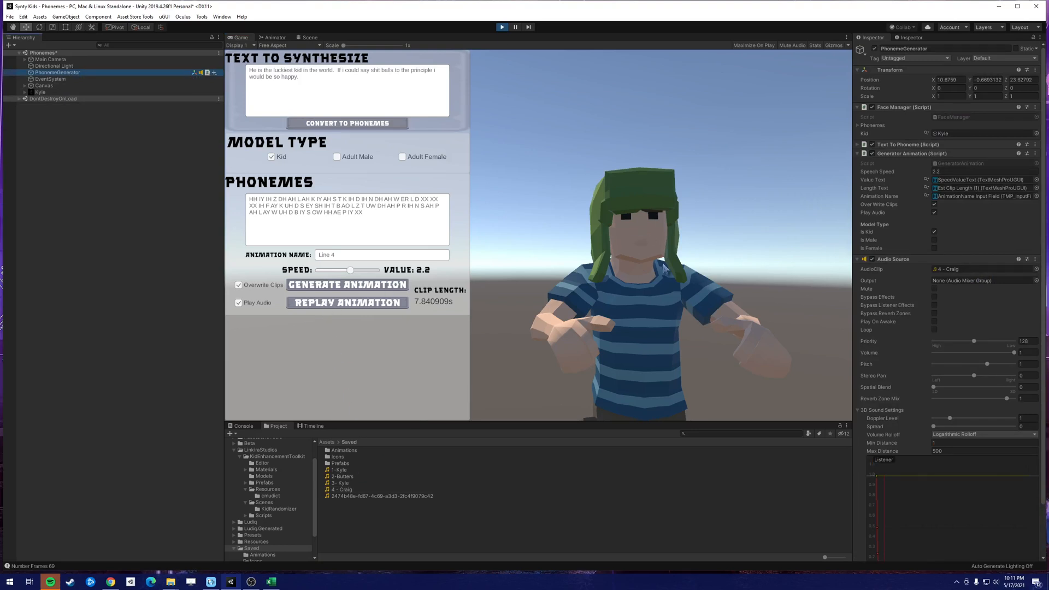
{"action": "left_click", "coordinate": [342, 303]}
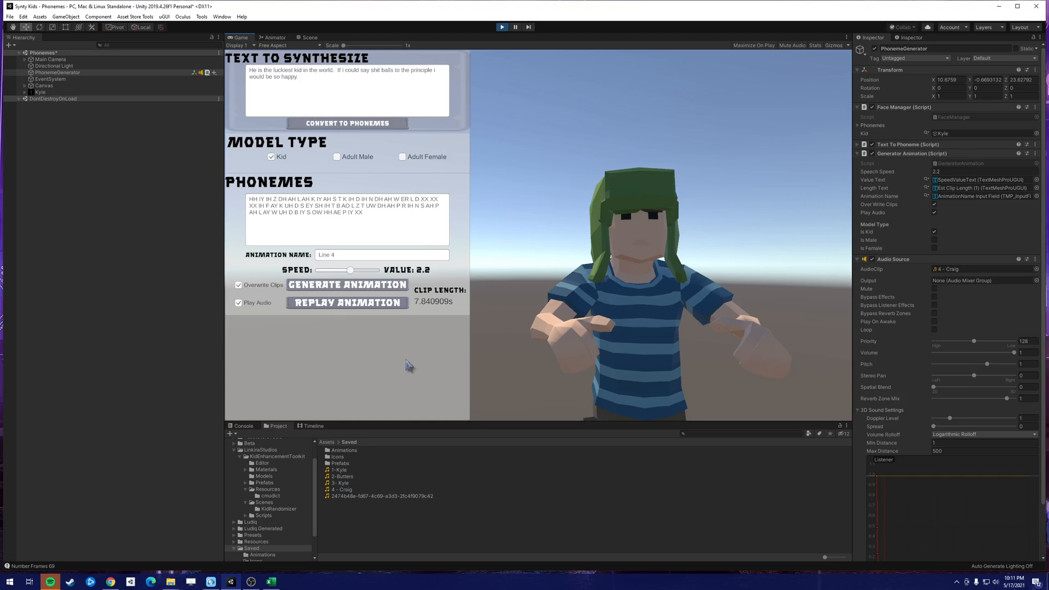
{"action": "left_click", "coordinate": [501, 27]}
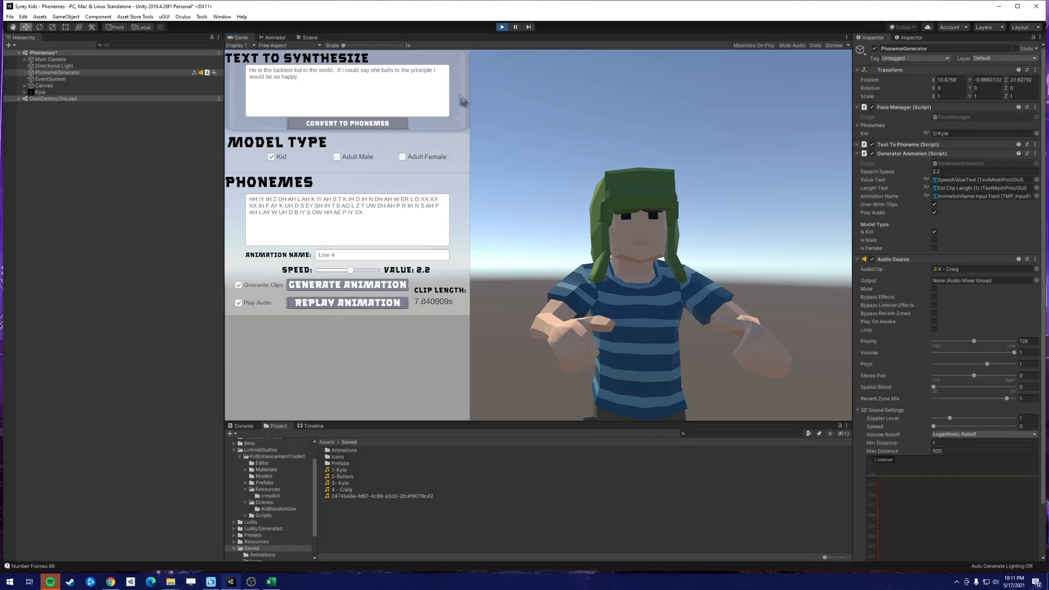
Open the Demo scene from Resources/PolygonHeist/Scenes without saving the changes to the Phonemes scene.
{"action": "scroll", "coordinate": [277, 534], "scroll_direction": "down", "scroll_amount": 2}
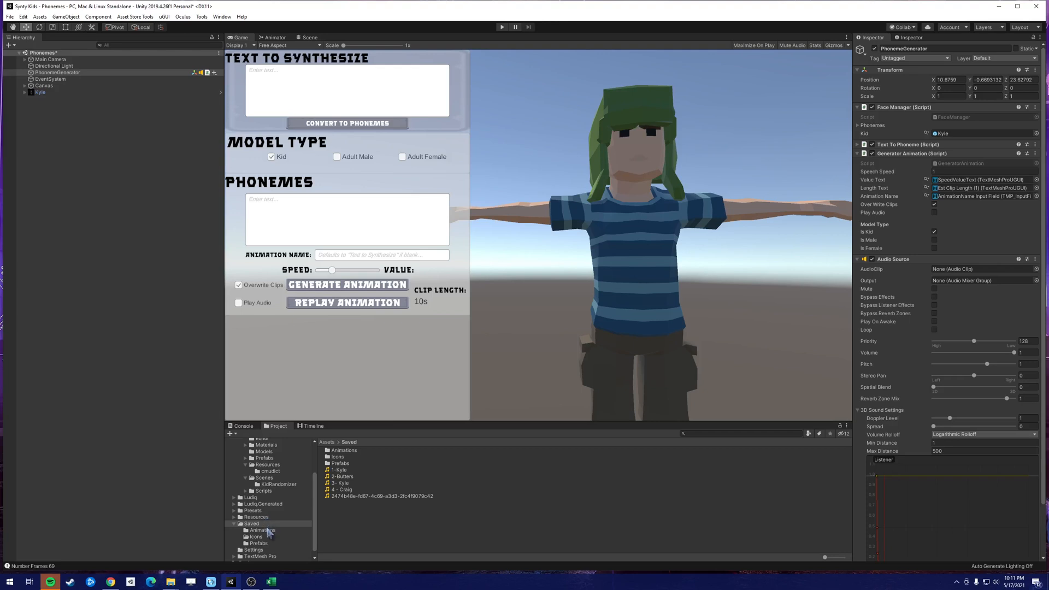
{"action": "scroll", "coordinate": [268, 541], "scroll_direction": "down", "scroll_amount": 1}
{"action": "scroll", "coordinate": [270, 538], "scroll_direction": "up", "scroll_amount": 2}
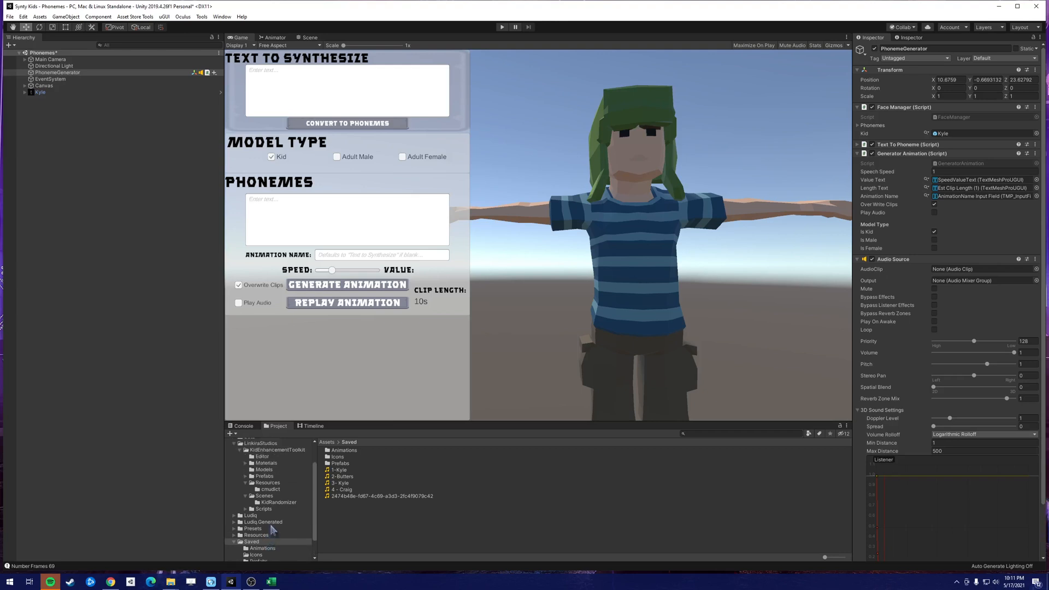
{"action": "left_click", "coordinate": [266, 496]}
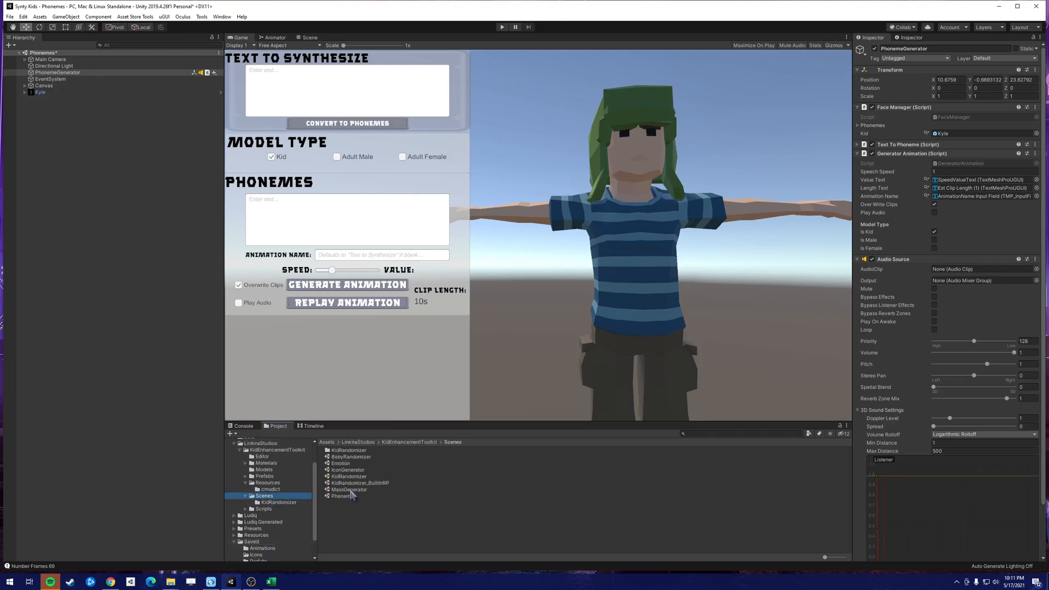
{"action": "left_click", "coordinate": [258, 535]}
{"action": "double_click", "coordinate": [343, 471]}
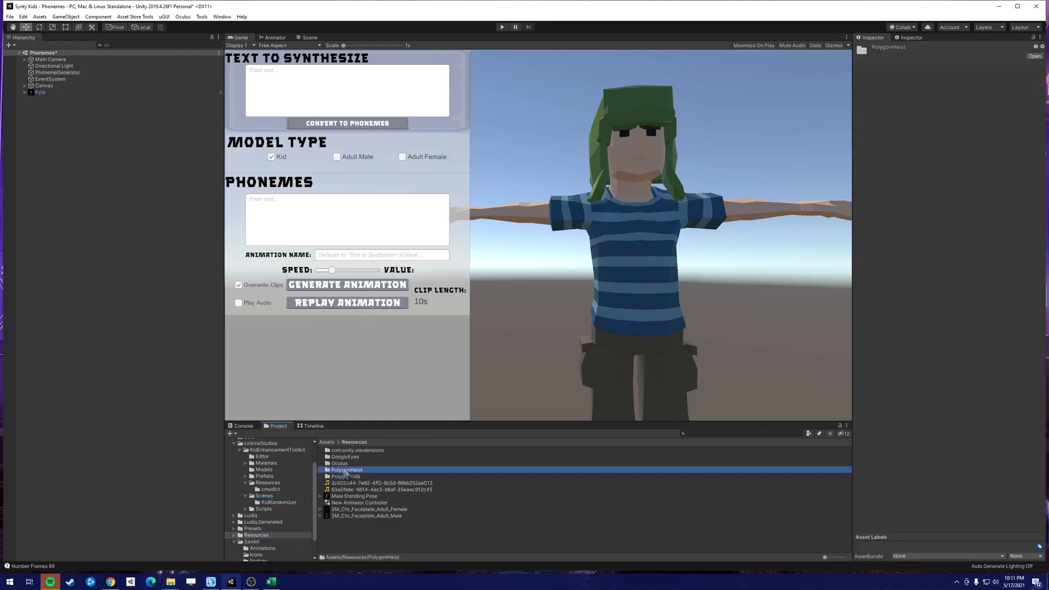
{"action": "double_click", "coordinate": [341, 470]}
{"action": "double_click", "coordinate": [347, 451]}
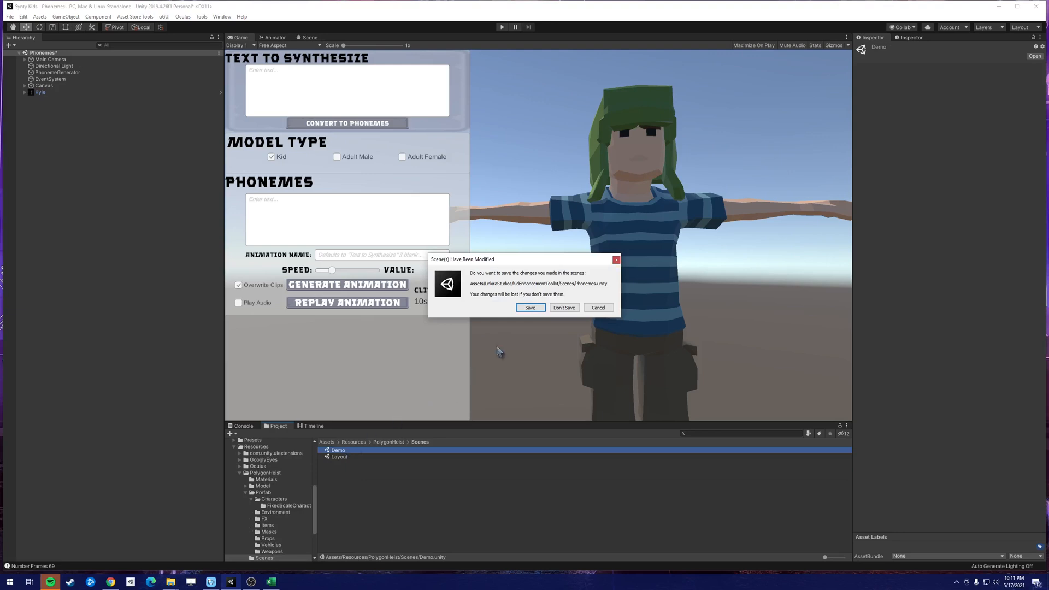
{"action": "left_click", "coordinate": [565, 310]}
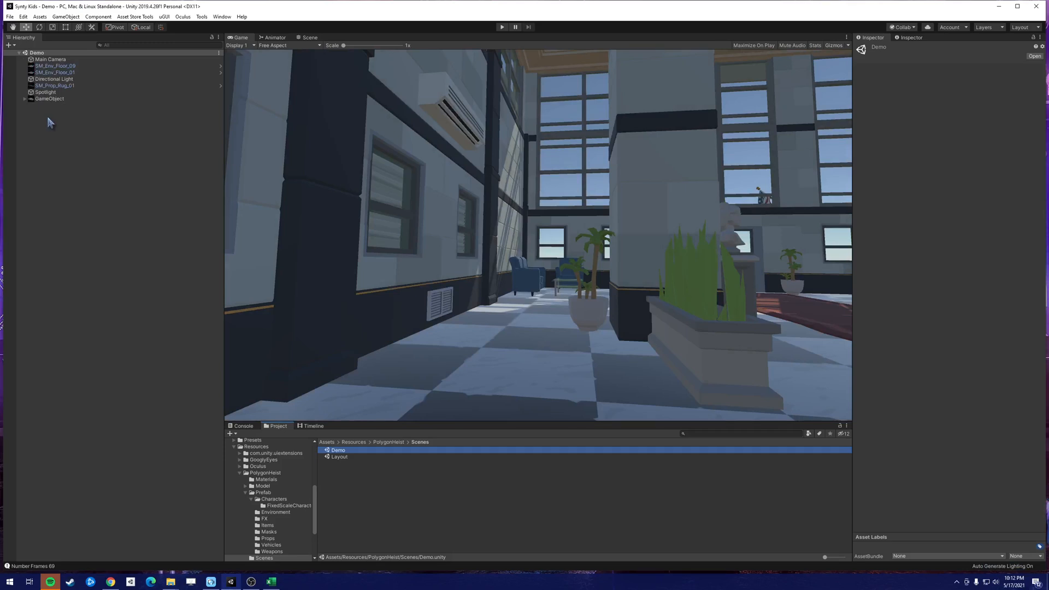
Check the Timeline package's install status among the Unity Registry packages and close the Package Manager.
{"action": "left_click", "coordinate": [313, 427]}
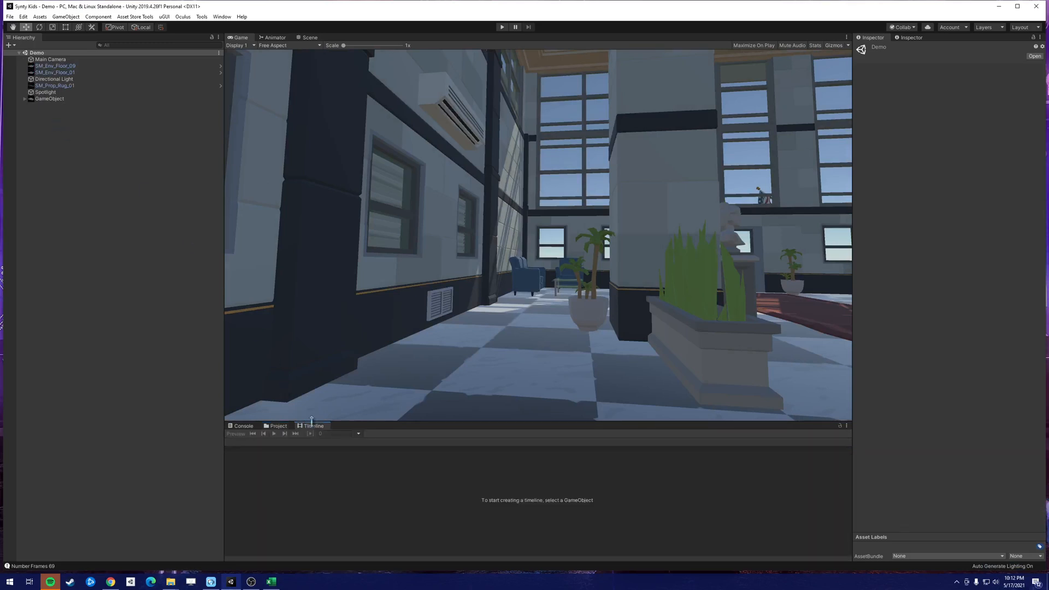
{"action": "left_click", "coordinate": [221, 17]}
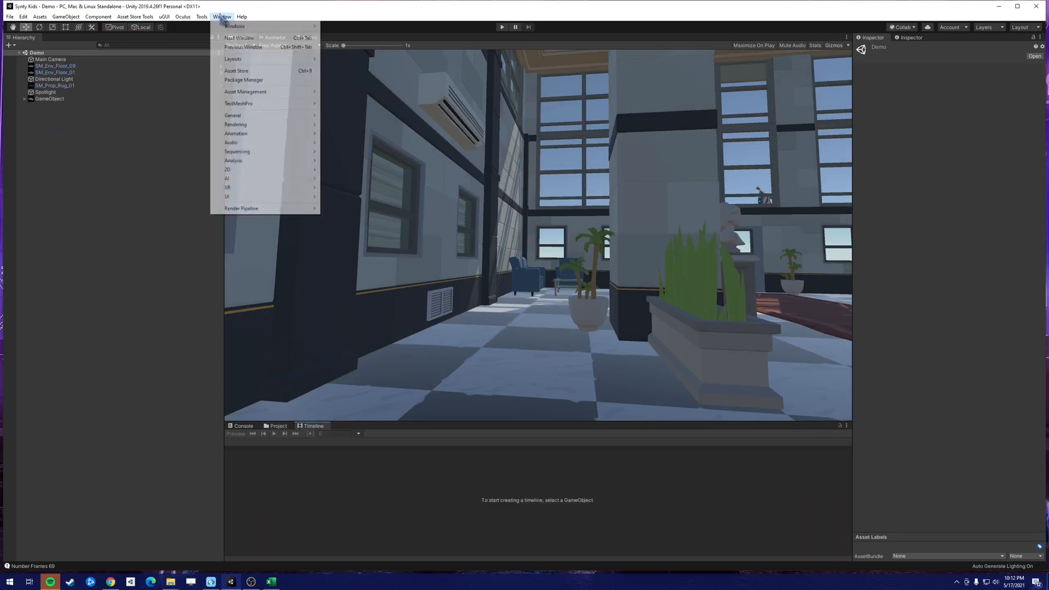
{"action": "left_click", "coordinate": [253, 80]}
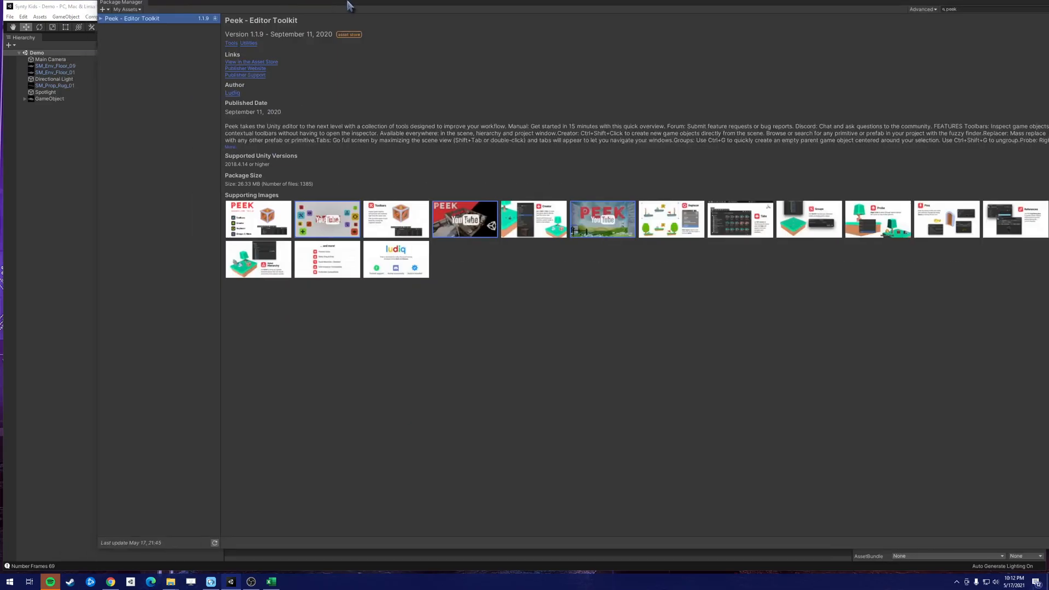
{"action": "left_click", "coordinate": [126, 10]}
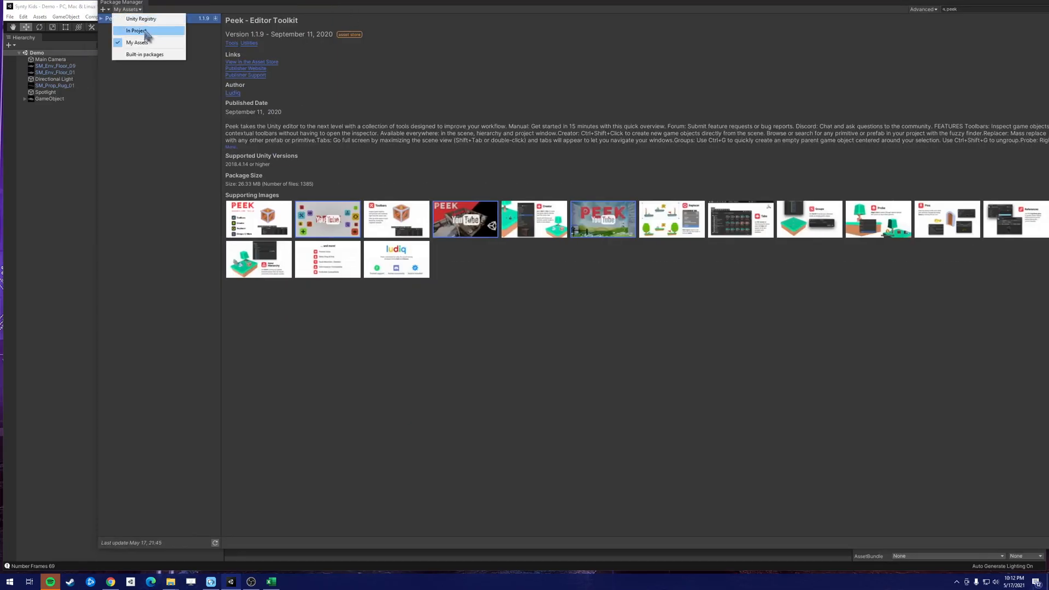
{"action": "left_click", "coordinate": [140, 19]}
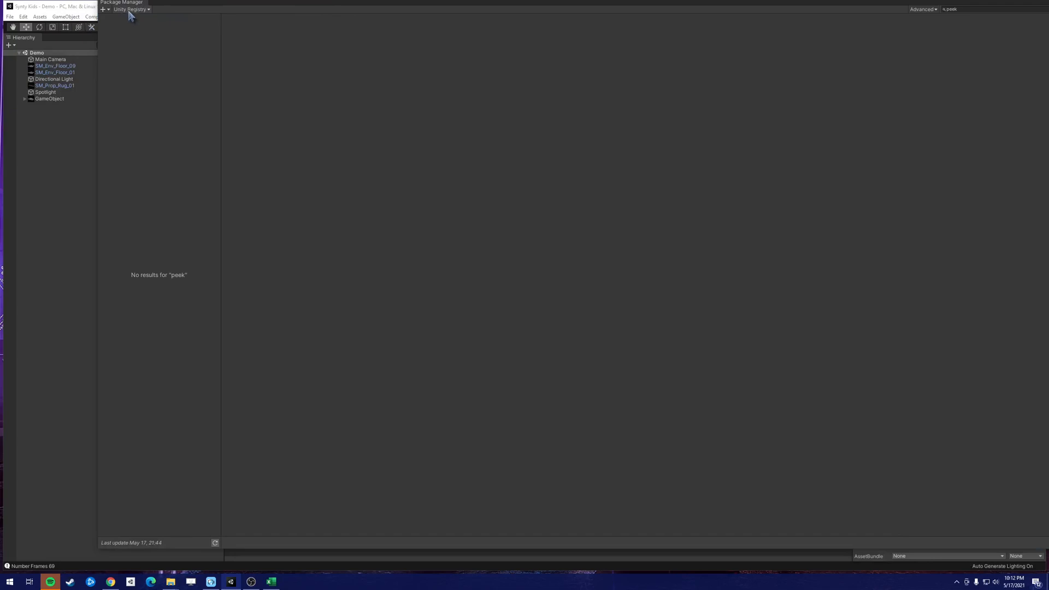
{"action": "left_click", "coordinate": [964, 9]}
{"action": "scroll", "coordinate": [156, 333], "scroll_direction": "down", "scroll_amount": 10}
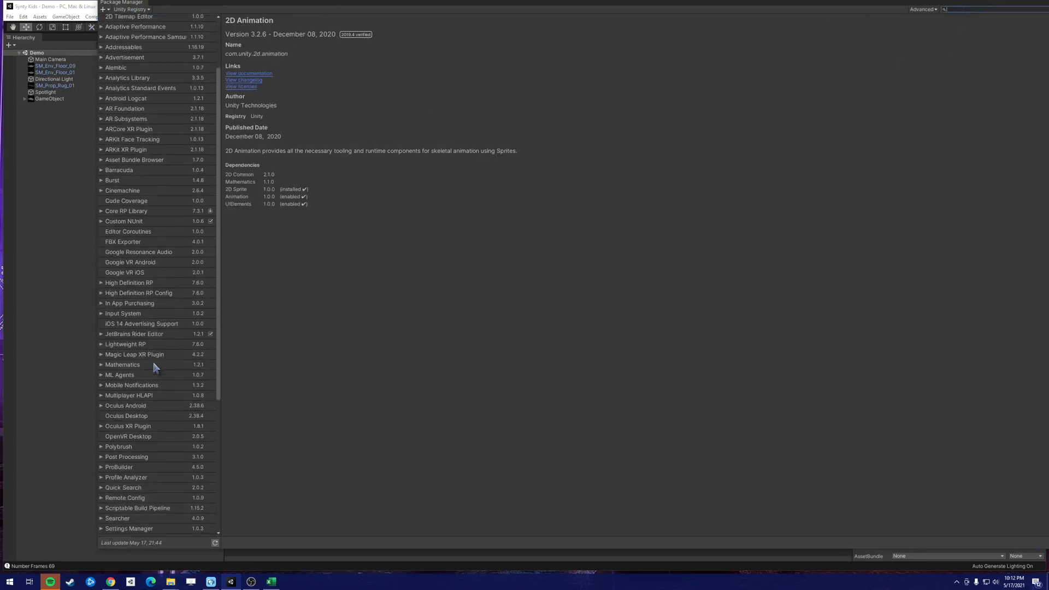
{"action": "left_click", "coordinate": [145, 377]}
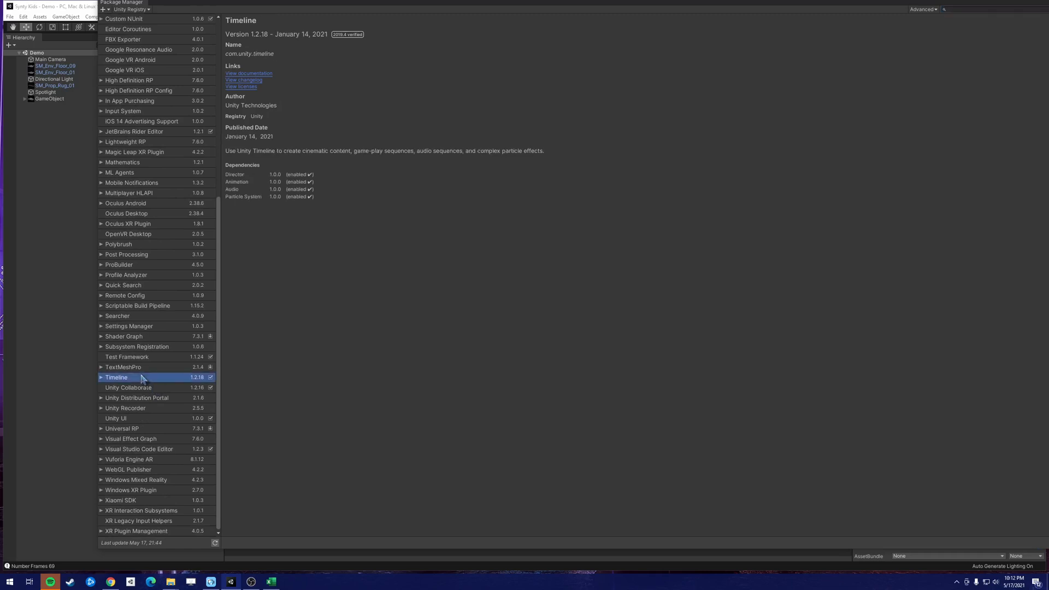
{"action": "left_click_drag", "start_coordinate": [694, 1], "coordinate": [586, 78]}
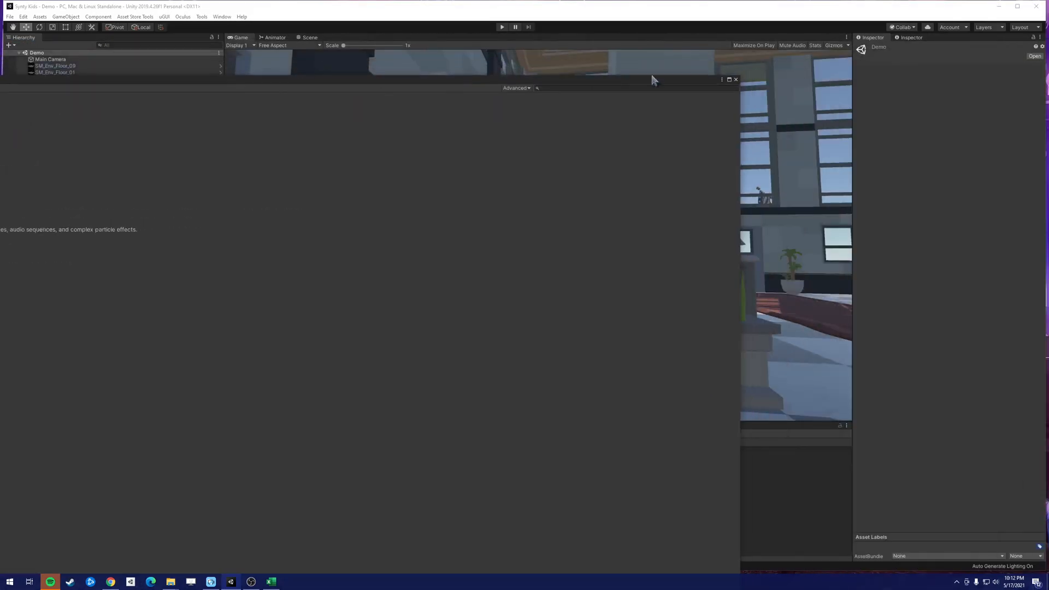
{"action": "left_click", "coordinate": [737, 80]}
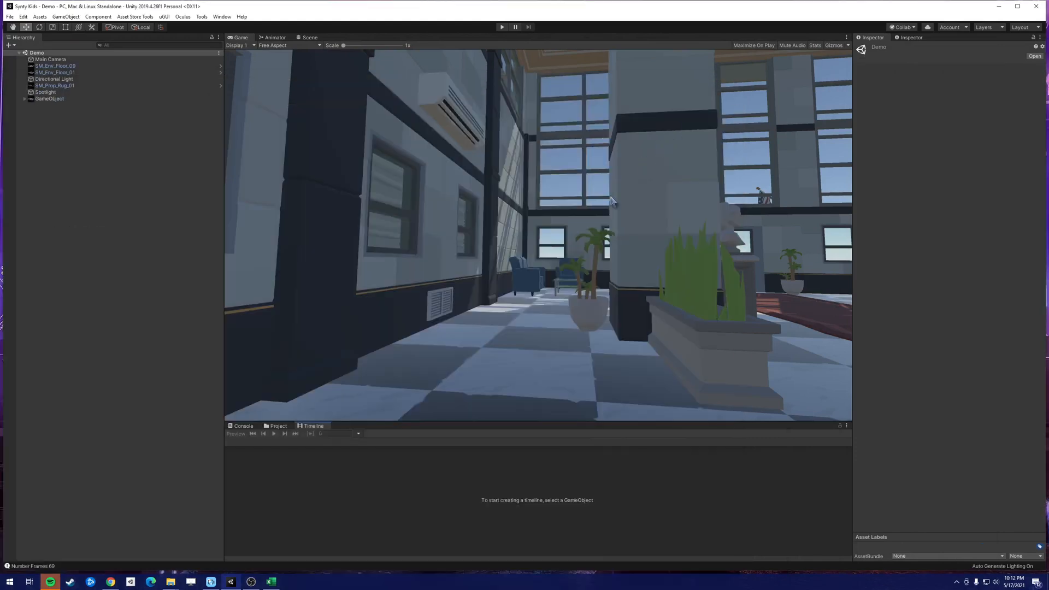
Create an empty GameObject in the Demo scene and frame it in the Scene view.
{"action": "right_click", "coordinate": [57, 123]}
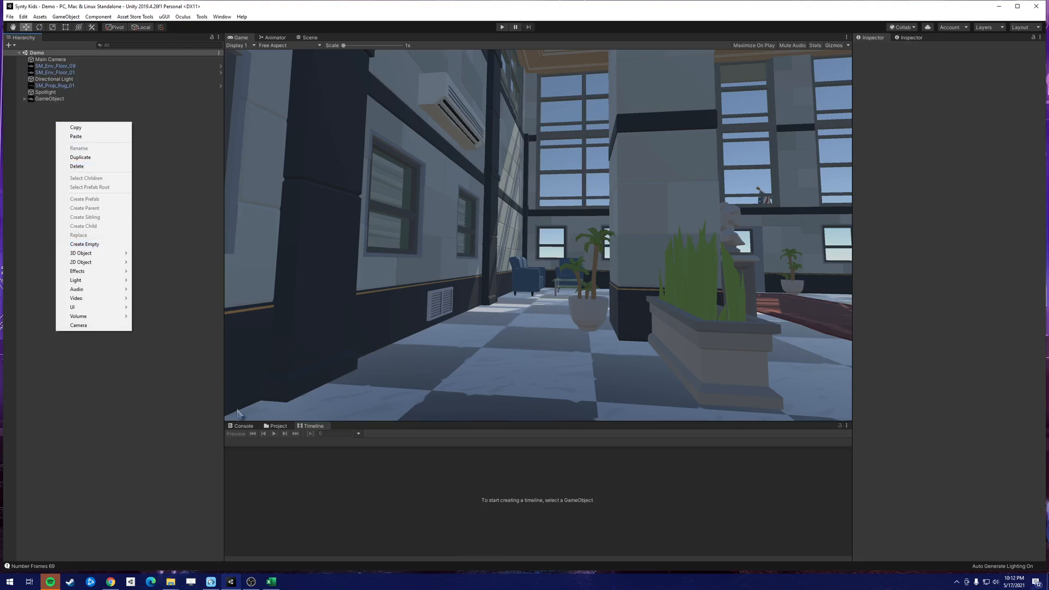
{"action": "left_click", "coordinate": [106, 245]}
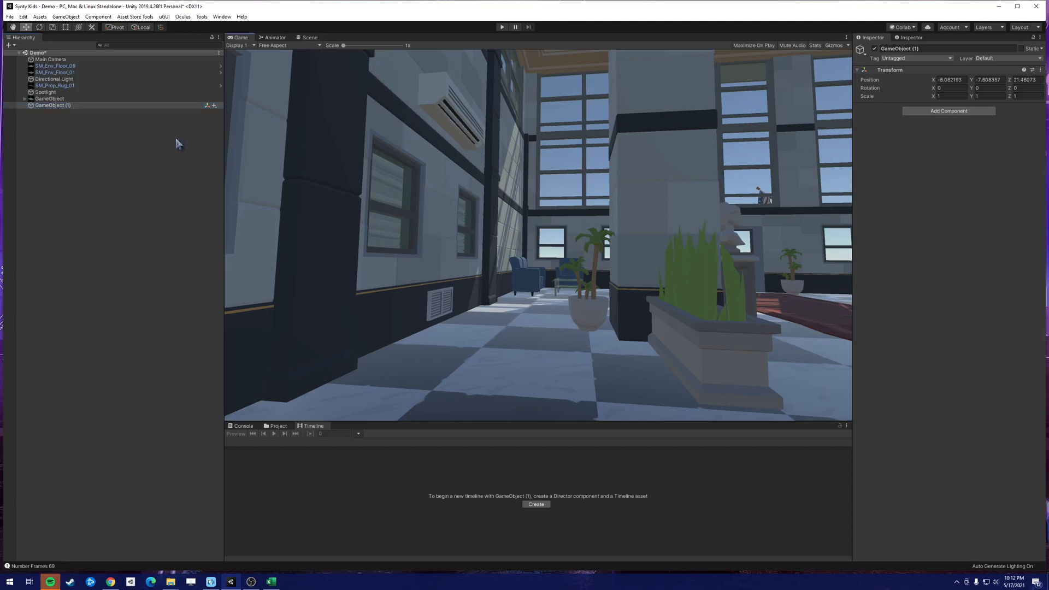
{"action": "right_click", "coordinate": [152, 153]}
{"action": "left_click", "coordinate": [486, 161]}
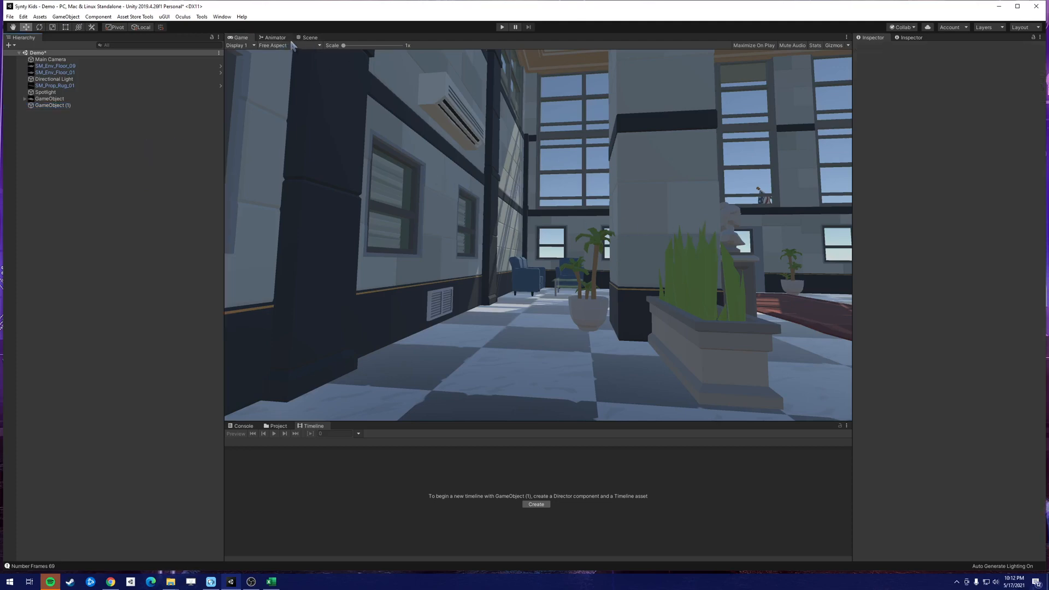
{"action": "left_click", "coordinate": [310, 37]}
{"action": "right_click_drag", "start_coordinate": [459, 174], "coordinate": [522, 188]}
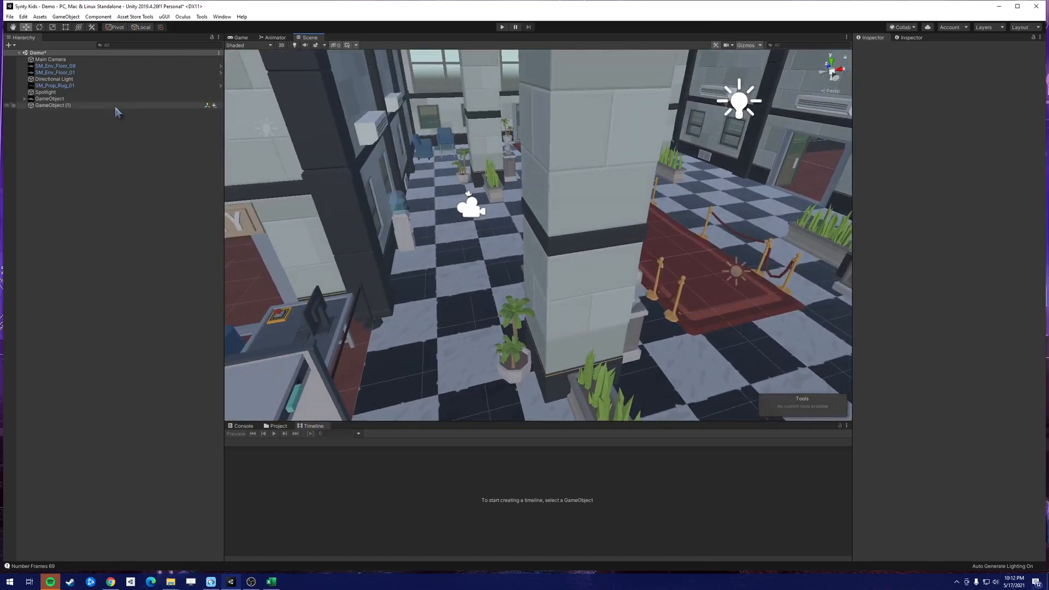
{"action": "left_click", "coordinate": [116, 106]}
{"action": "key", "text": "f"}
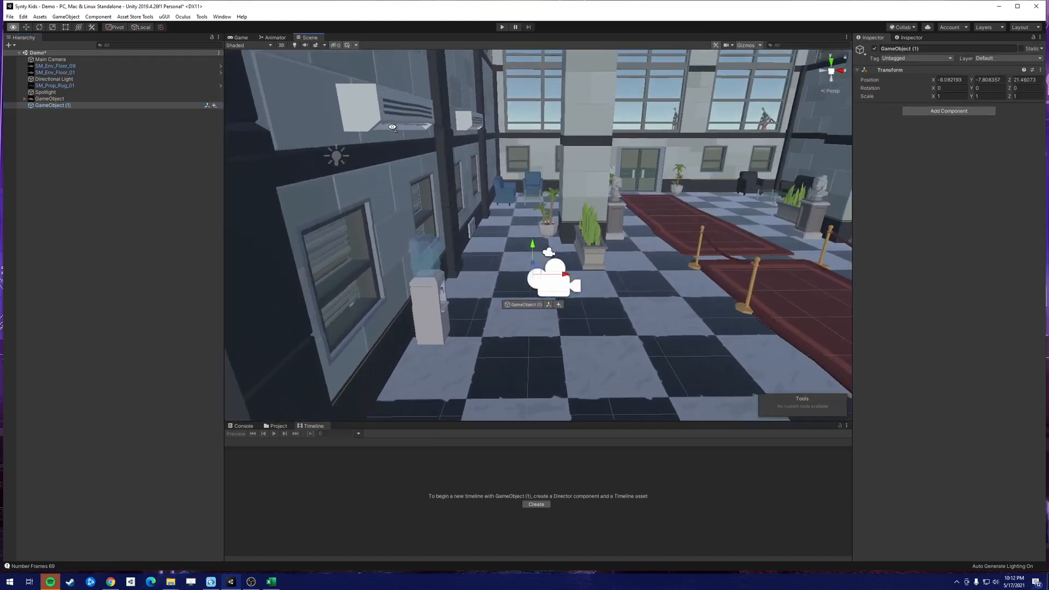
{"action": "key", "text": "w"}
{"action": "right_click_drag", "start_coordinate": [392, 127], "coordinate": [396, 131]}
{"action": "key", "text": "s"}
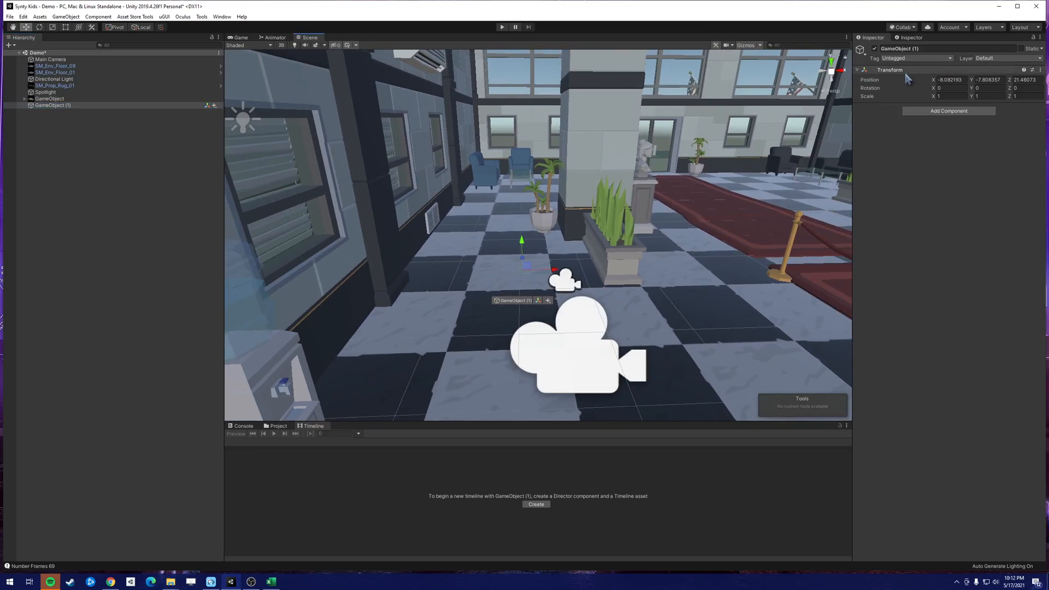
Reset the transform of GameObject (1) and move it onto the tiled floor near the water dispenser, at about X -8.9, Y 0, Z 5.05.
{"action": "right_click", "coordinate": [906, 73]}
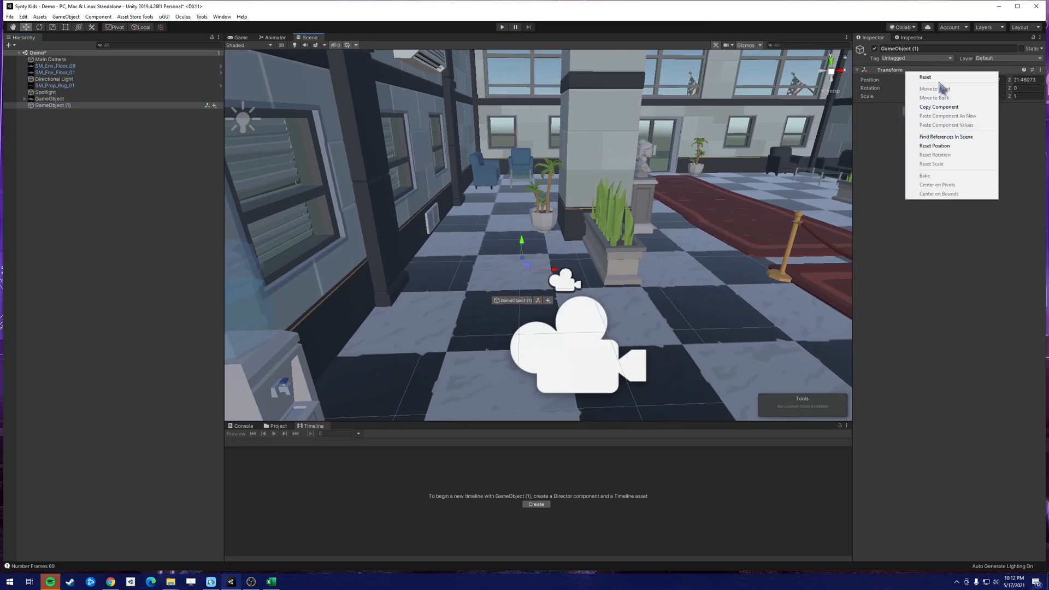
{"action": "left_click", "coordinate": [939, 77]}
{"action": "right_click_drag", "start_coordinate": [623, 214], "coordinate": [728, 228]}
{"action": "left_click_drag", "start_coordinate": [690, 207], "coordinate": [686, 278]}
{"action": "right_click_drag", "start_coordinate": [687, 278], "coordinate": [593, 323]}
{"action": "key", "text": "s"}
{"action": "left_click_drag", "start_coordinate": [600, 351], "coordinate": [371, 115]}
{"action": "right_click_drag", "start_coordinate": [547, 184], "coordinate": [508, 165]}
{"action": "key", "text": "w"}
{"action": "key", "text": "d"}
{"action": "left_click_drag", "start_coordinate": [623, 246], "coordinate": [433, 200]}
{"action": "left_click", "coordinate": [53, 124]}
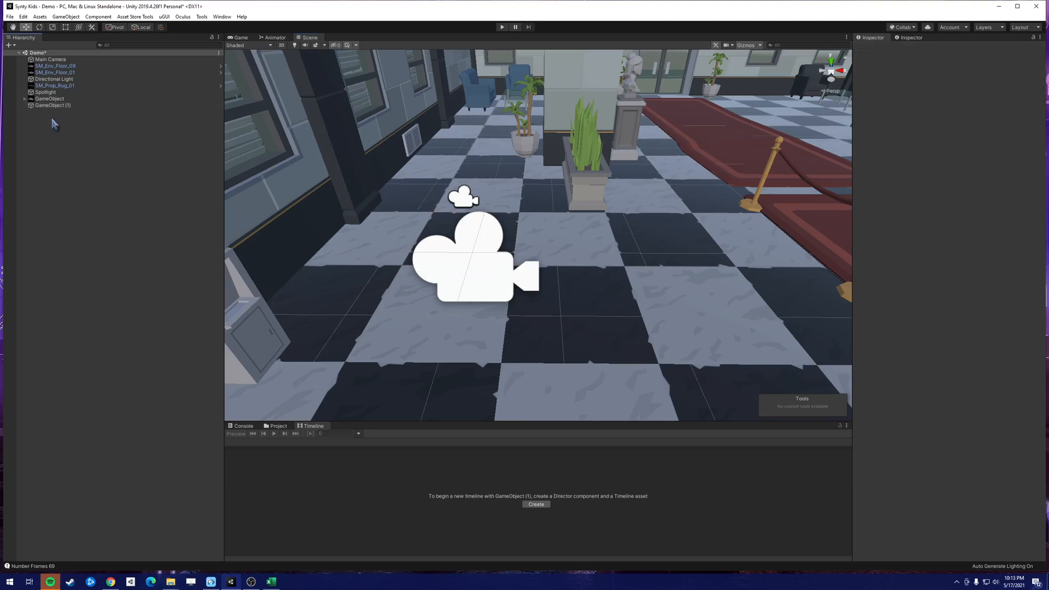
{"action": "left_click", "coordinate": [61, 106]}
{"action": "scroll", "coordinate": [521, 181], "scroll_direction": "up", "scroll_amount": 5}
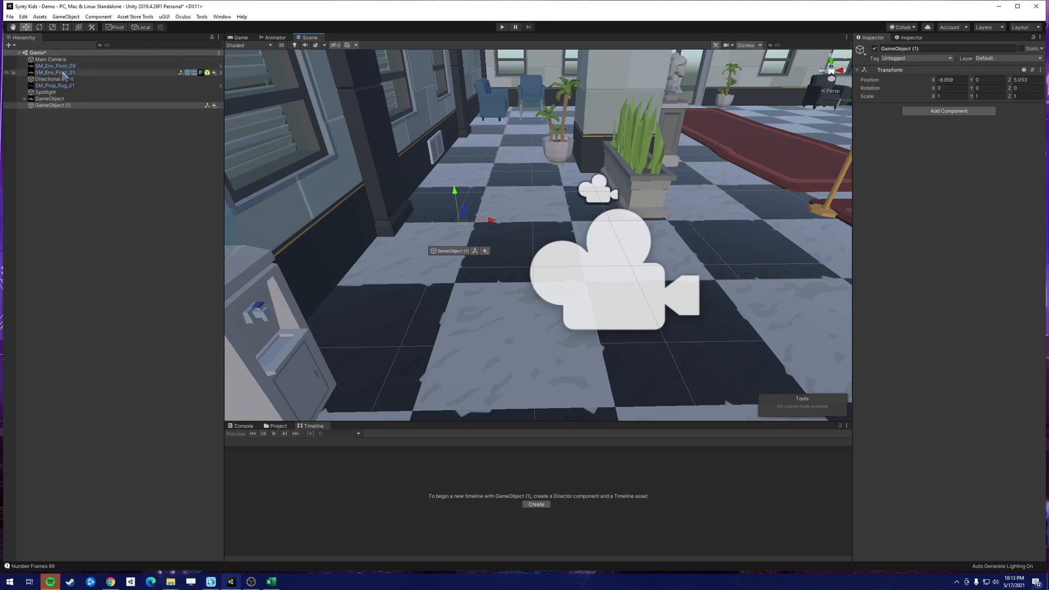
Duplicate GameObject (1) twice and shift the copies along X into a row spaced about 0.7 units apart.
{"action": "left_click", "coordinate": [84, 107]}
{"action": "key", "text": "ctrl+d"}
{"action": "key", "text": "ctrl+d"}
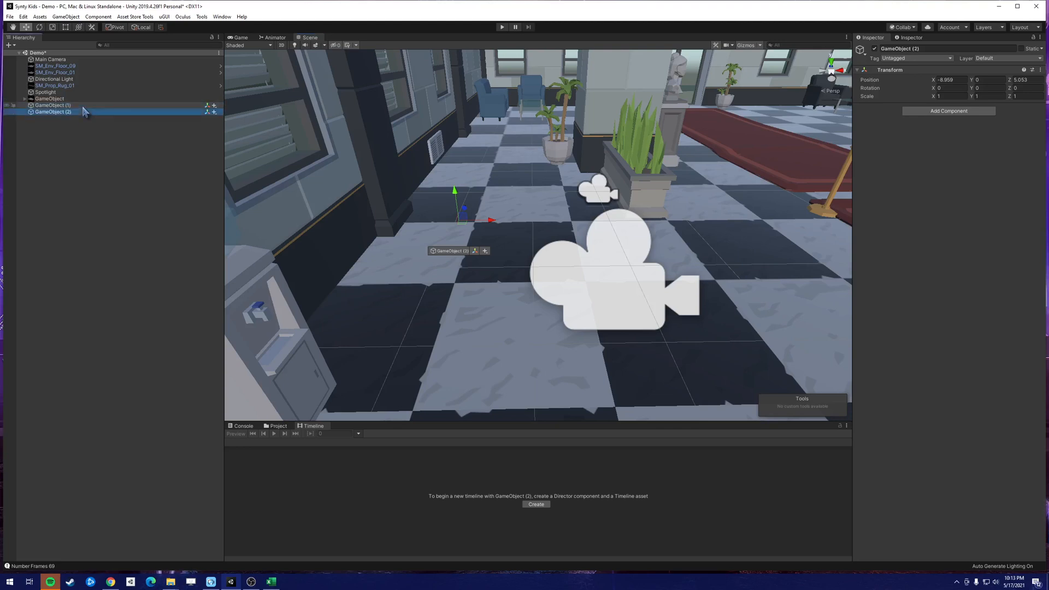
{"action": "left_click", "coordinate": [83, 113]}
{"action": "left_click_drag", "start_coordinate": [492, 220], "coordinate": [549, 221]}
{"action": "left_click", "coordinate": [100, 119]}
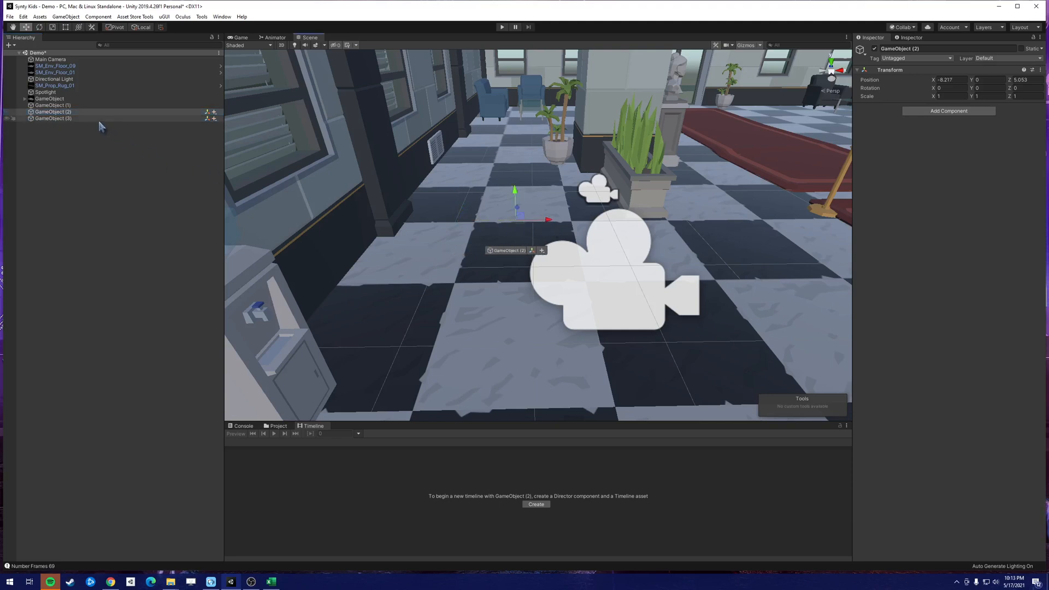
{"action": "left_click_drag", "start_coordinate": [492, 221], "coordinate": [567, 226]}
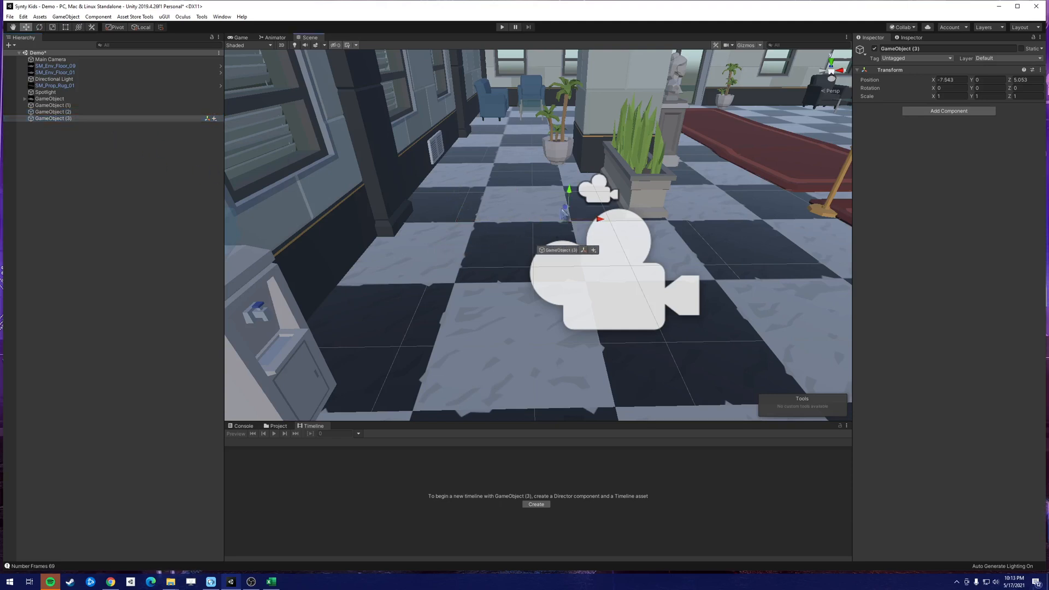
Parent the saved Kyle prefab under GameObject (1), Craig under GameObject (3) and Butters under GameObject (2).
{"action": "left_click", "coordinate": [108, 106], "text": "shift"}
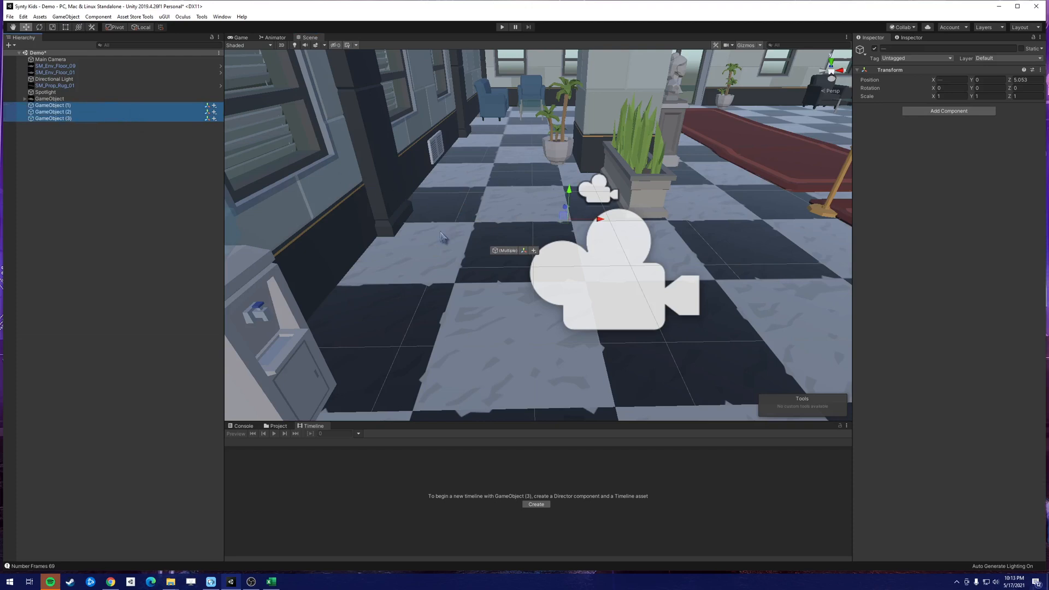
{"action": "left_click", "coordinate": [276, 427]}
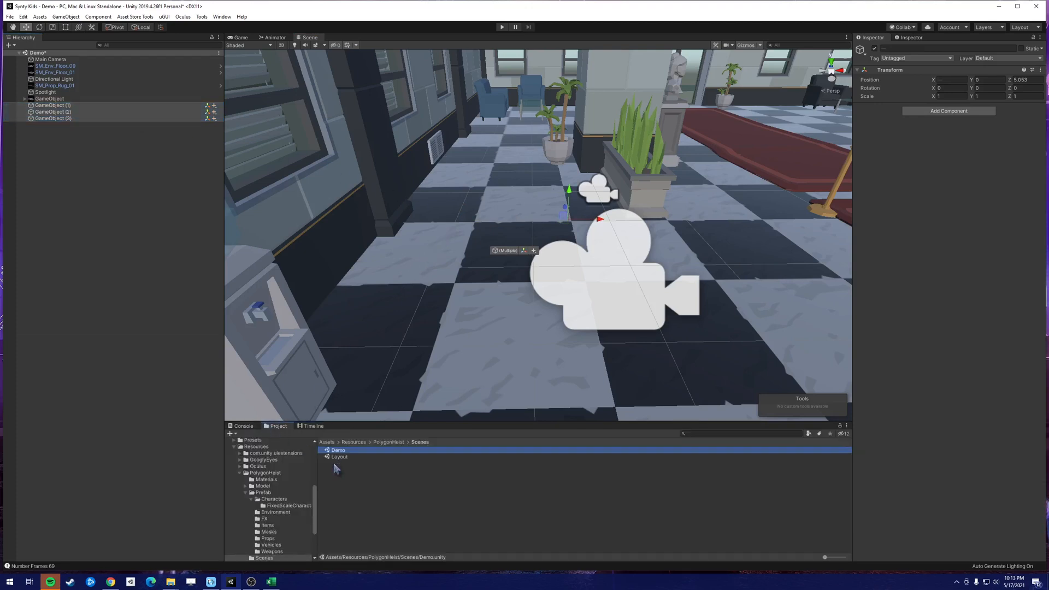
{"action": "left_click", "coordinate": [239, 473]}
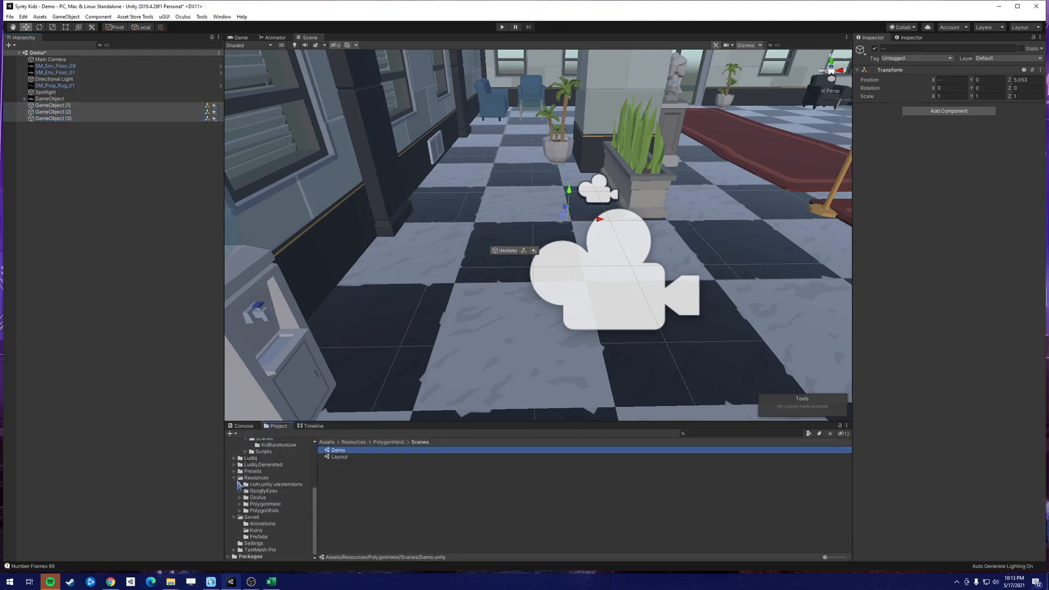
{"action": "left_click", "coordinate": [260, 537]}
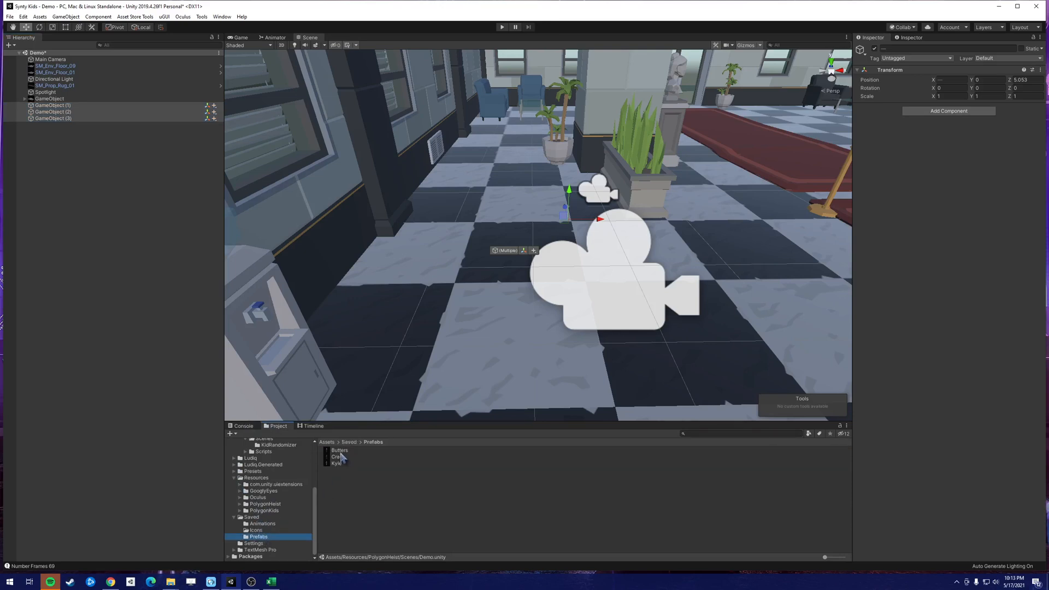
{"action": "left_click_drag", "start_coordinate": [337, 464], "coordinate": [120, 169]}
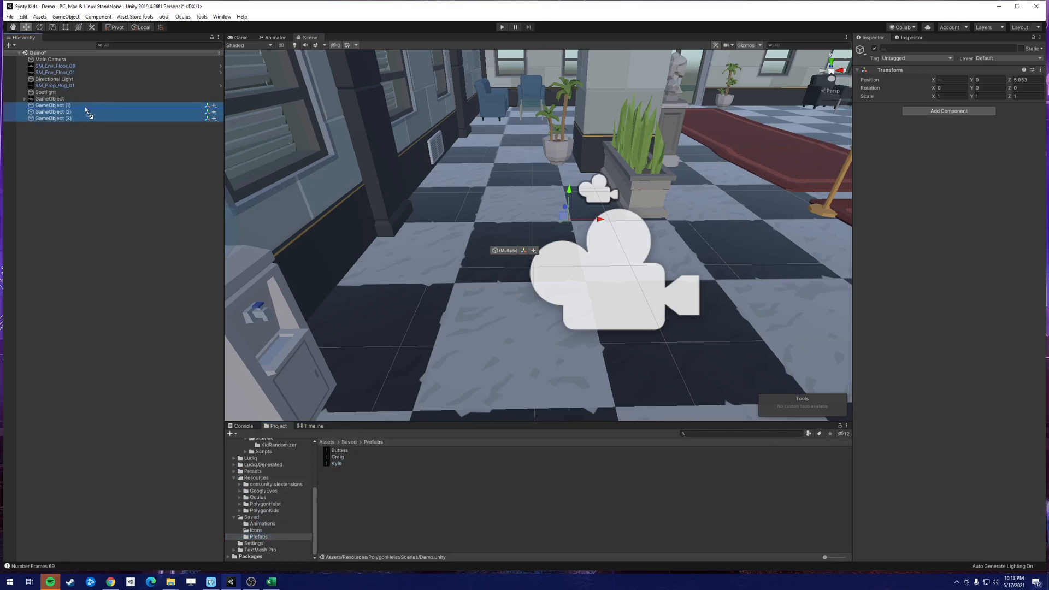
{"action": "left_click_drag", "start_coordinate": [85, 107], "coordinate": [84, 105]}
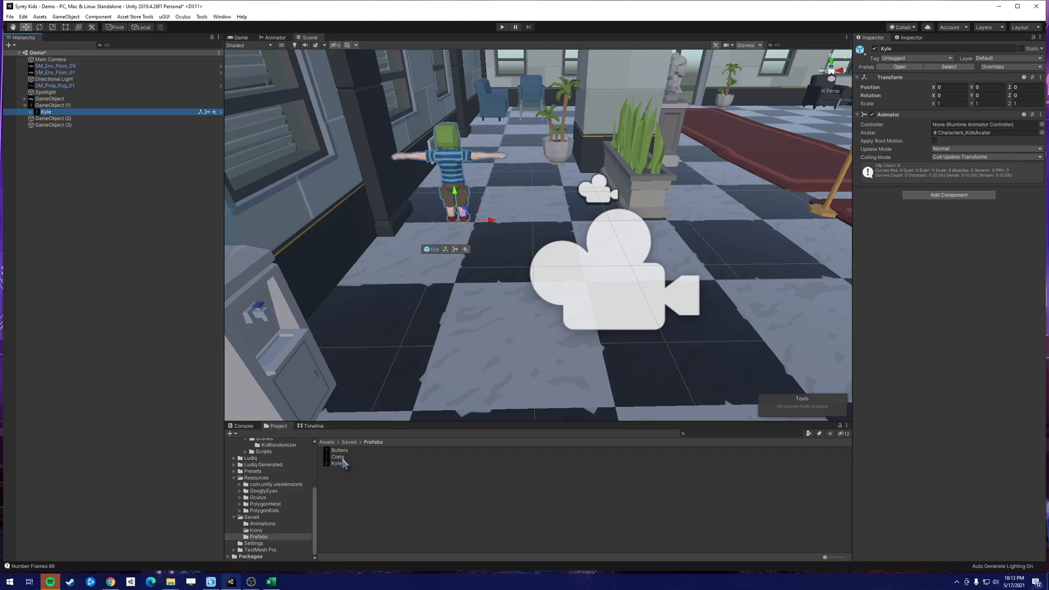
{"action": "left_click_drag", "start_coordinate": [341, 459], "coordinate": [74, 126]}
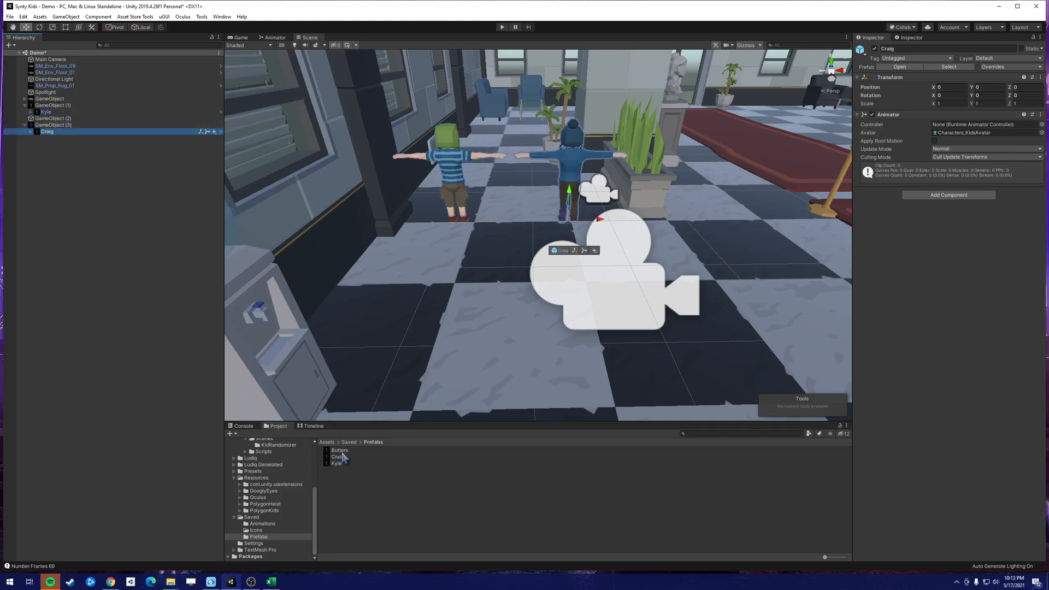
{"action": "left_click_drag", "start_coordinate": [151, 268], "coordinate": [76, 118]}
Set the Y rotation of GameObject (1), GameObject (2) and GameObject (3) to 180 to turn the three kids around.
{"action": "left_click", "coordinate": [68, 105]}
{"action": "left_click", "coordinate": [77, 131], "text": "shift"}
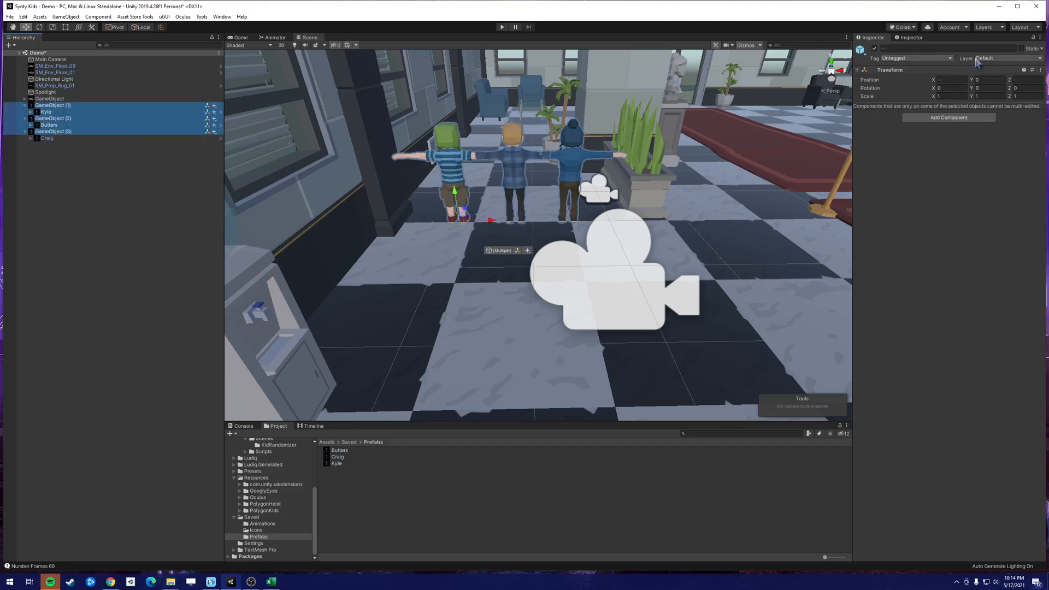
{"action": "left_click", "coordinate": [990, 88]}
{"action": "type", "text": "180"}
{"action": "left_click", "coordinate": [518, 167]}
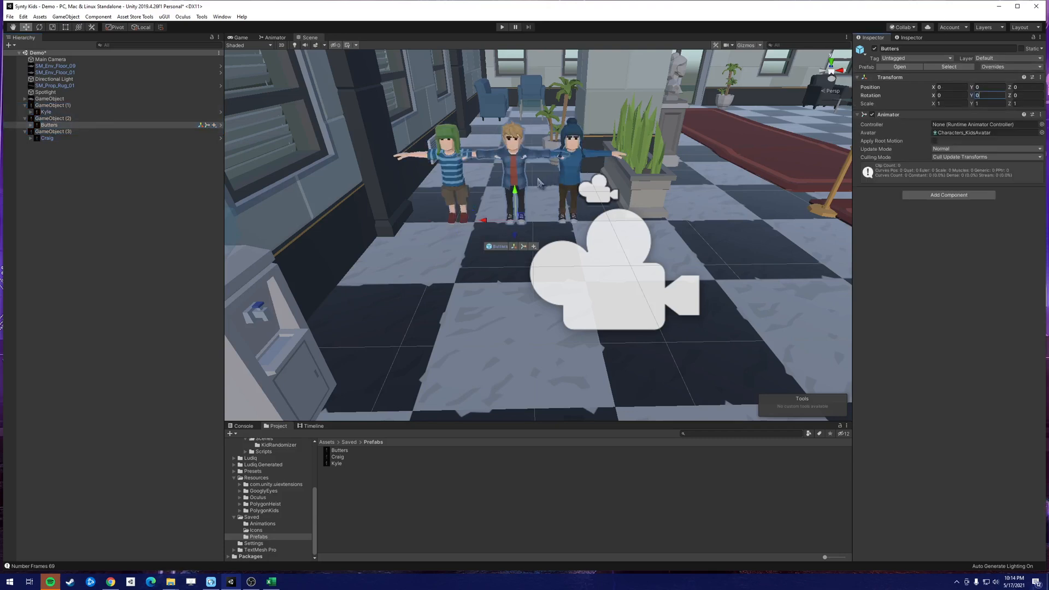
Reframe the three kids in the Game view by moving the Main Camera to about X -8.23 and Z 2.99.
{"action": "left_click", "coordinate": [241, 37]}
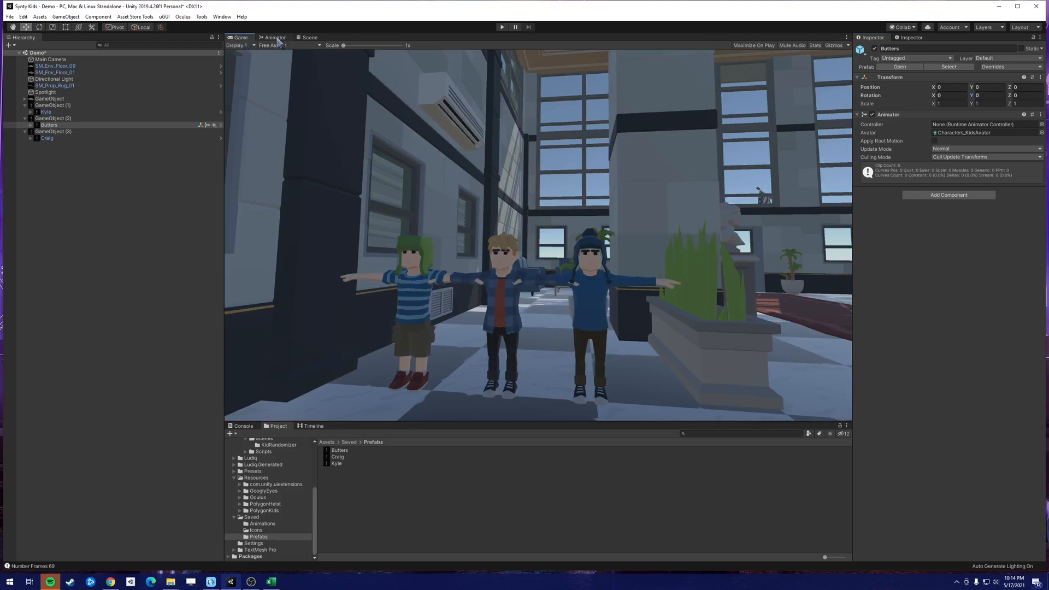
{"action": "left_click", "coordinate": [121, 59]}
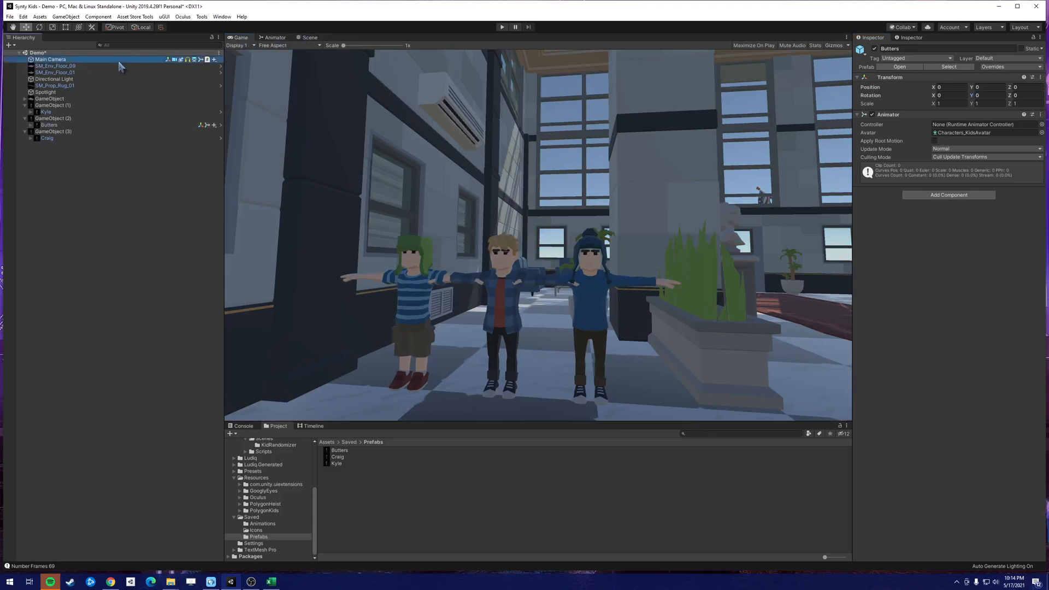
{"action": "left_click_drag", "start_coordinate": [939, 77], "coordinate": [922, 82]}
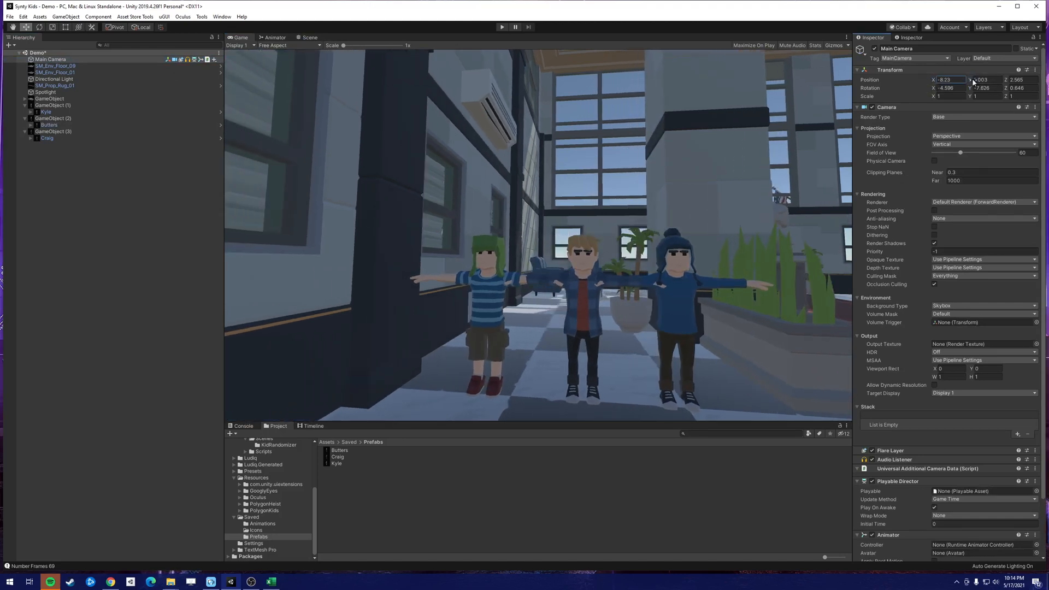
{"action": "left_click_drag", "start_coordinate": [1004, 80], "coordinate": [1010, 80]}
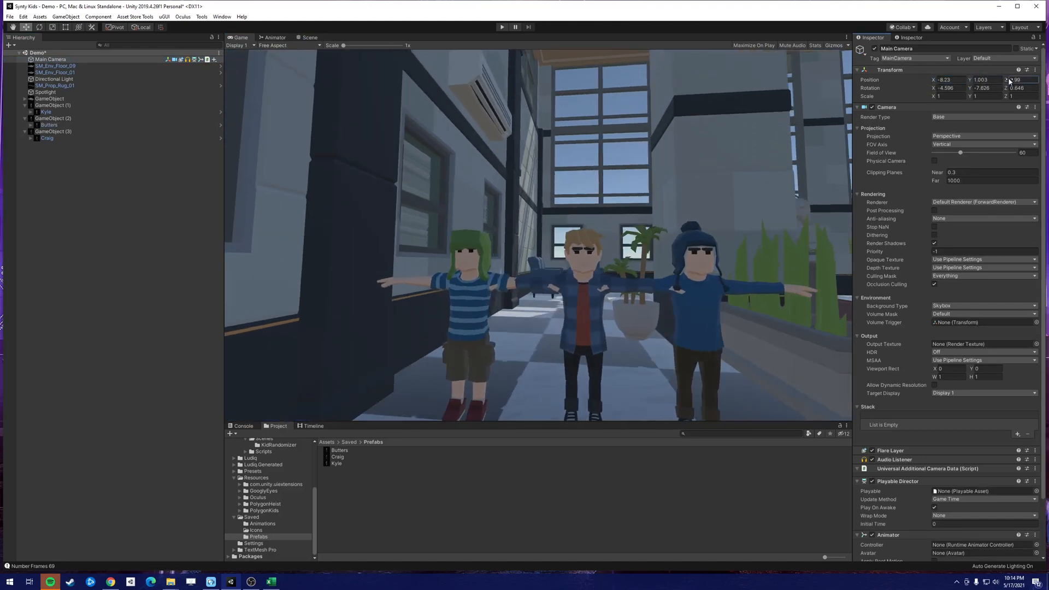
Select Kyle and dock the Timeline window as its own area between the Scene view and the Project window.
{"action": "left_click", "coordinate": [310, 38]}
{"action": "left_click", "coordinate": [60, 112]}
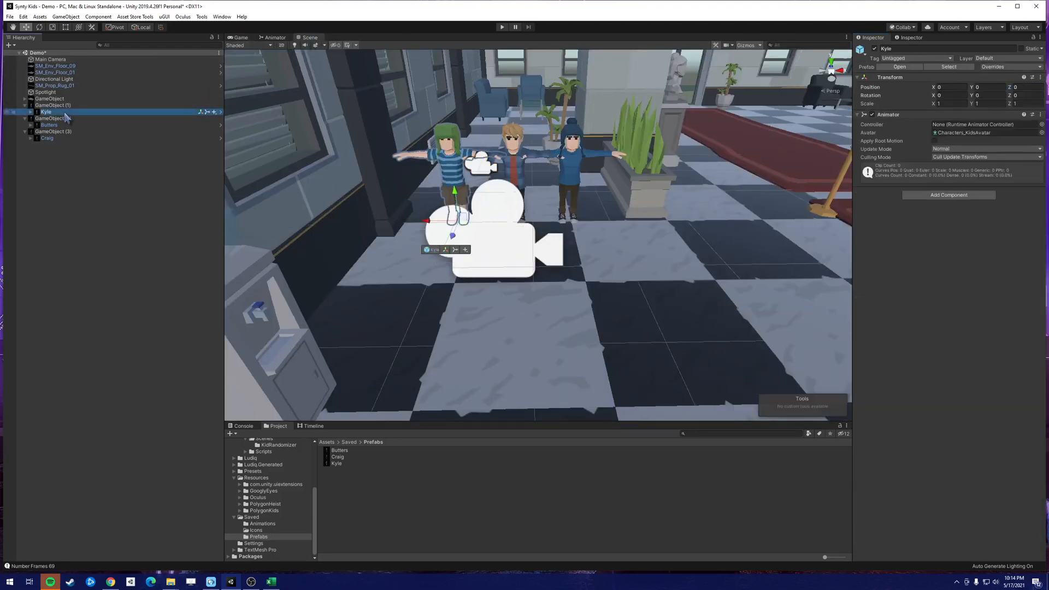
{"action": "left_click", "coordinate": [311, 426]}
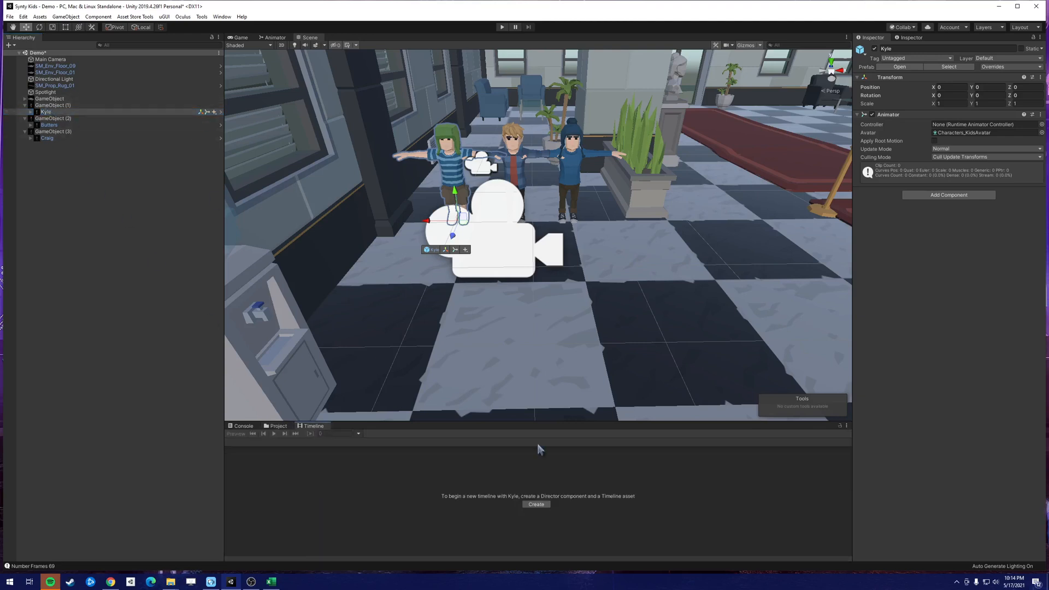
{"action": "left_click_drag", "start_coordinate": [316, 431], "coordinate": [395, 365]}
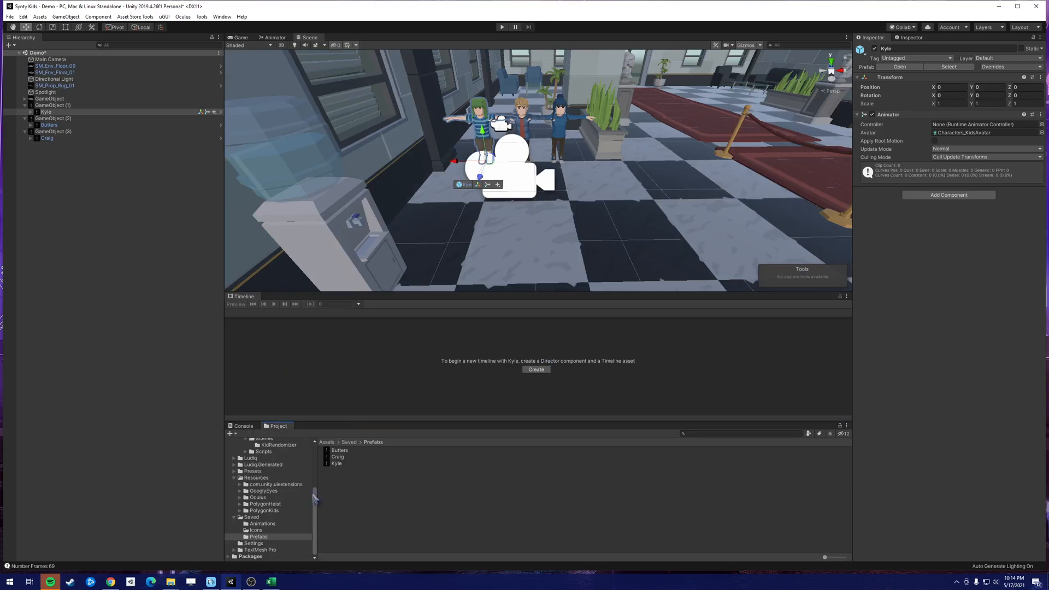
Enlarge the Timeline area and create Kyle's timeline as KyleTimeline.playable in the Saved folder.
{"action": "left_click", "coordinate": [257, 518]}
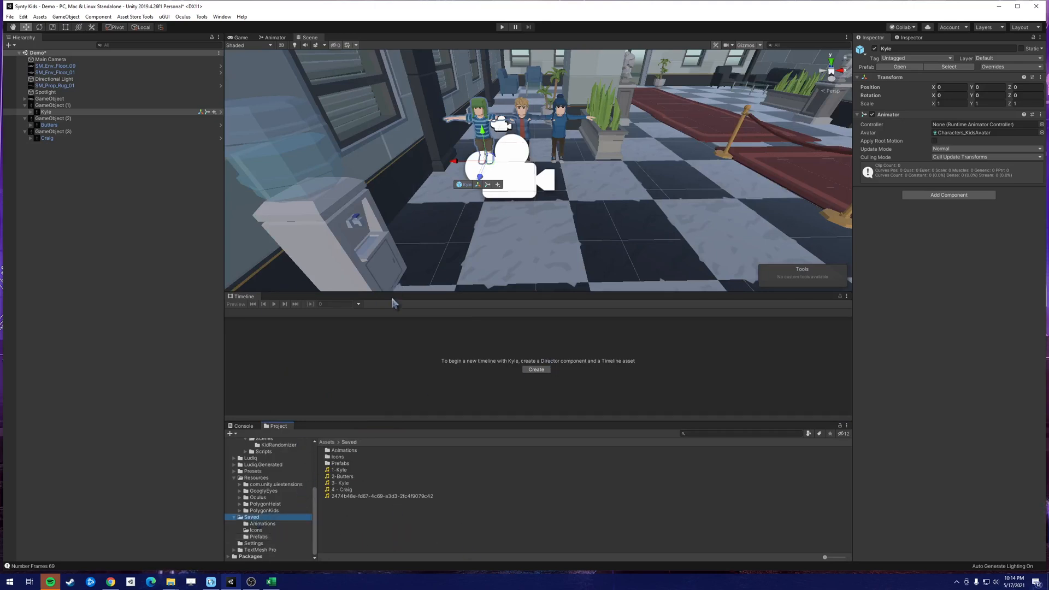
{"action": "left_click_drag", "start_coordinate": [398, 293], "coordinate": [400, 281]}
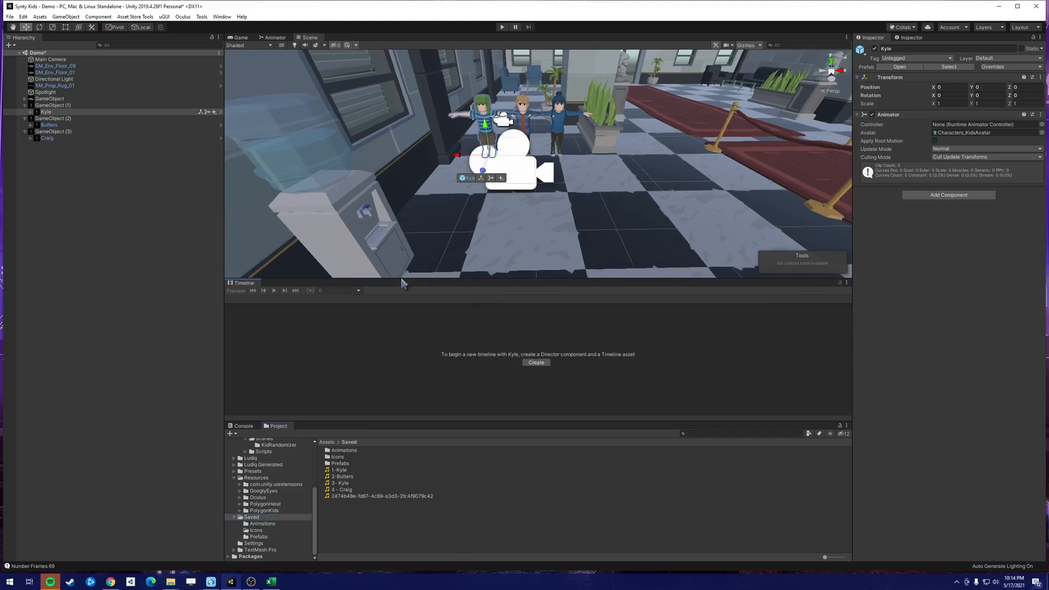
{"action": "left_click", "coordinate": [538, 364]}
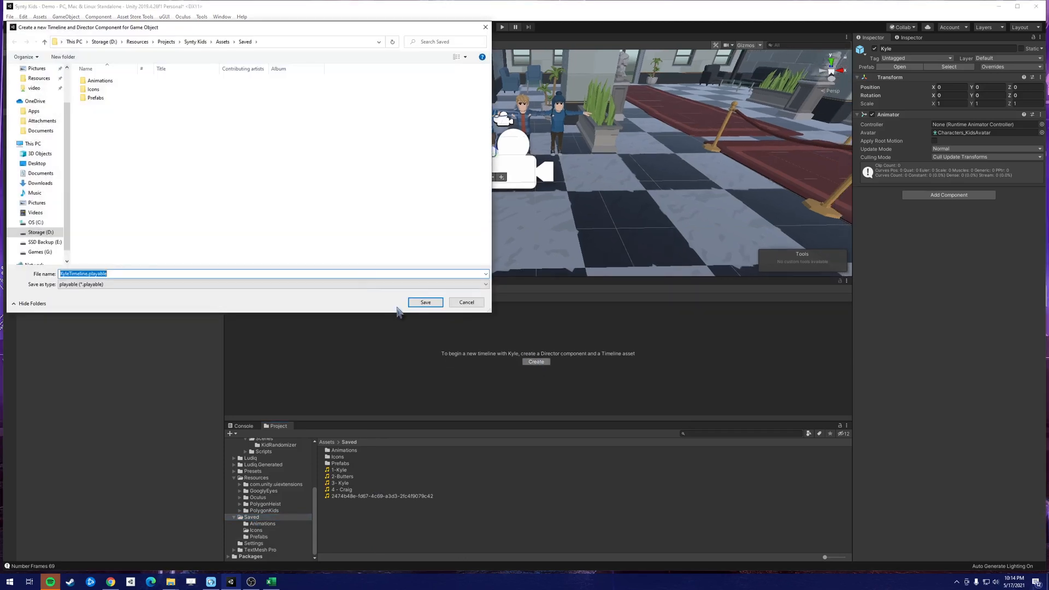
{"action": "left_click", "coordinate": [425, 302]}
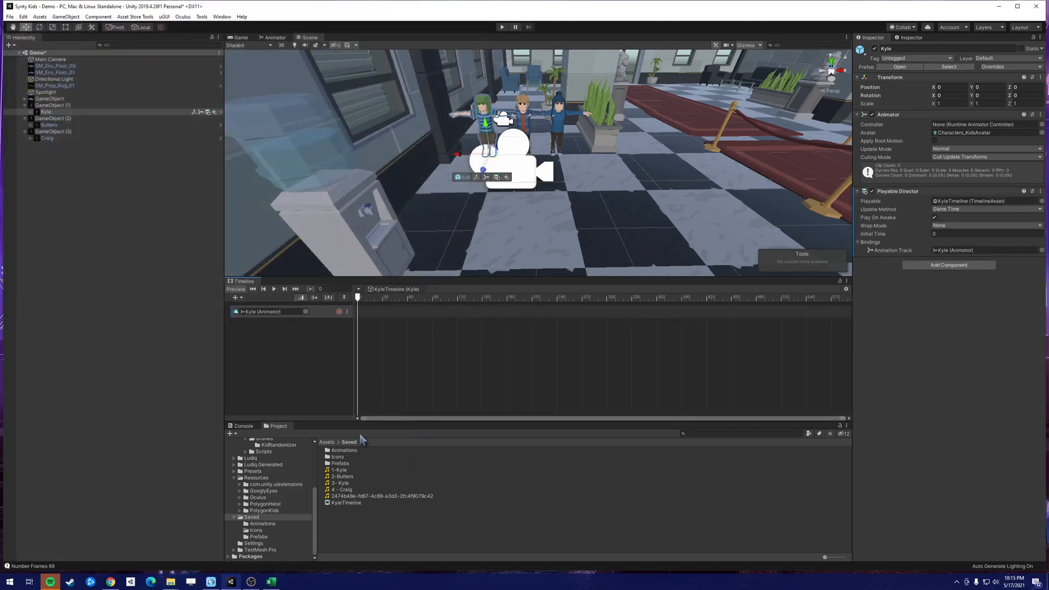
Place audio clips 1-Kyle at frame 0 and 3- Kyle at frame 361, and line up animations Line 1 and Line 3 with them on Kyle's track.
{"action": "left_click_drag", "start_coordinate": [343, 471], "coordinate": [358, 327]}
{"action": "left_click_drag", "start_coordinate": [347, 483], "coordinate": [671, 328]}
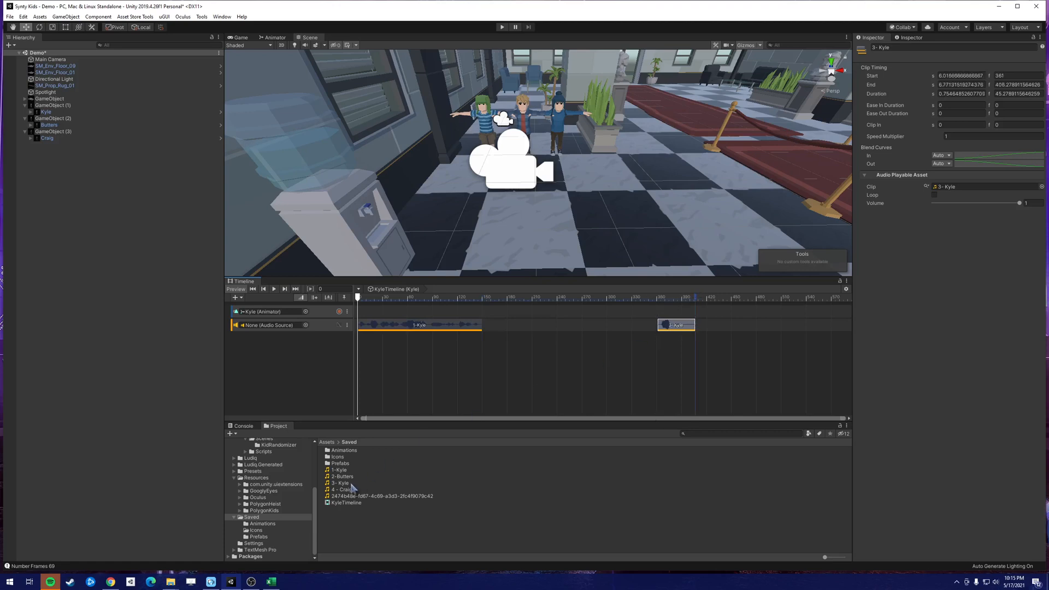
{"action": "left_click", "coordinate": [348, 451]}
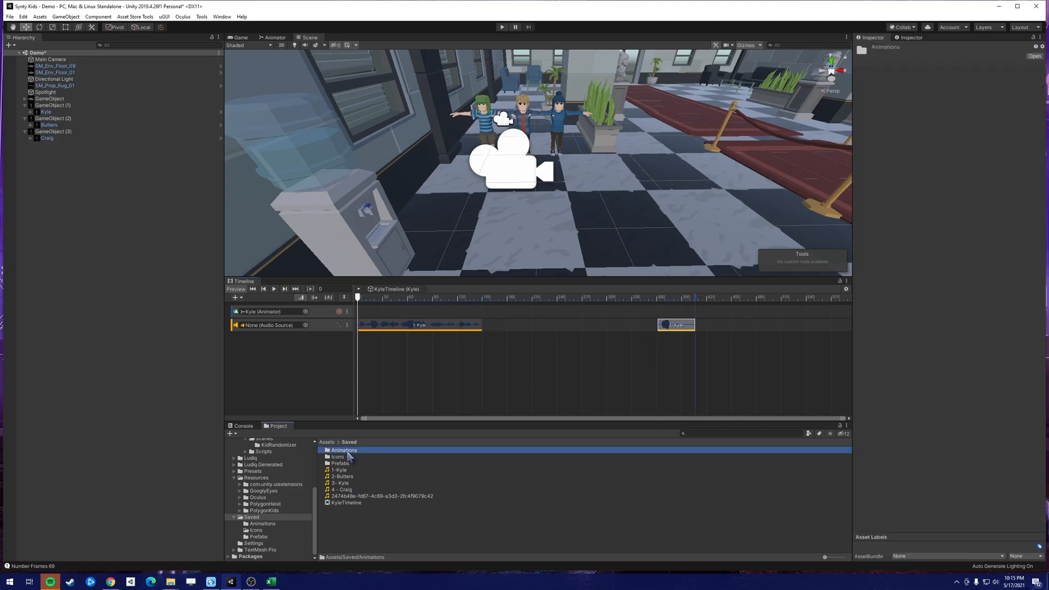
{"action": "double_click", "coordinate": [347, 451]}
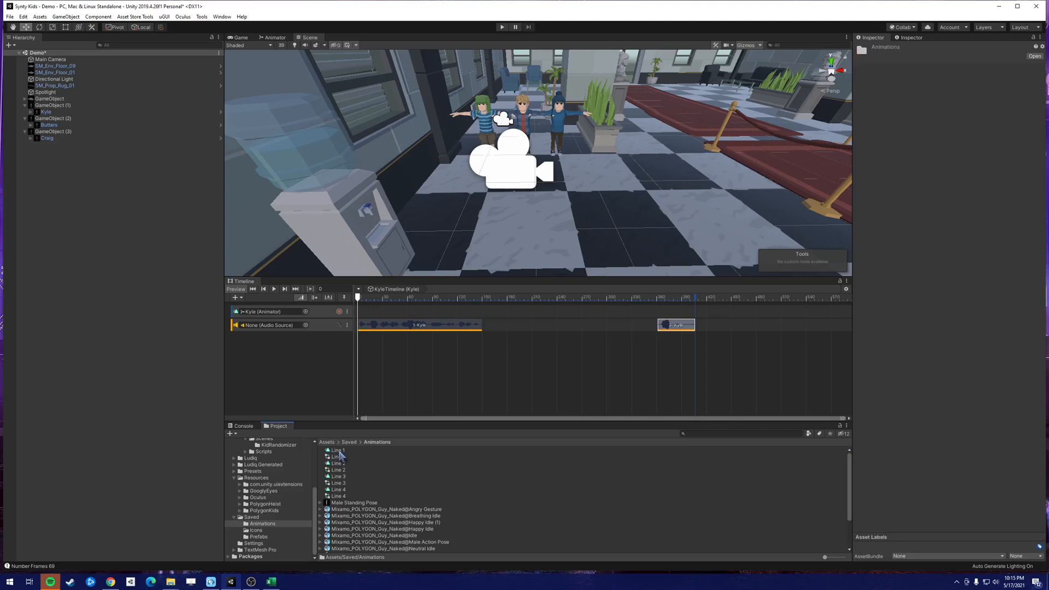
{"action": "left_click_drag", "start_coordinate": [340, 456], "coordinate": [359, 313]}
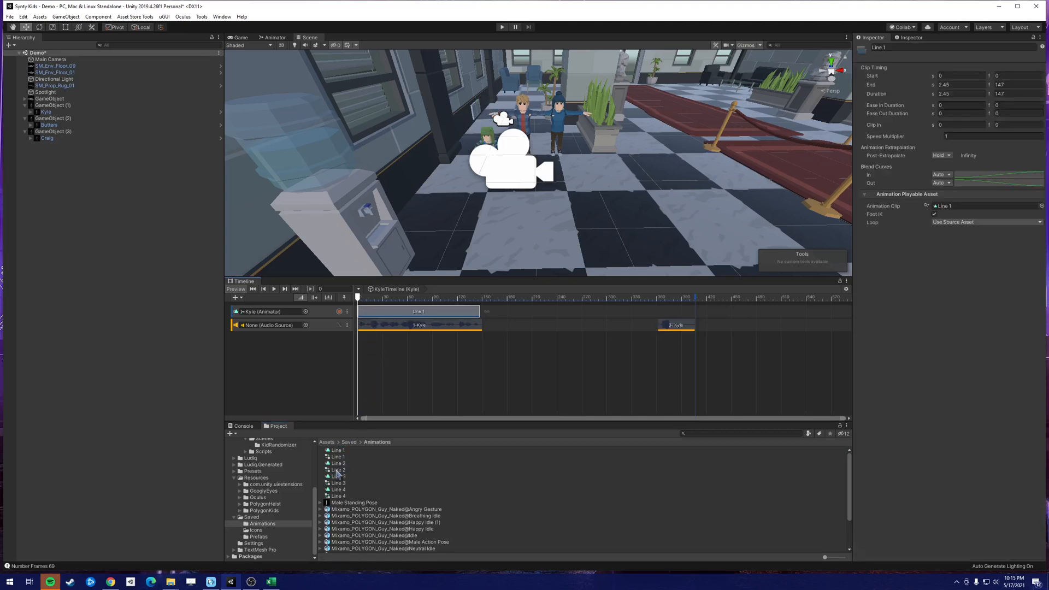
{"action": "left_click_drag", "start_coordinate": [338, 480], "coordinate": [694, 311]}
{"action": "left_click", "coordinate": [690, 316]}
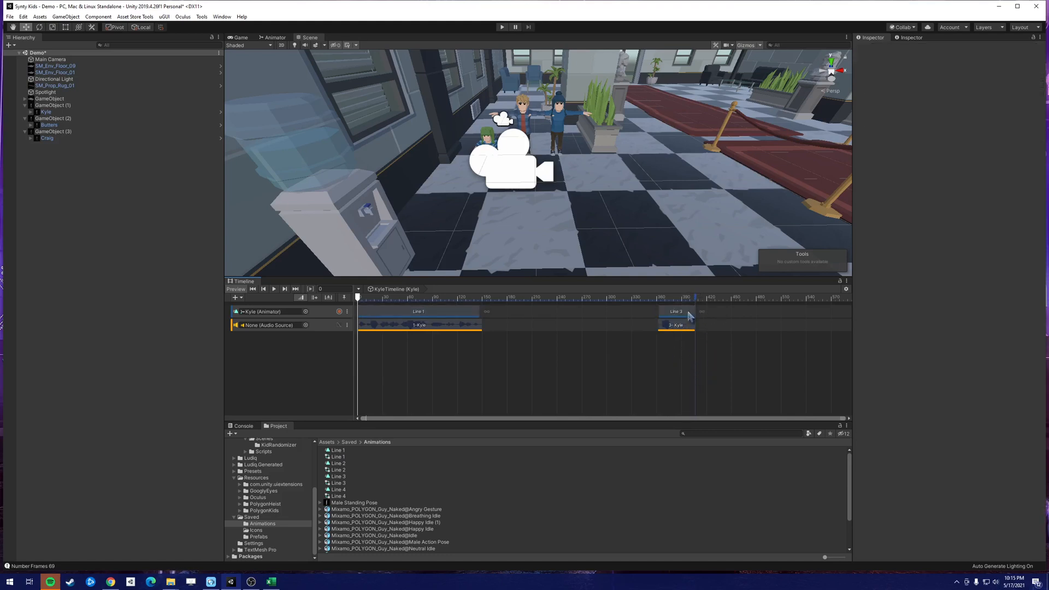
{"action": "key", "text": "ctrl+z"}
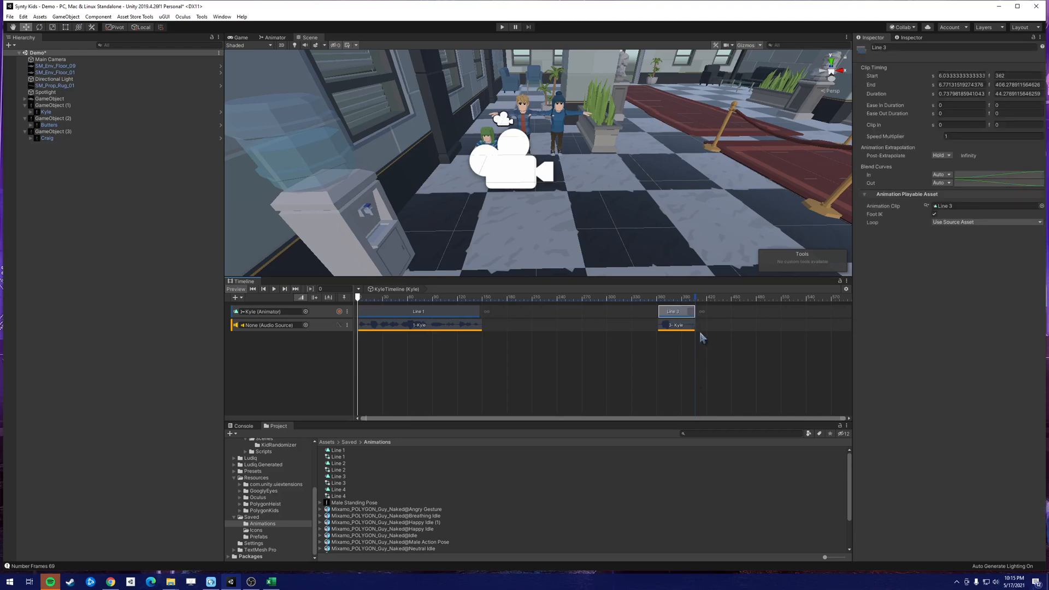
{"action": "left_click", "coordinate": [685, 361]}
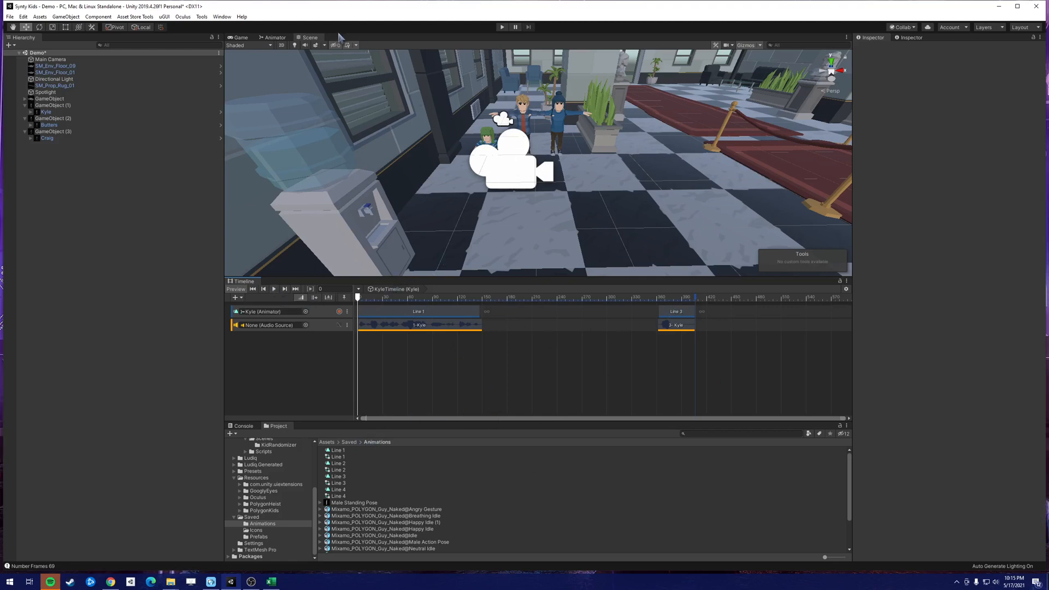
Switch to the Game view and add a second animation track to KyleTimeline, bound to Kyle's Animator.
{"action": "left_click", "coordinate": [249, 37]}
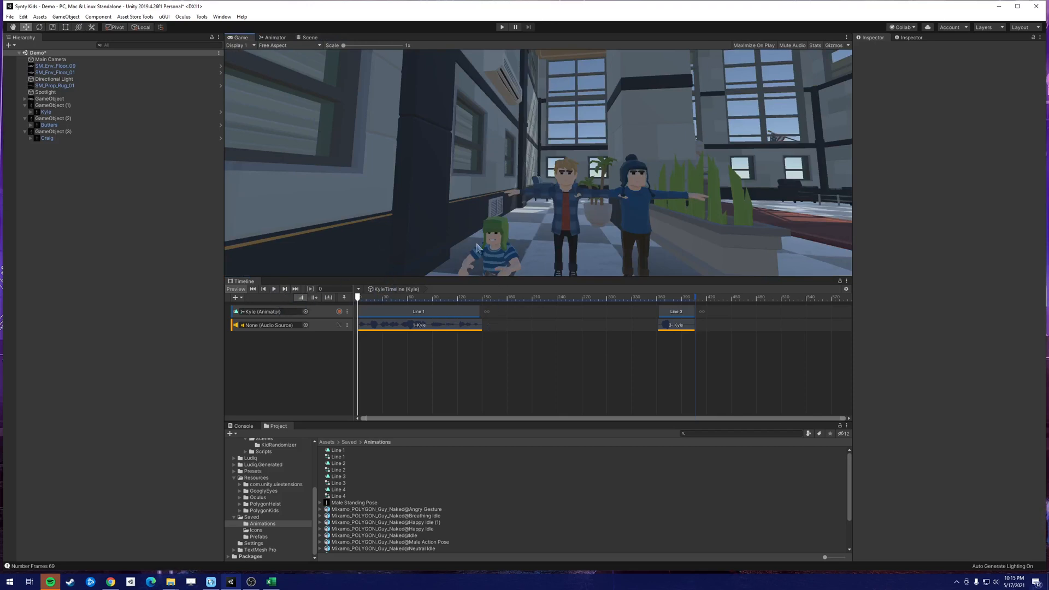
{"action": "left_click", "coordinate": [236, 297]}
{"action": "left_click", "coordinate": [263, 328]}
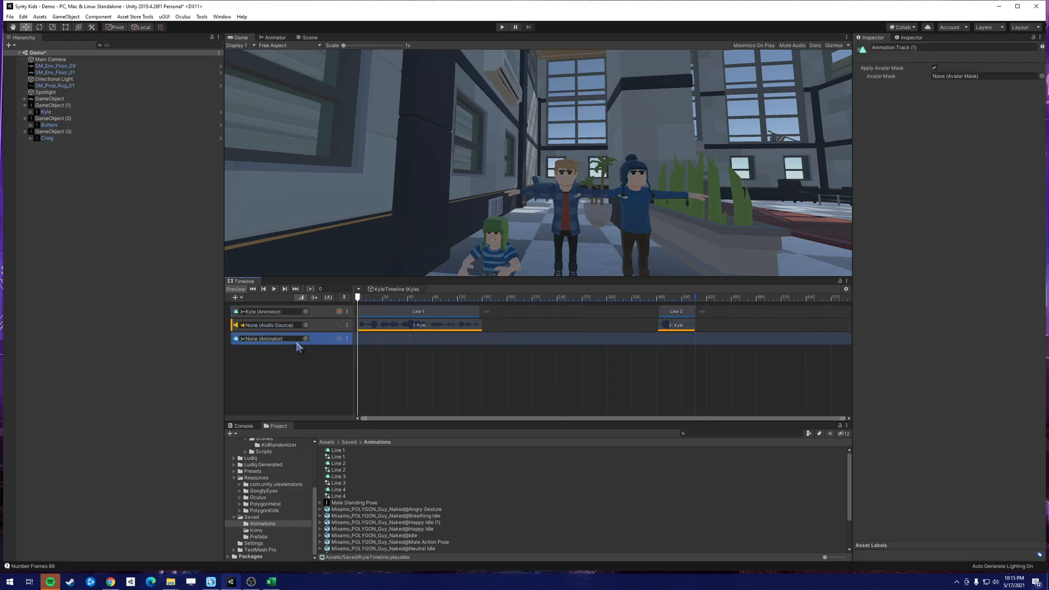
{"action": "left_click", "coordinate": [305, 338]}
{"action": "double_click", "coordinate": [875, 244]}
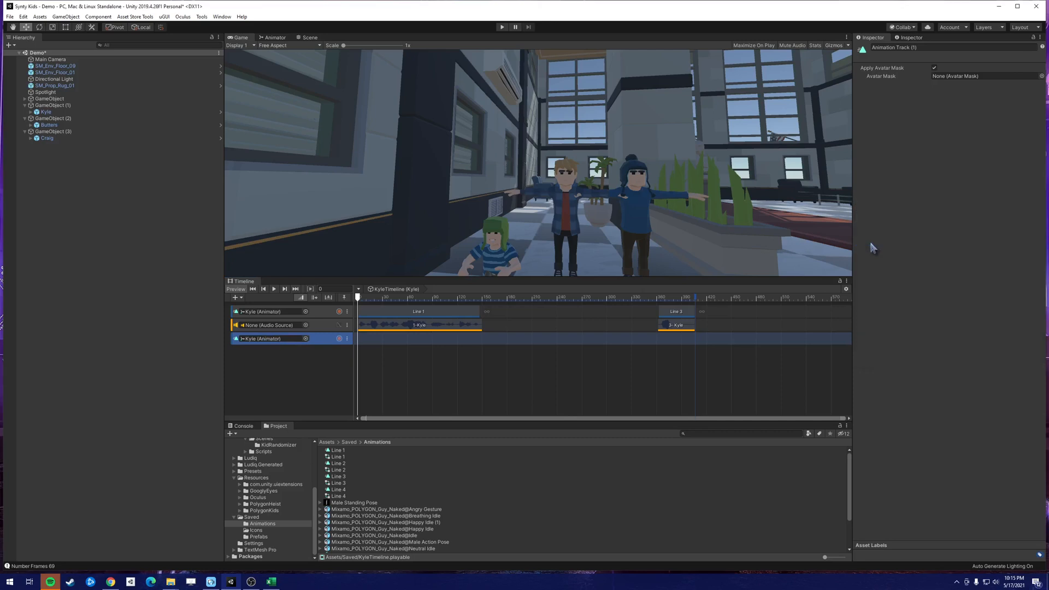
Add the Talking (1) clip from SK_Character_Samurai_Warrior_01@Talking (1) to Kyle's second animation track, starting at frame 0.
{"action": "scroll", "coordinate": [348, 522], "scroll_direction": "down", "scroll_amount": 2}
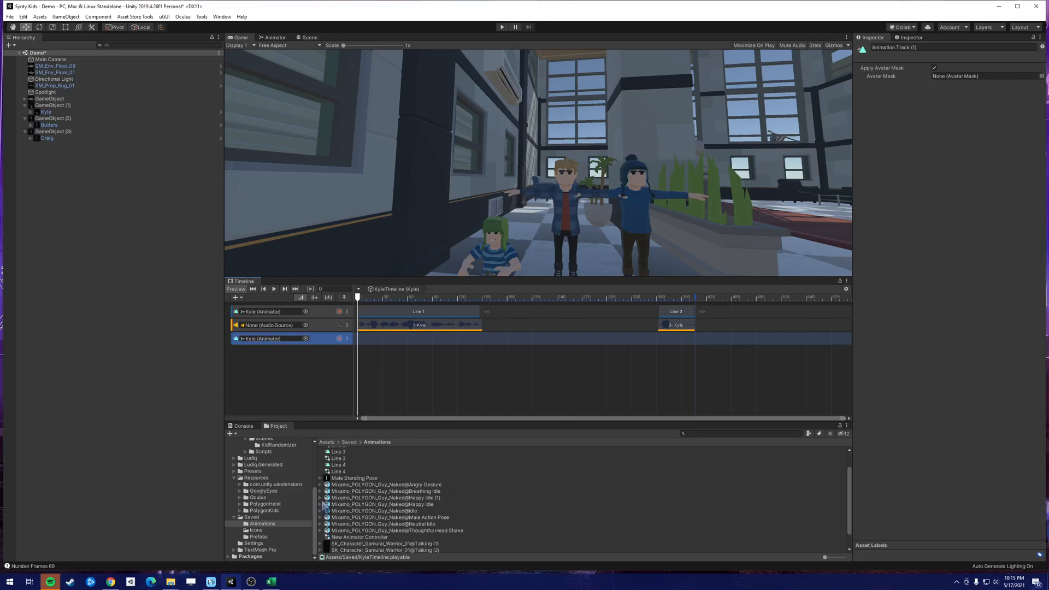
{"action": "scroll", "coordinate": [326, 514], "scroll_direction": "down", "scroll_amount": 2}
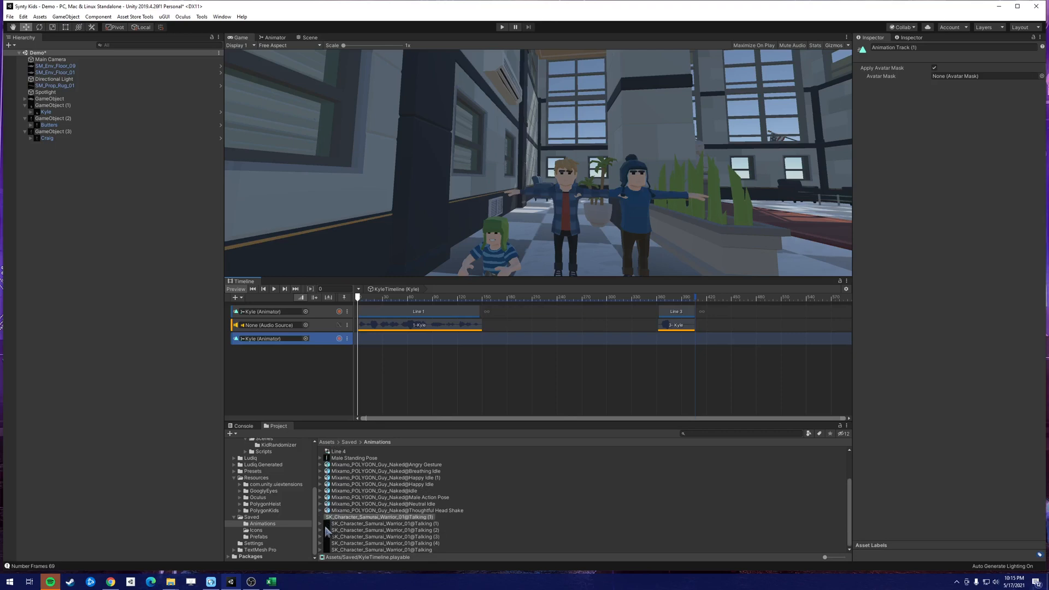
{"action": "left_click", "coordinate": [321, 523]}
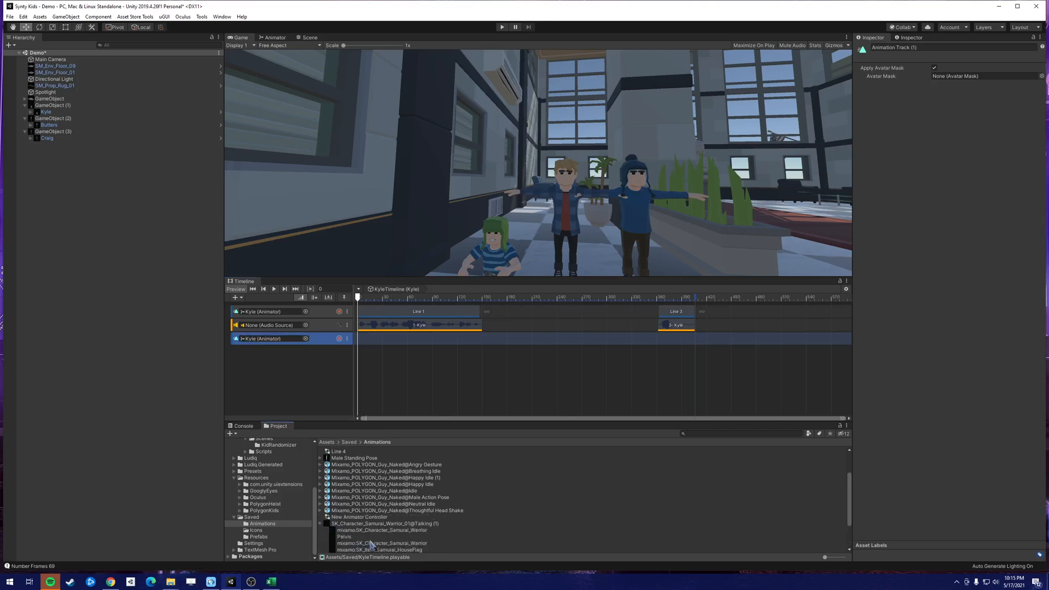
{"action": "left_click", "coordinate": [358, 524]}
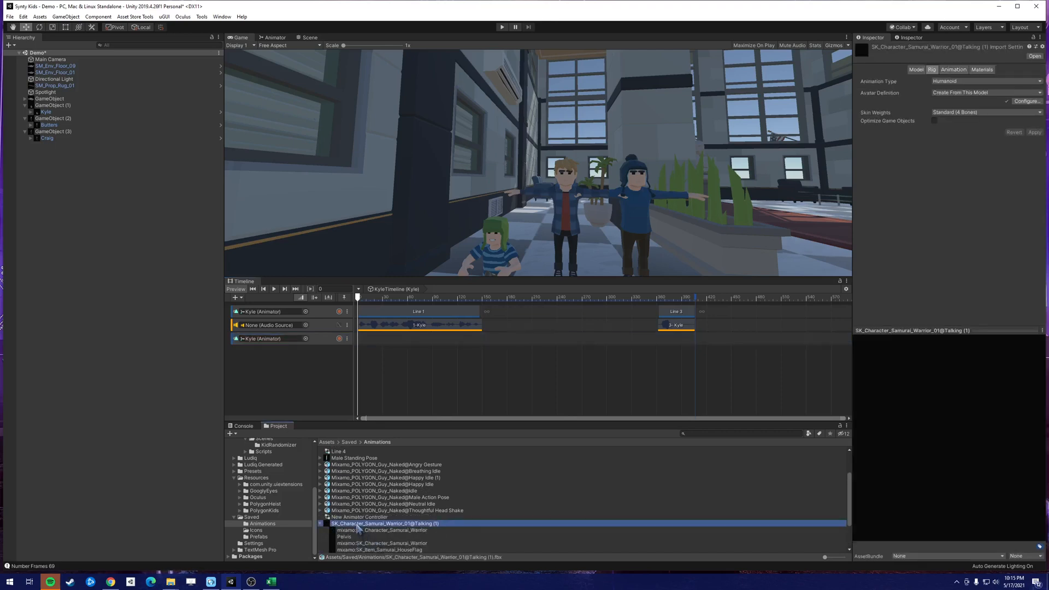
{"action": "scroll", "coordinate": [360, 527], "scroll_direction": "down", "scroll_amount": 3}
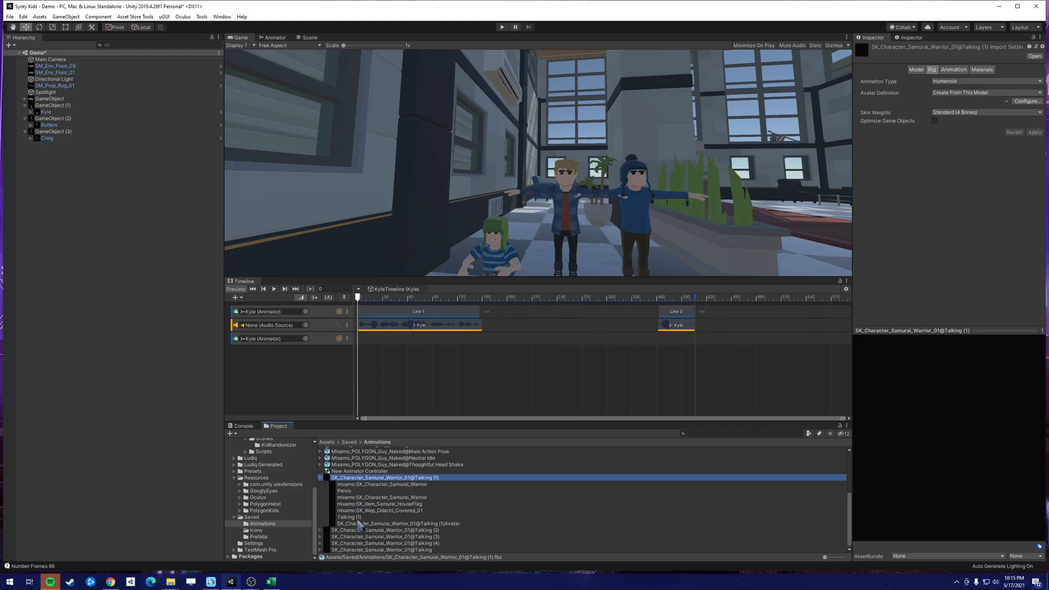
{"action": "left_click", "coordinate": [354, 517]}
{"action": "left_click", "coordinate": [358, 510]}
{"action": "left_click", "coordinate": [354, 517]}
{"action": "left_click_drag", "start_coordinate": [354, 518], "coordinate": [365, 342]}
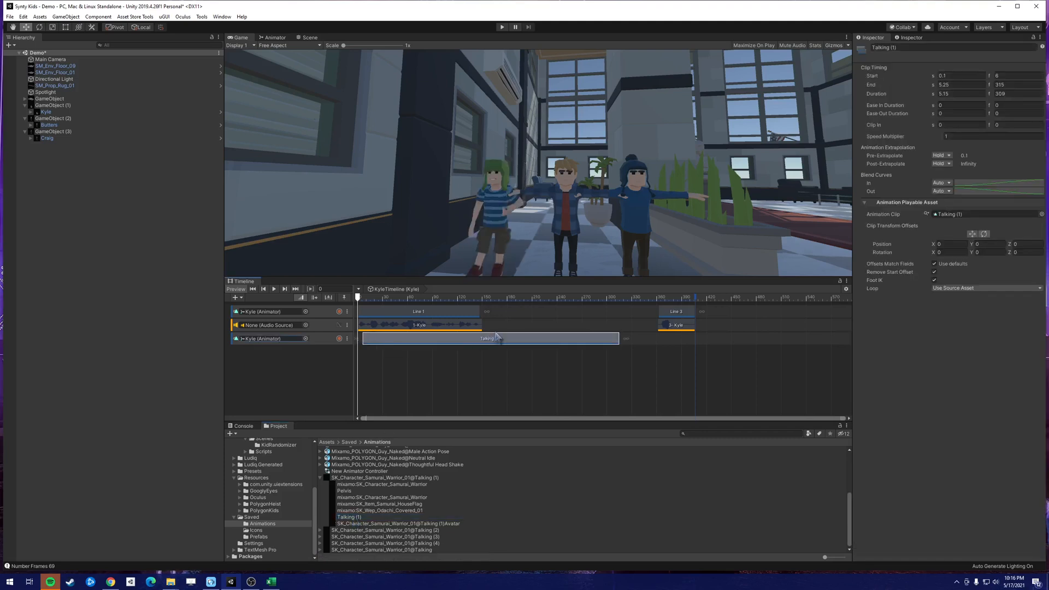
{"action": "left_click_drag", "start_coordinate": [502, 340], "coordinate": [496, 340]}
Add the Idle clip from Mixamo_POLYGON_Guy_Naked@Idle after Talking (1), starting at frame 308, and play back the timeline.
{"action": "scroll", "coordinate": [388, 481], "scroll_direction": "up", "scroll_amount": 2}
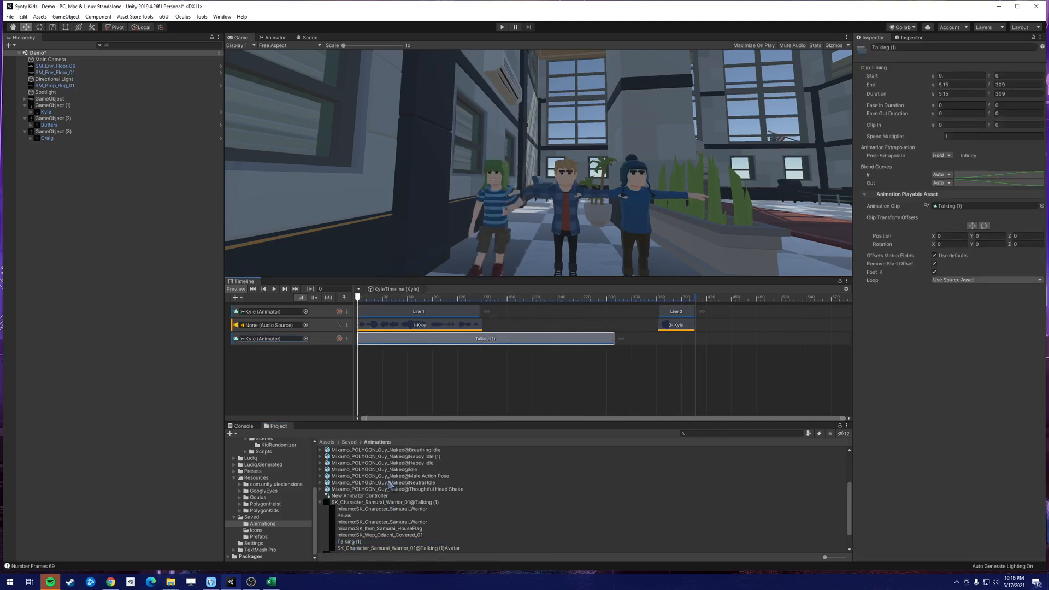
{"action": "scroll", "coordinate": [355, 477], "scroll_direction": "up", "scroll_amount": 2}
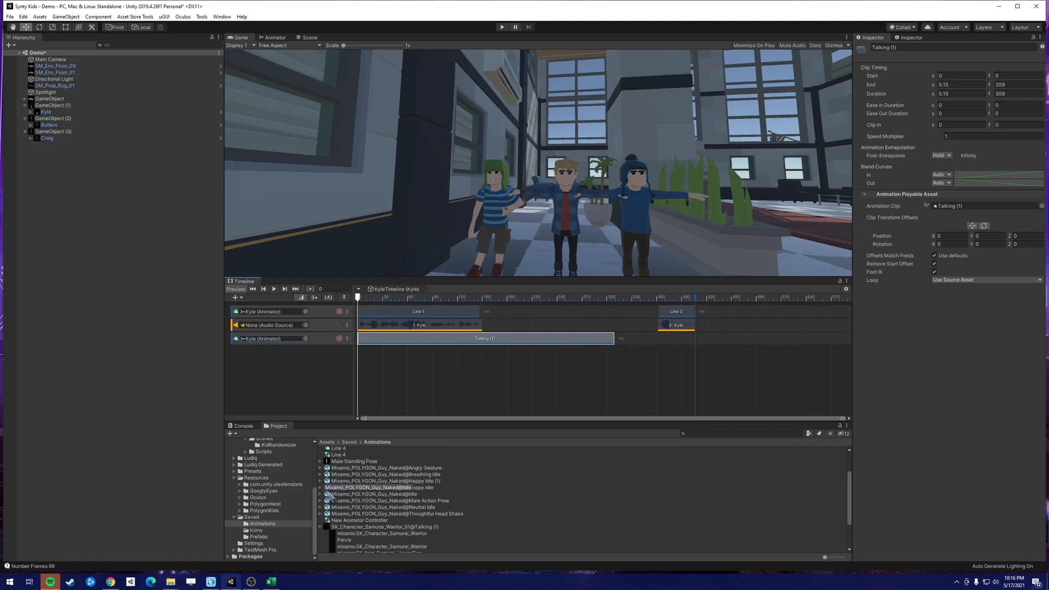
{"action": "left_click", "coordinate": [321, 494]}
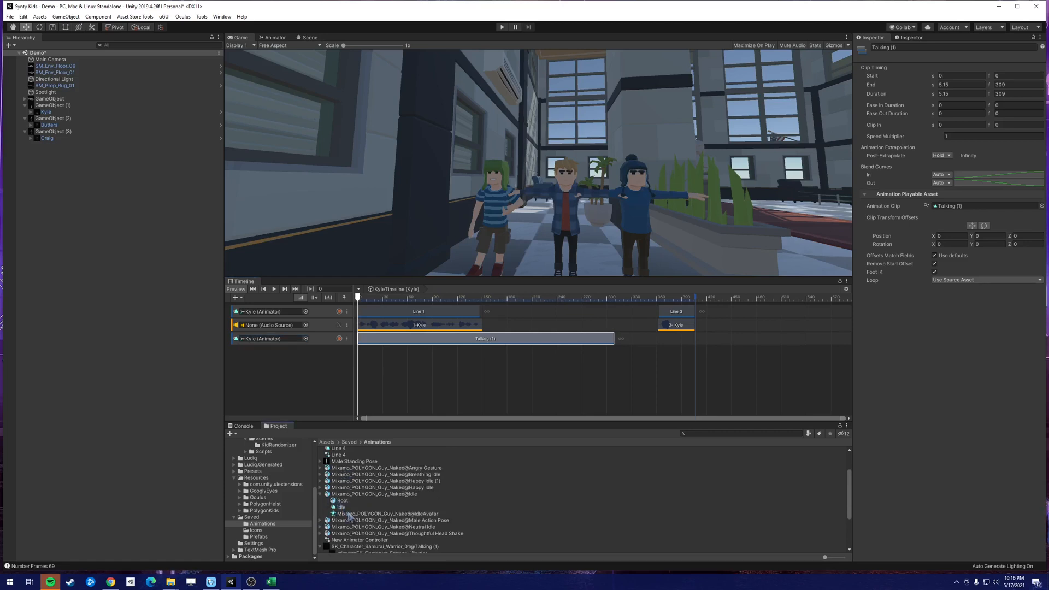
{"action": "left_click_drag", "start_coordinate": [341, 509], "coordinate": [615, 341]}
{"action": "scroll", "coordinate": [525, 366], "scroll_direction": "down", "scroll_amount": 3}
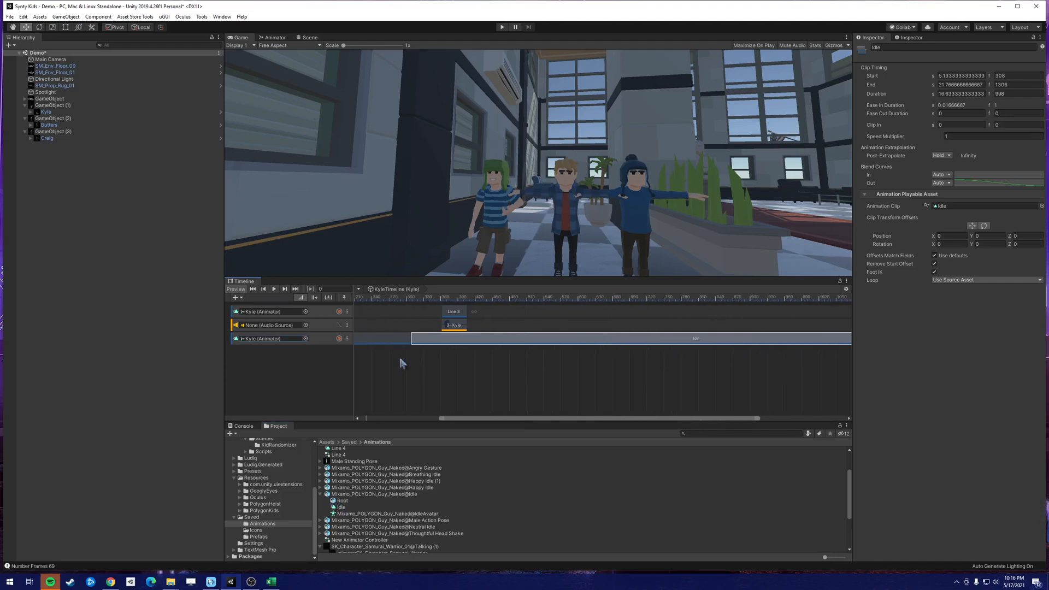
{"action": "left_click_drag", "start_coordinate": [485, 420], "coordinate": [381, 417]}
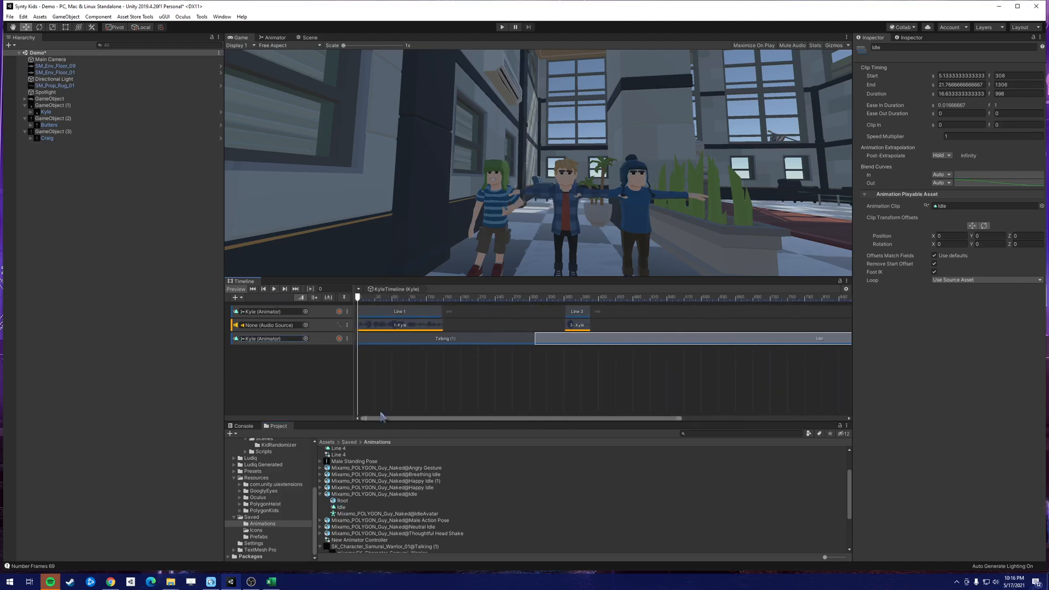
{"action": "left_click", "coordinate": [278, 291]}
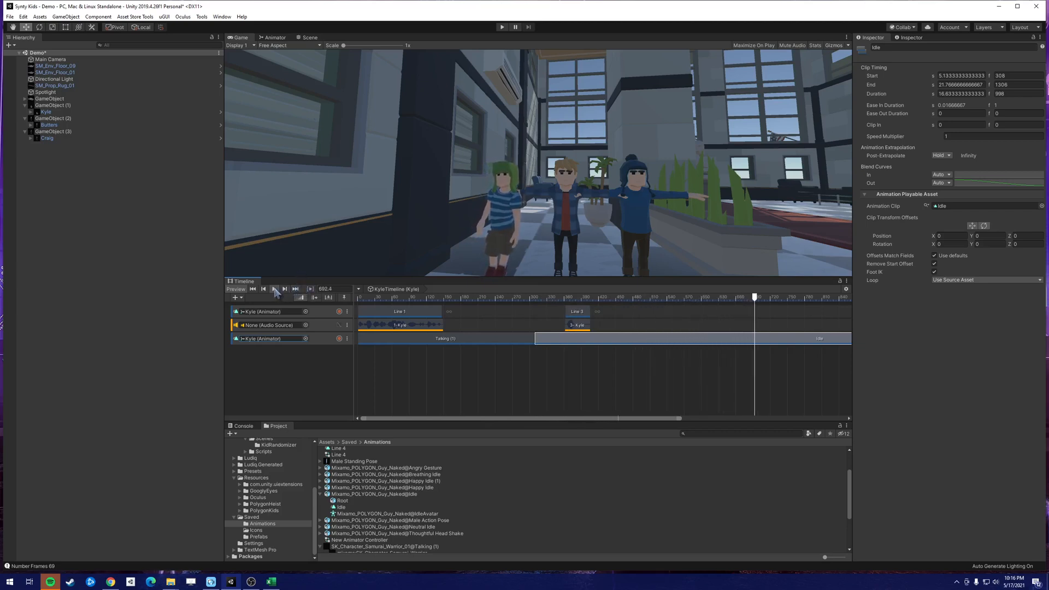
Stop Kyle's timeline playback and create a timeline for Butters, saved as ButtersTimeline.playable in the Saved folder.
{"action": "left_click", "coordinate": [275, 291]}
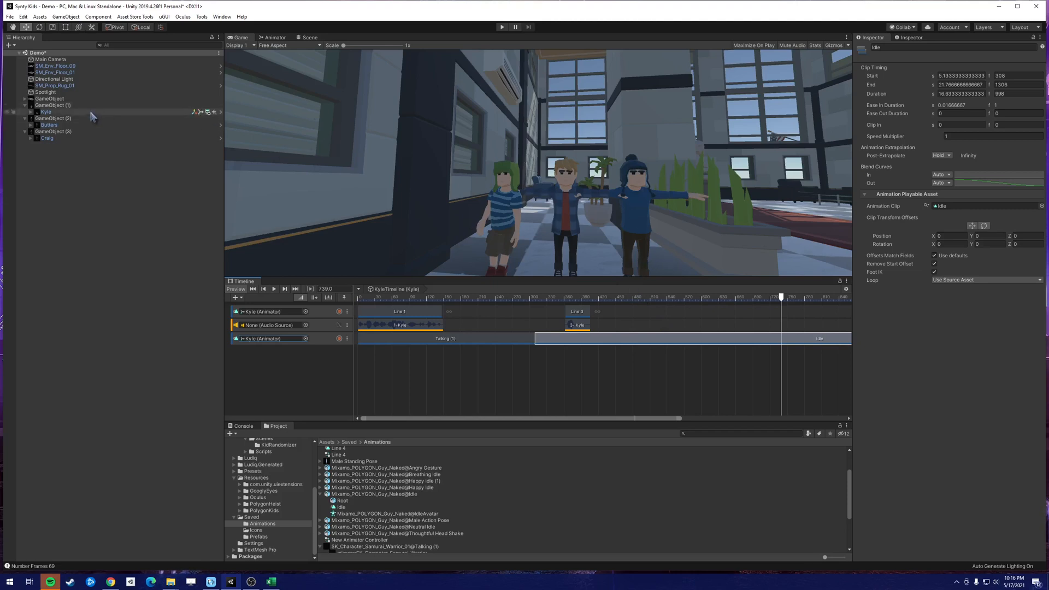
{"action": "left_click", "coordinate": [82, 125]}
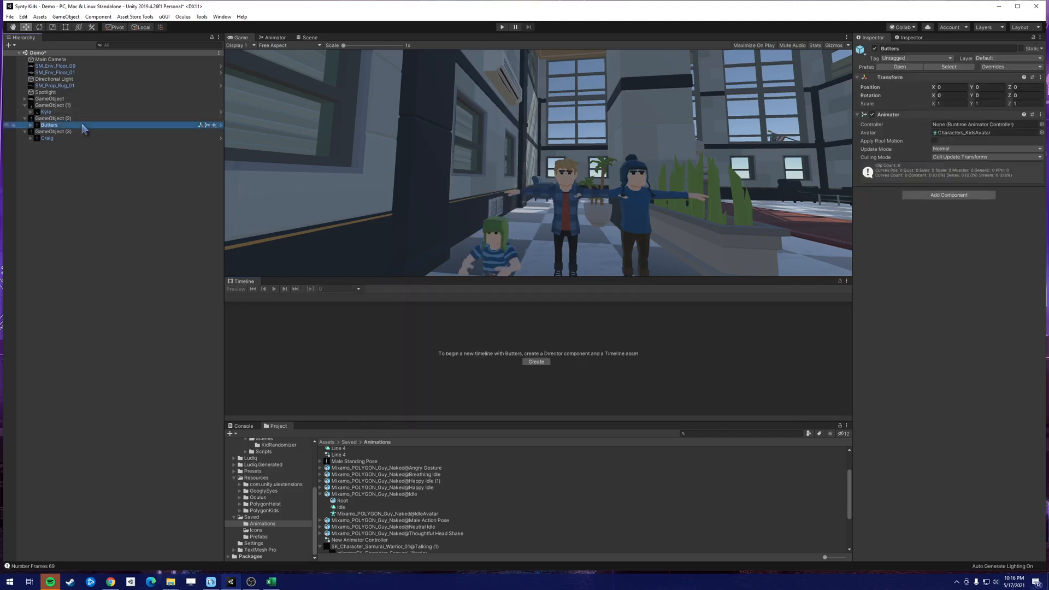
{"action": "left_click", "coordinate": [536, 362]}
{"action": "left_click", "coordinate": [222, 44]}
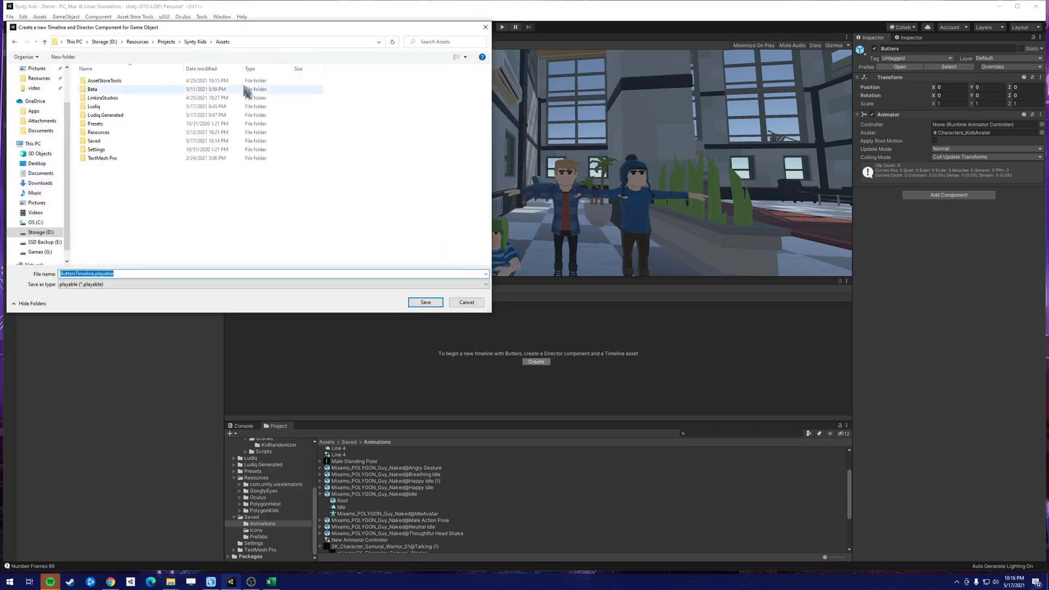
{"action": "double_click", "coordinate": [129, 144]}
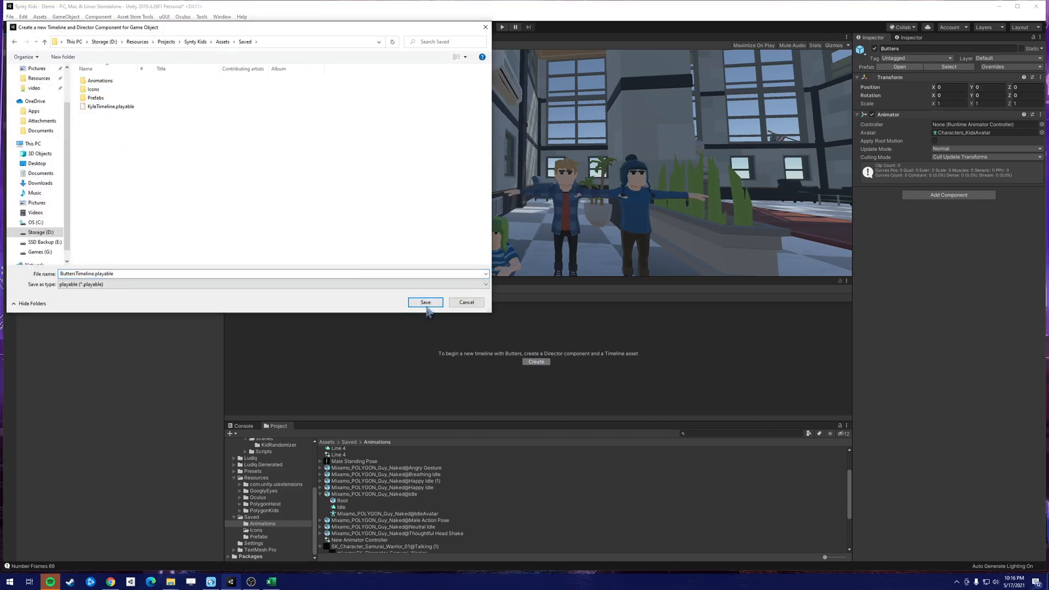
{"action": "left_click", "coordinate": [426, 303]}
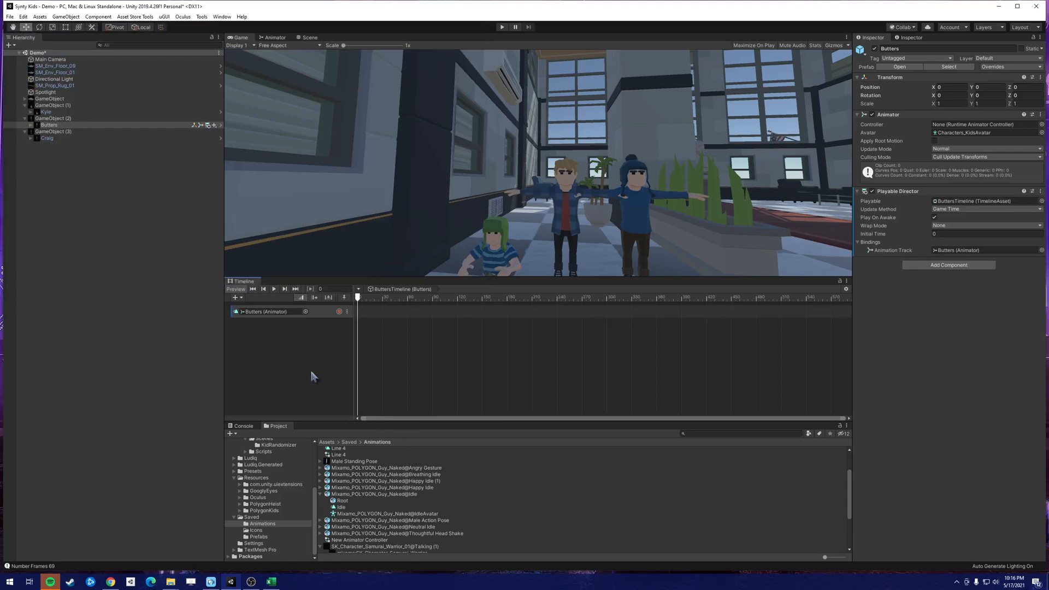
Add the Line 2 animation to Butters' track and the 2-Butters audio clip on a new audio track, both starting at frame 0.
{"action": "scroll", "coordinate": [345, 469], "scroll_direction": "up", "scroll_amount": 3}
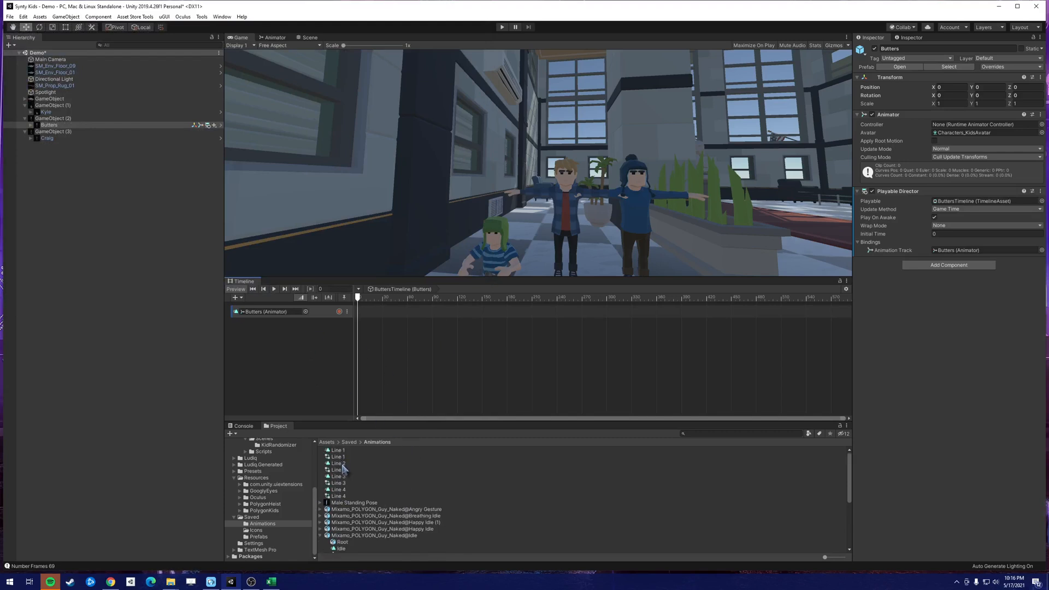
{"action": "left_click_drag", "start_coordinate": [341, 464], "coordinate": [373, 381]}
{"action": "left_click_drag", "start_coordinate": [444, 316], "coordinate": [382, 321]}
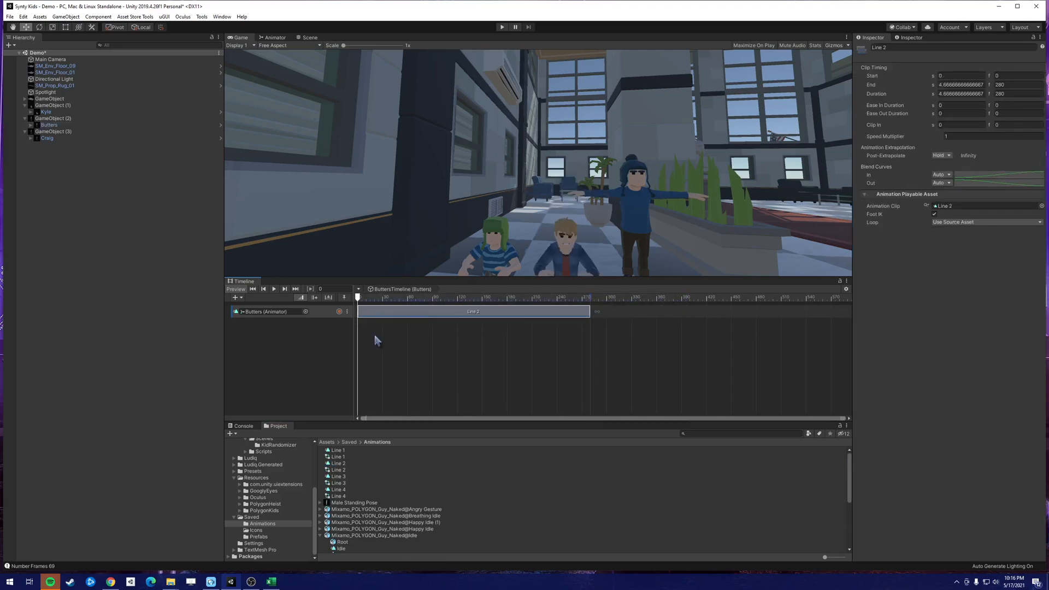
{"action": "left_click", "coordinate": [252, 517]}
{"action": "left_click_drag", "start_coordinate": [342, 476], "coordinate": [360, 326]}
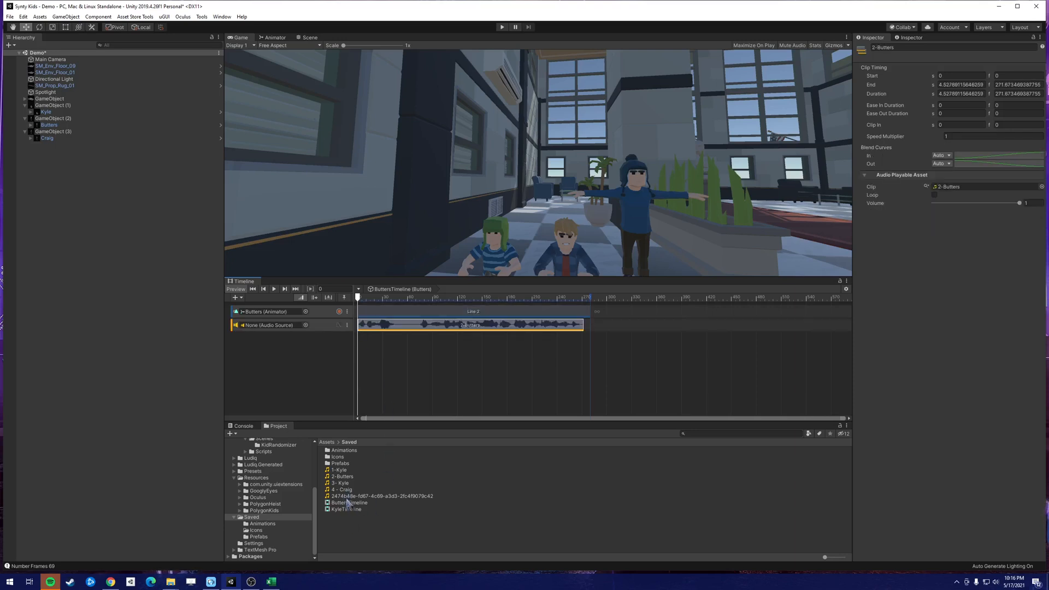
Add Happy Idle (1) at frame 0 on a new animation track in ButtersTimeline, followed by Happy Idle starting at frame 118.
{"action": "double_click", "coordinate": [339, 451]}
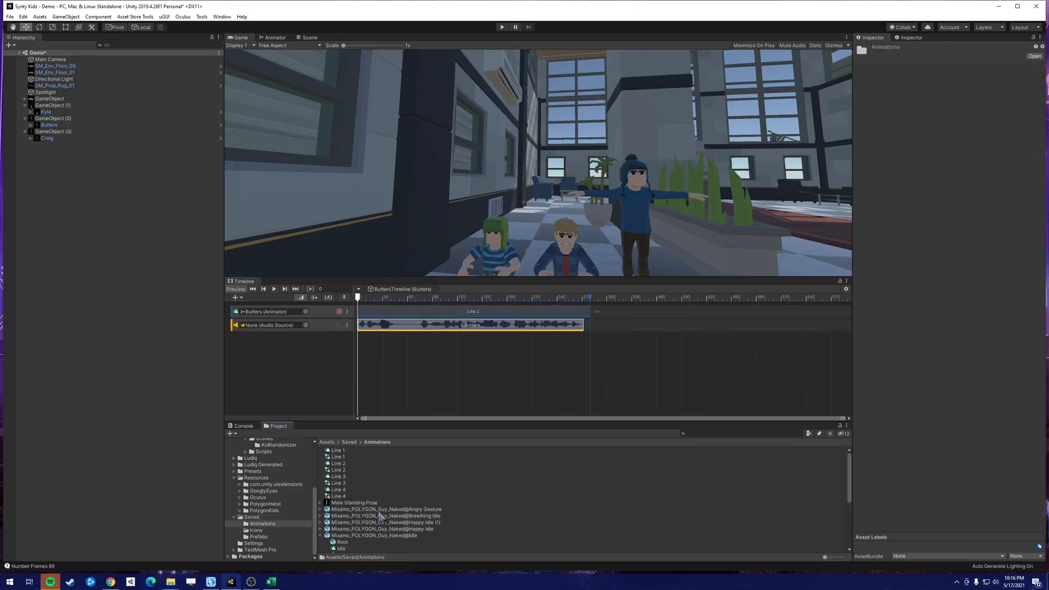
{"action": "left_click", "coordinate": [321, 523]}
{"action": "left_click_drag", "start_coordinate": [350, 535], "coordinate": [359, 339]}
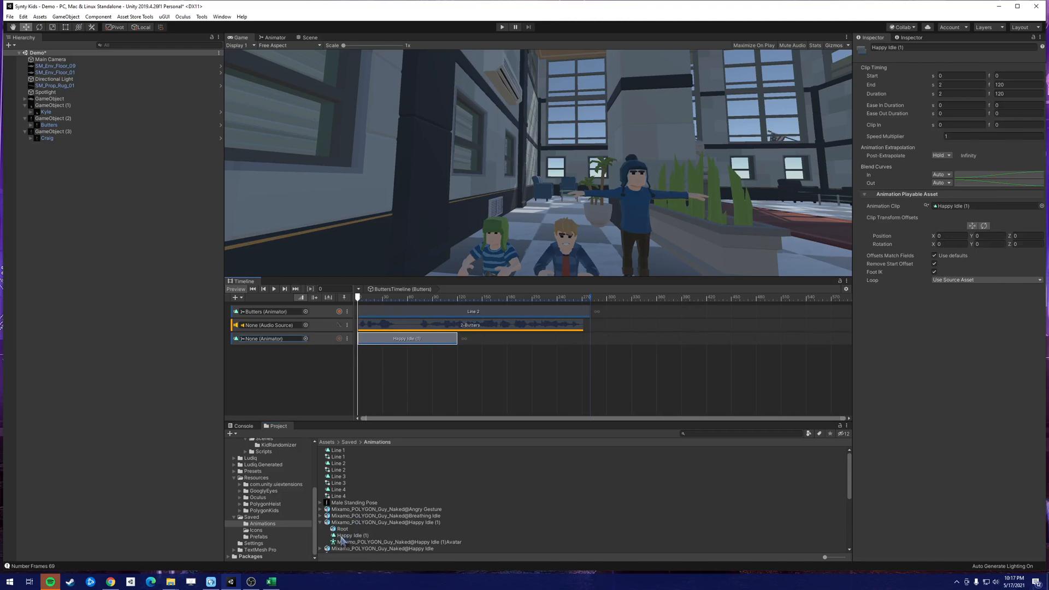
{"action": "scroll", "coordinate": [342, 538], "scroll_direction": "down", "scroll_amount": 2}
{"action": "left_click", "coordinate": [321, 531]}
{"action": "left_click", "coordinate": [320, 524]}
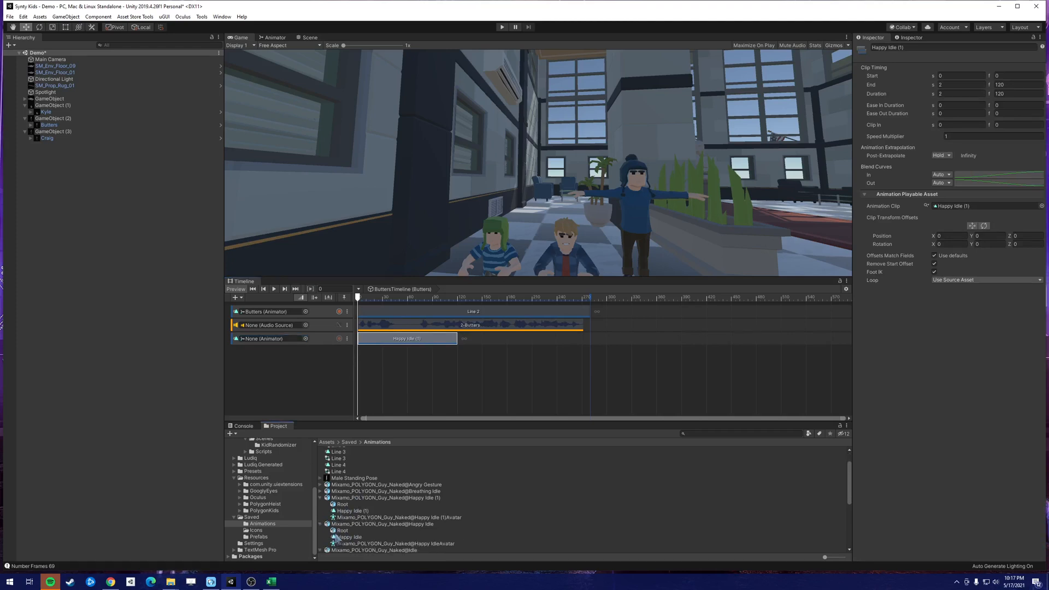
{"action": "left_click_drag", "start_coordinate": [341, 538], "coordinate": [457, 339]}
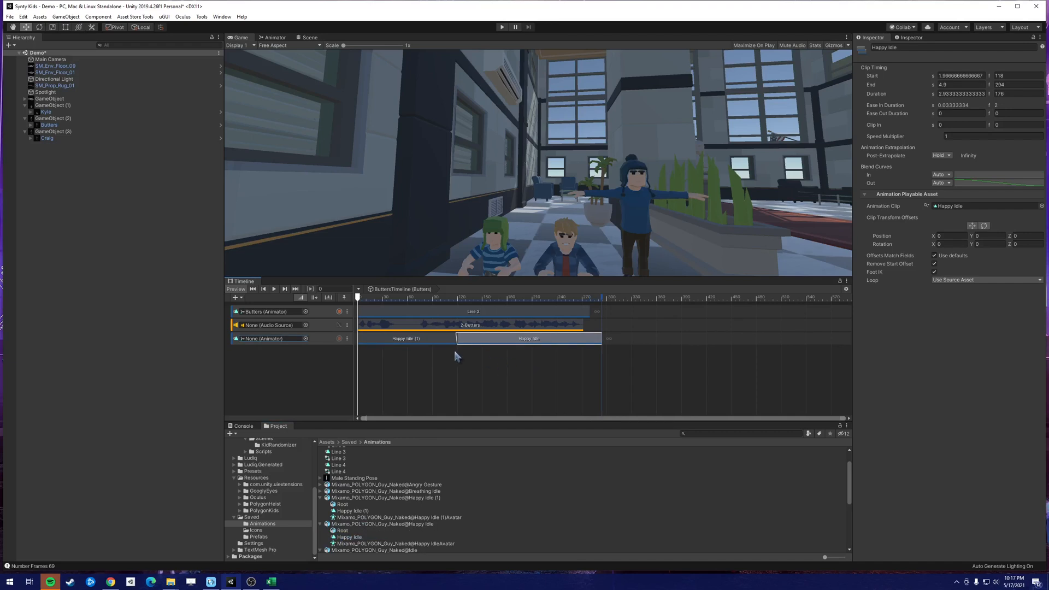
Bind the track holding the Happy Idle clips to Butters' Animator, then run the scene in Play mode and stop it.
{"action": "scroll", "coordinate": [464, 356], "scroll_direction": "down", "scroll_amount": 1}
{"action": "scroll", "coordinate": [466, 355], "scroll_direction": "up", "scroll_amount": 1}
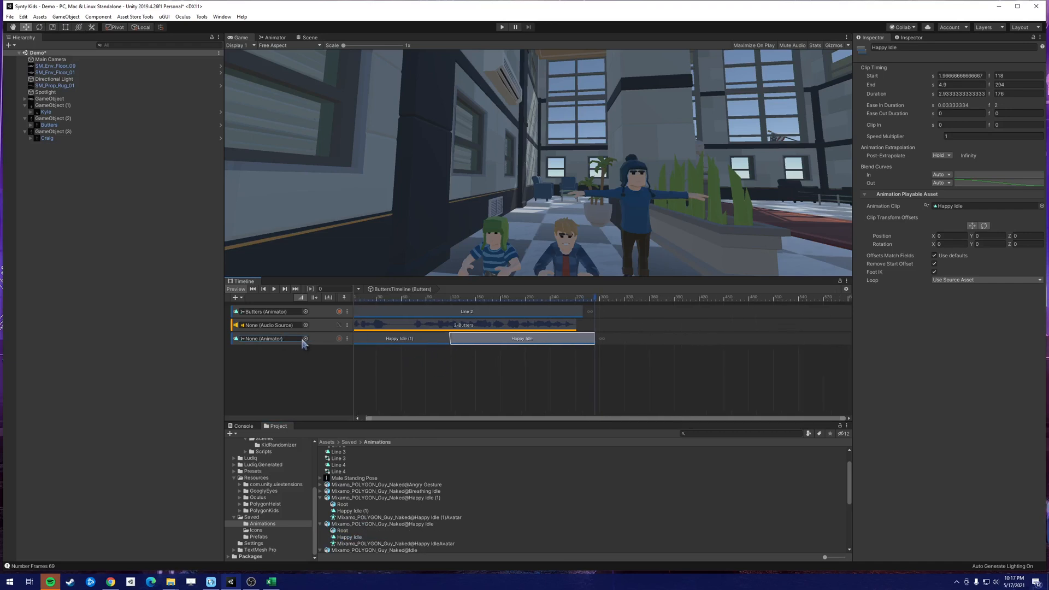
{"action": "left_click", "coordinate": [306, 339]}
{"action": "double_click", "coordinate": [879, 232]}
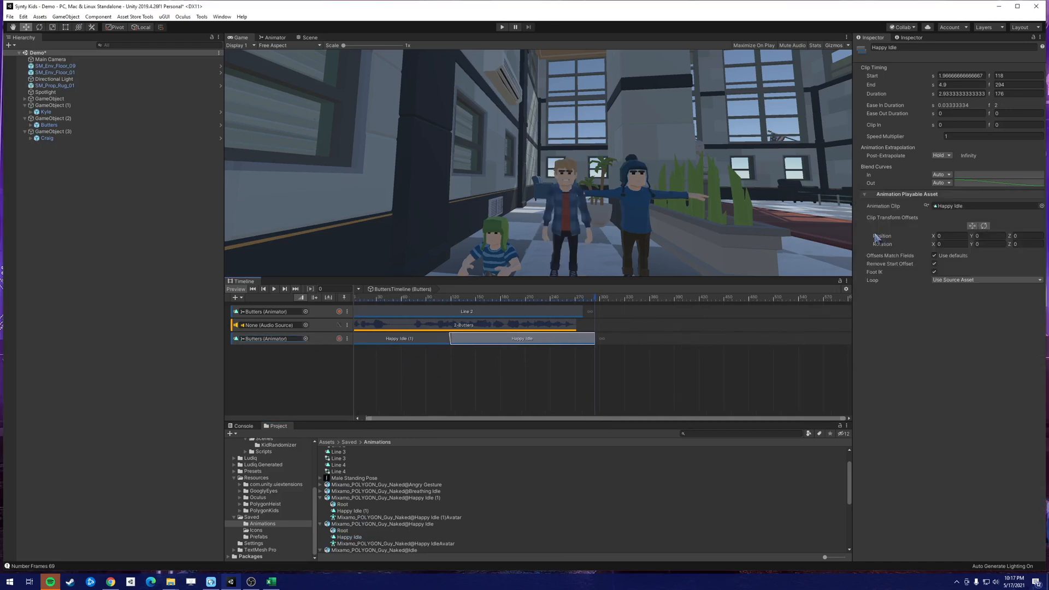
{"action": "left_click", "coordinate": [502, 27]}
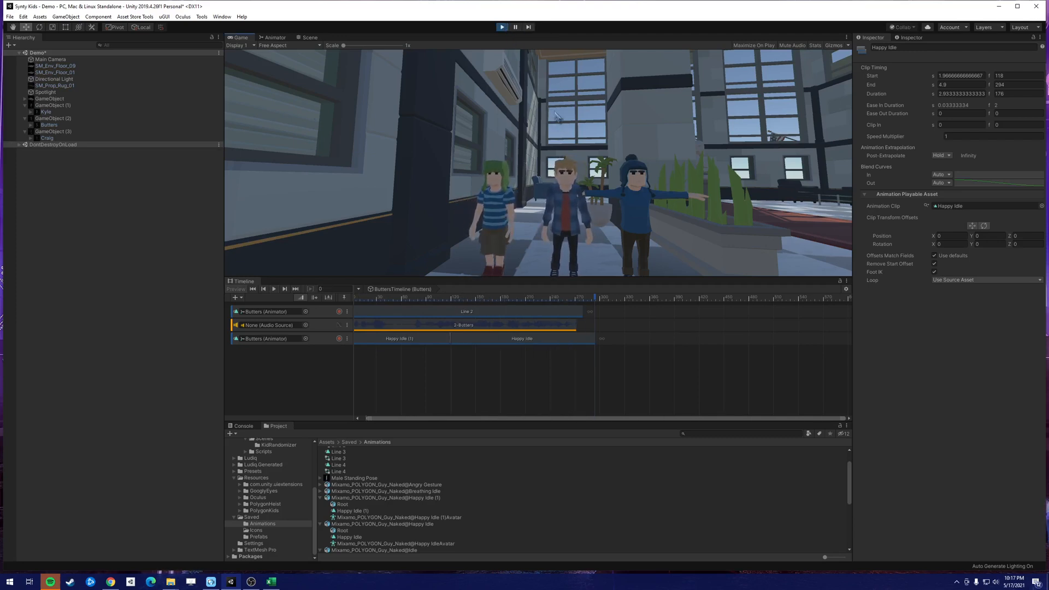
{"action": "left_click", "coordinate": [502, 27]}
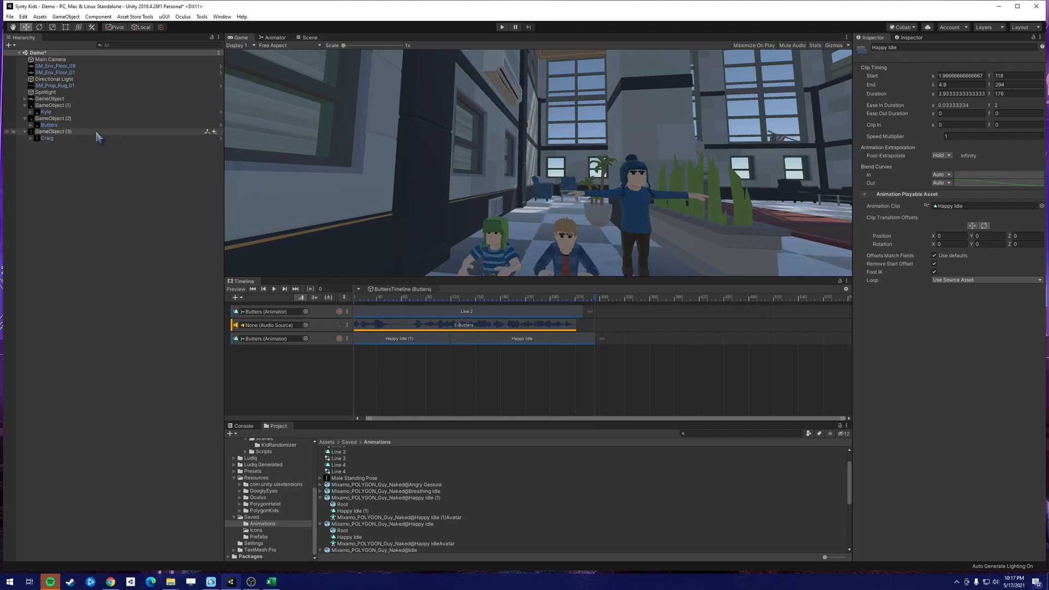
Check the timing in Kyle's timeline, then shift all four Butters clips together so they start at frame 180.
{"action": "left_click", "coordinate": [45, 112]}
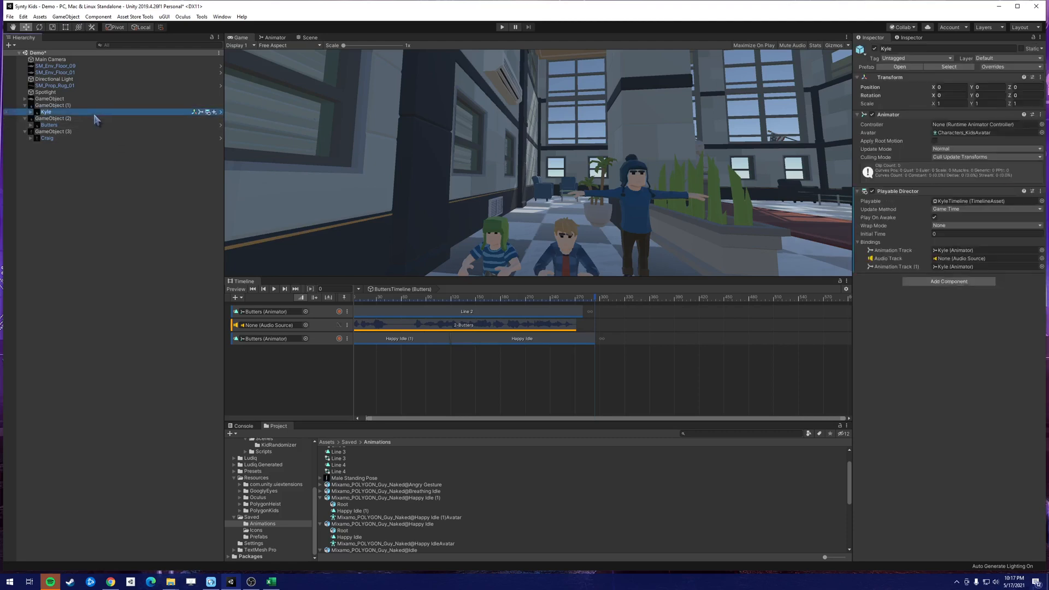
{"action": "scroll", "coordinate": [440, 320], "scroll_direction": "down", "scroll_amount": 2}
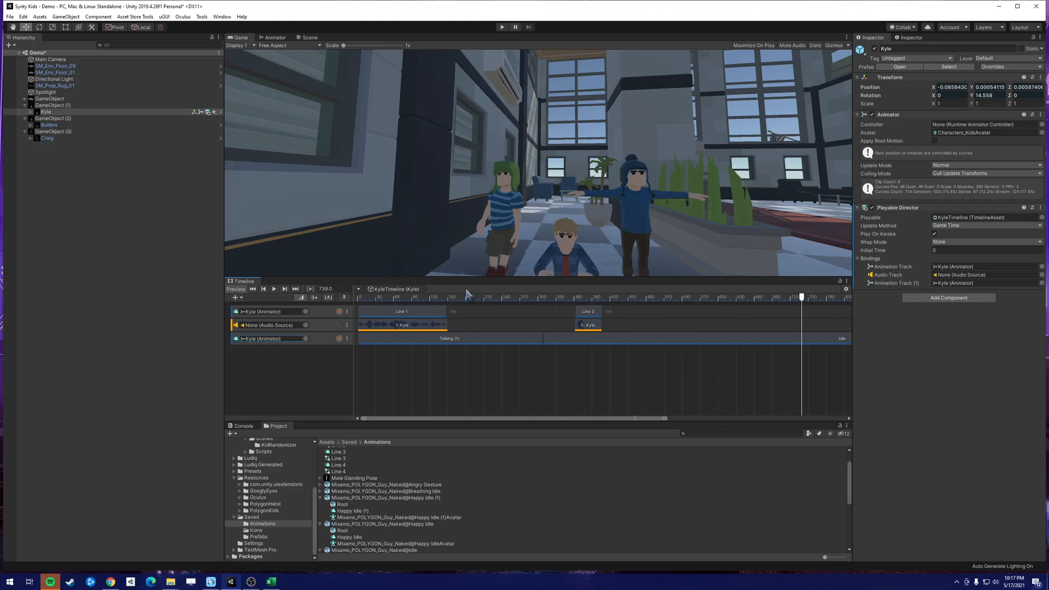
{"action": "left_click", "coordinate": [88, 125]}
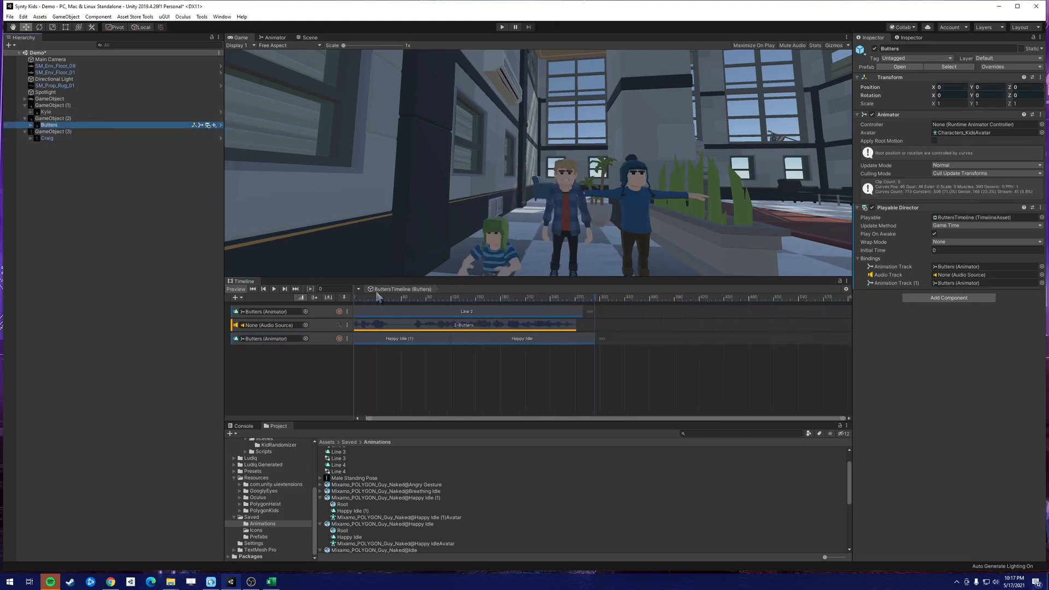
{"action": "left_click", "coordinate": [427, 312]}
{"action": "left_click", "coordinate": [429, 326], "text": "shift"}
{"action": "left_click", "coordinate": [430, 339], "text": "shift"}
{"action": "left_click", "coordinate": [487, 342], "text": "shift"}
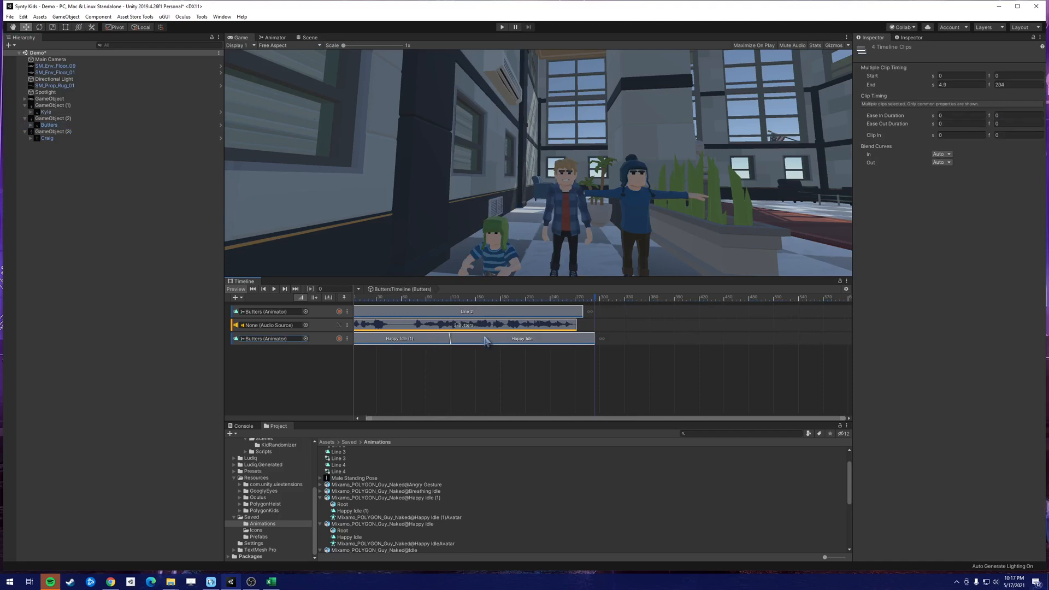
{"action": "left_click_drag", "start_coordinate": [381, 312], "coordinate": [526, 310]}
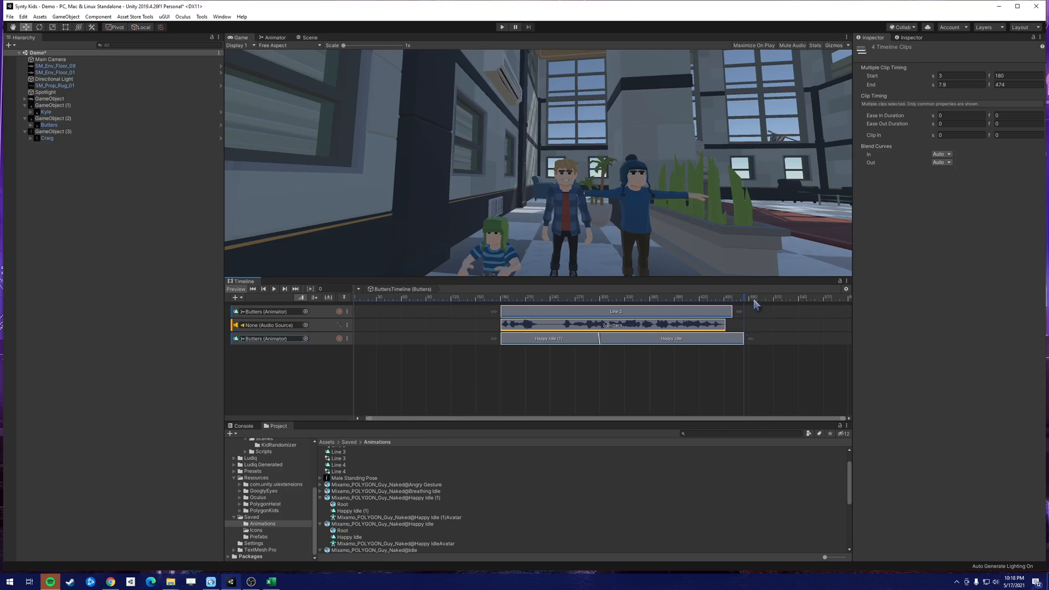
Move the Line 3 animation and 3- Kyle audio clips together in KyleTimeline to start at frame 481.
{"action": "left_click", "coordinate": [96, 118]}
{"action": "left_click", "coordinate": [99, 112]}
{"action": "left_click", "coordinate": [591, 314]}
{"action": "left_click", "coordinate": [589, 326], "text": "shift"}
{"action": "left_click_drag", "start_coordinate": [591, 316], "coordinate": [664, 317]}
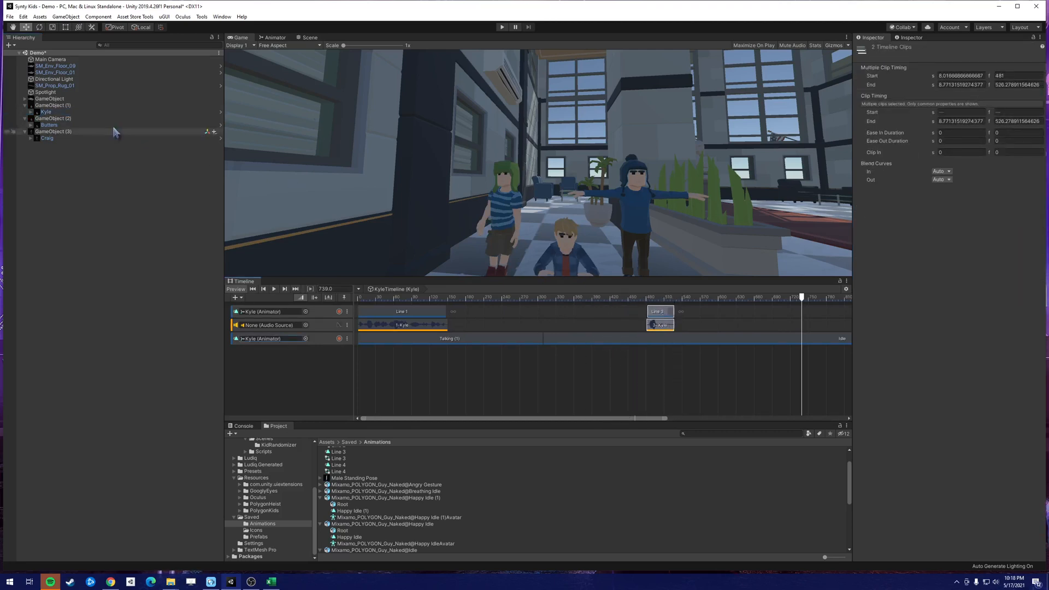
Create a timeline for Craig, saved as CraigTimeline in the Saved folder.
{"action": "left_click", "coordinate": [54, 138]}
{"action": "left_click", "coordinate": [536, 362]}
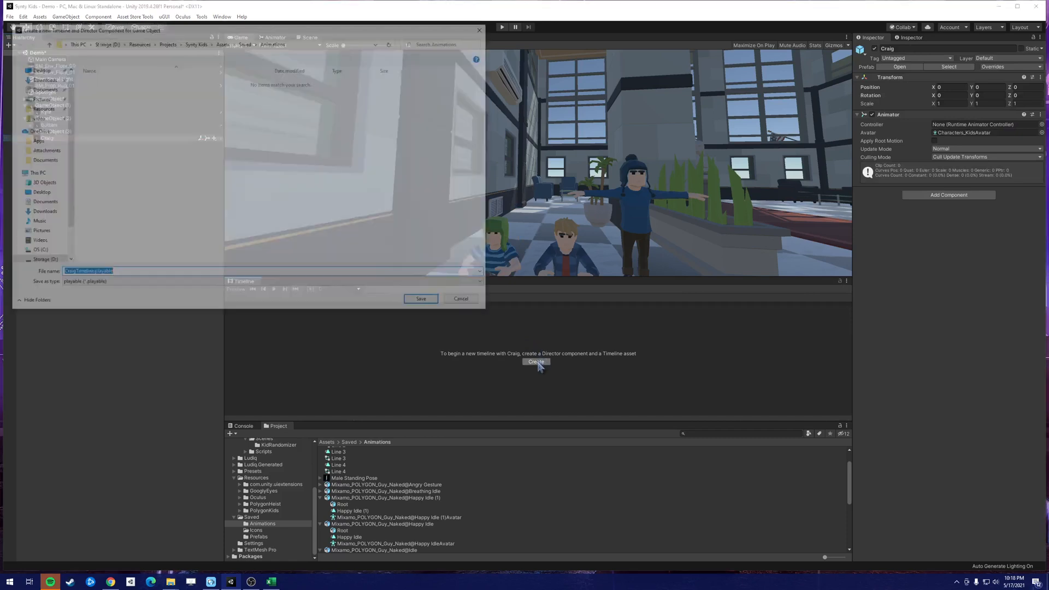
{"action": "left_click", "coordinate": [245, 41]}
{"action": "left_click", "coordinate": [425, 303]}
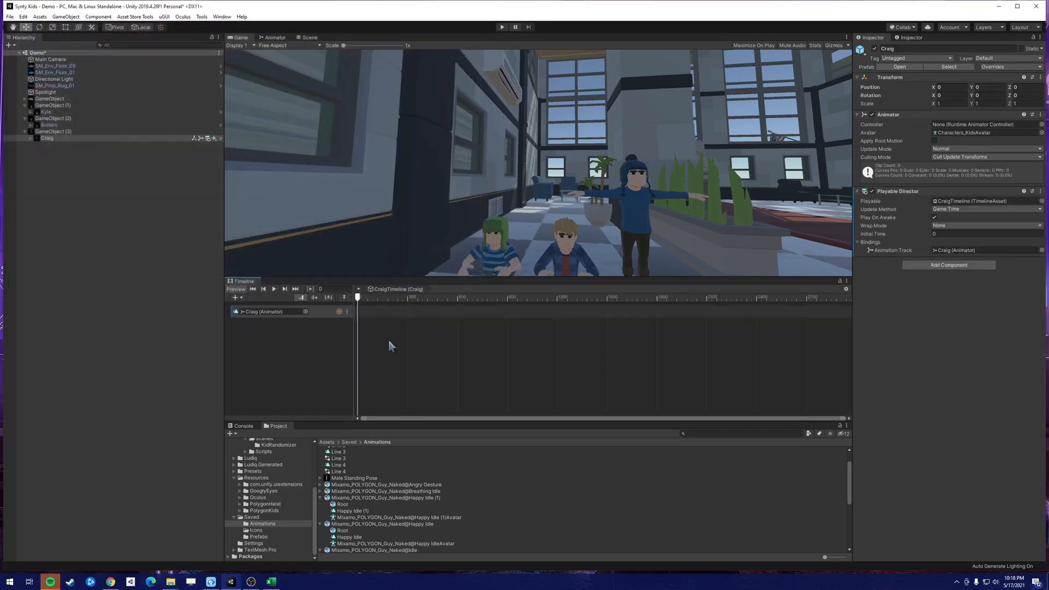
Add the Line 4 animation to Craig's track and the 4 - Craig audio on a new audio track, both starting at frame 910.
{"action": "scroll", "coordinate": [344, 498], "scroll_direction": "up", "scroll_amount": 2}
{"action": "left_click_drag", "start_coordinate": [339, 493], "coordinate": [365, 332]}
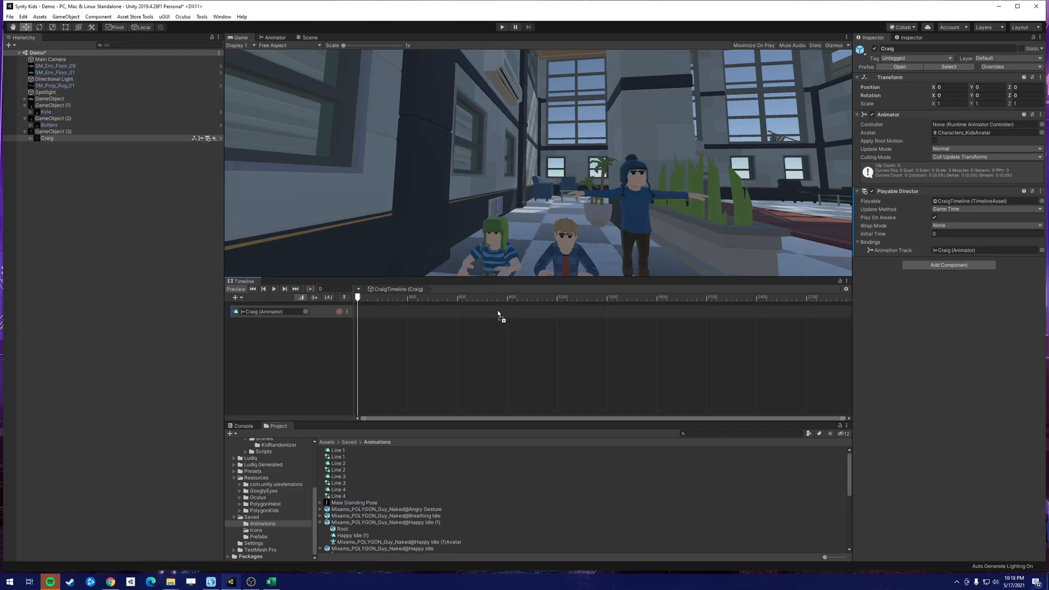
{"action": "left_click_drag", "start_coordinate": [497, 311], "coordinate": [498, 313]}
{"action": "left_click", "coordinate": [264, 517]}
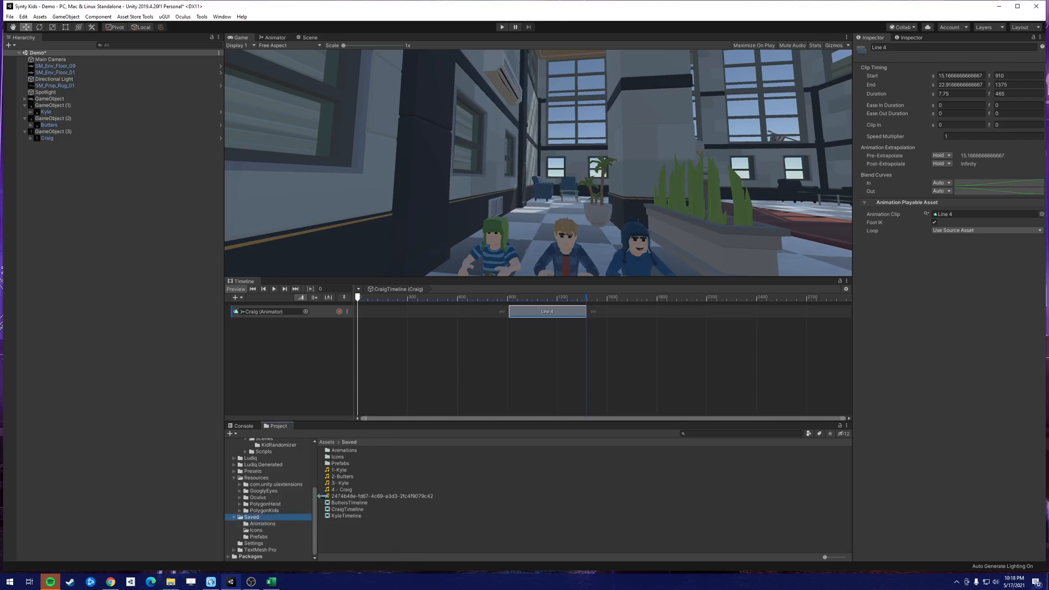
{"action": "left_click_drag", "start_coordinate": [348, 493], "coordinate": [528, 330]}
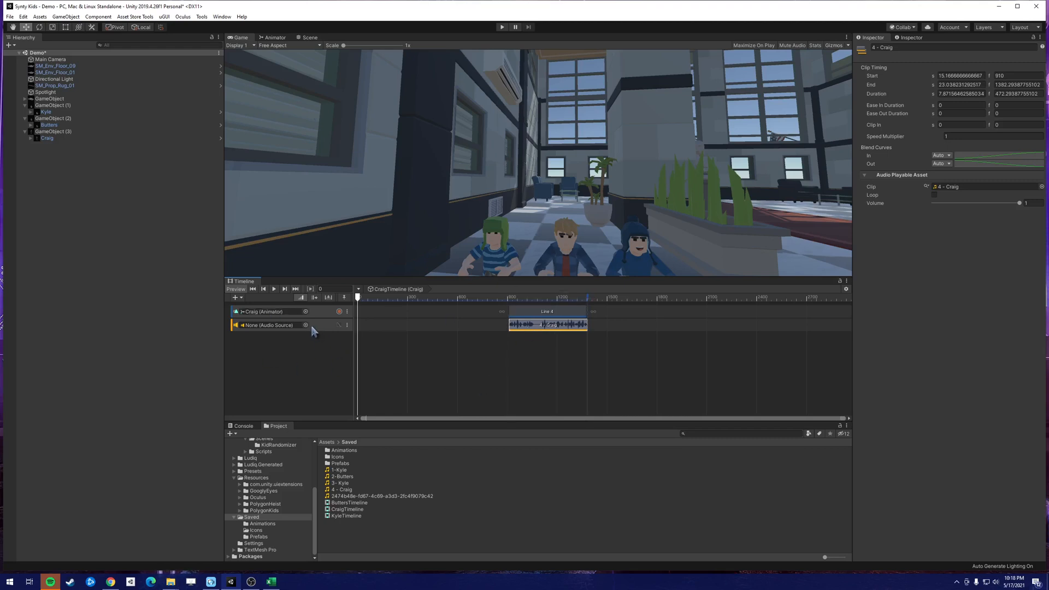
Add a second animation track to CraigTimeline, place the Neutral Idle clip at frame 0 and duplicate it to start at frame 526.
{"action": "left_click", "coordinate": [241, 298]}
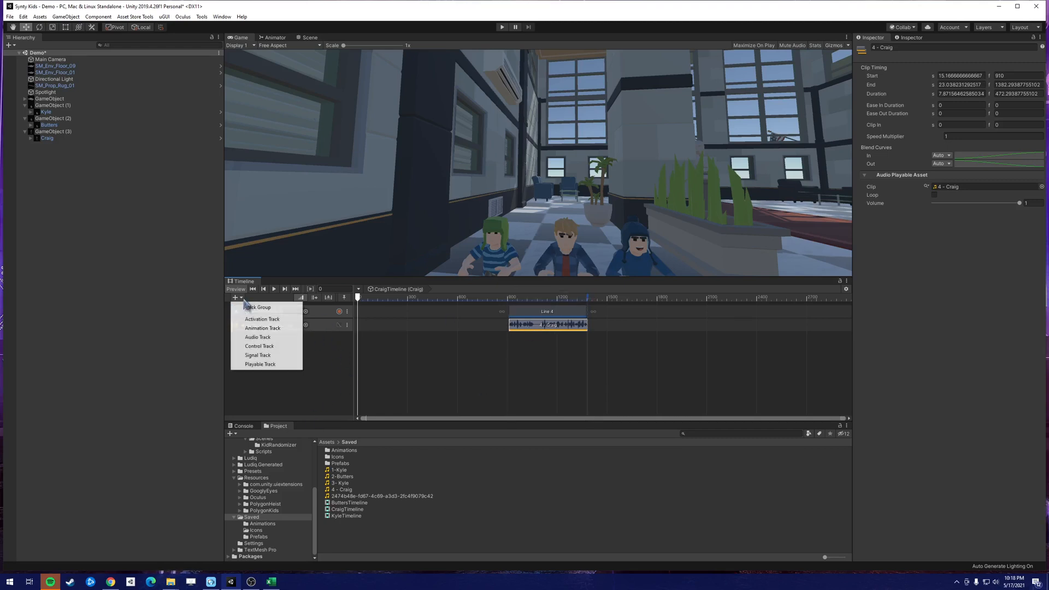
{"action": "left_click", "coordinate": [263, 328]}
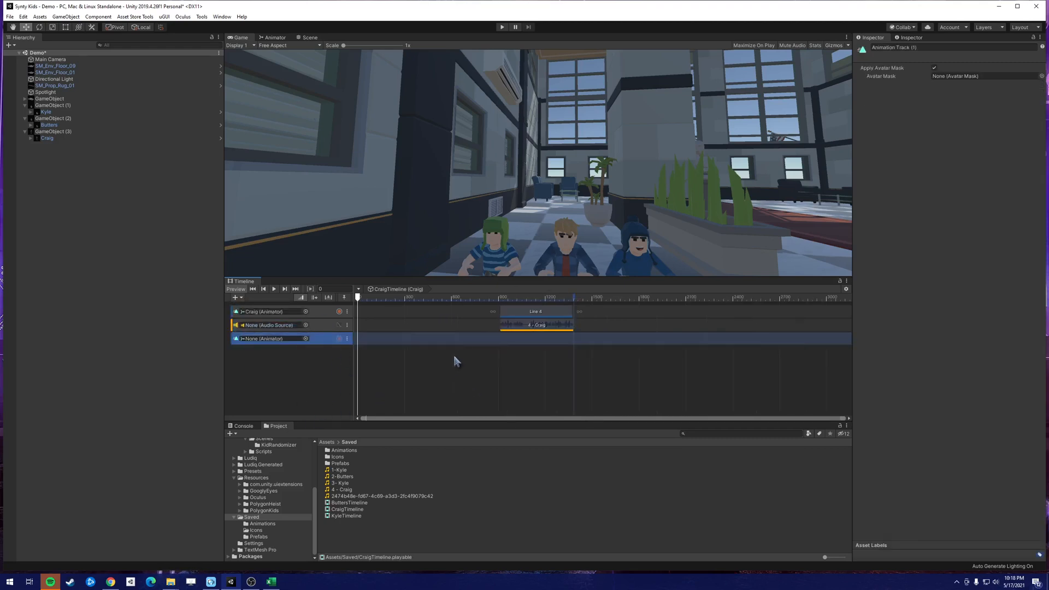
{"action": "double_click", "coordinate": [343, 451]}
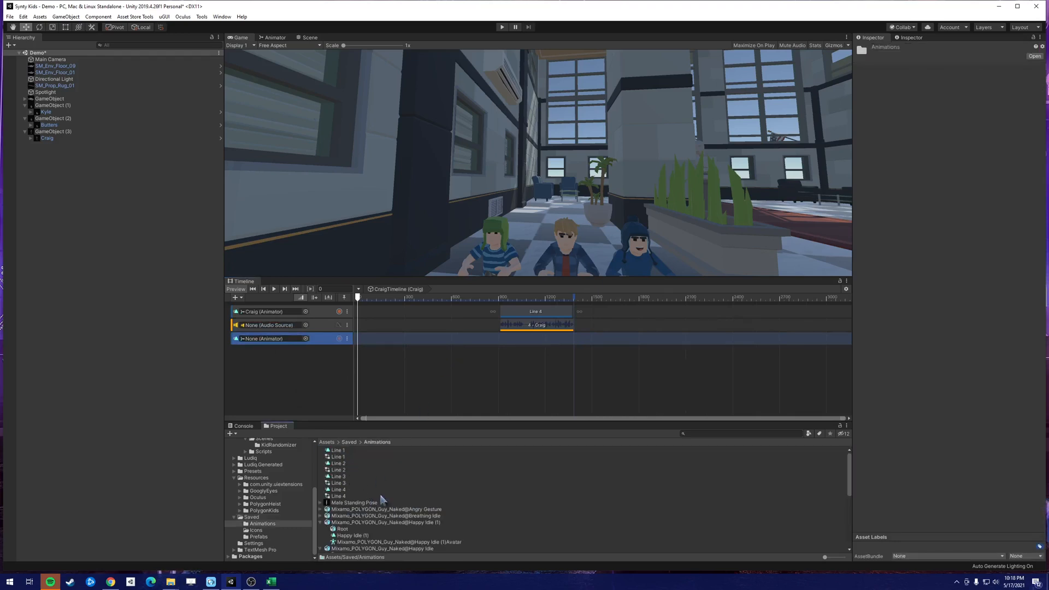
{"action": "scroll", "coordinate": [371, 503], "scroll_direction": "down", "scroll_amount": 3}
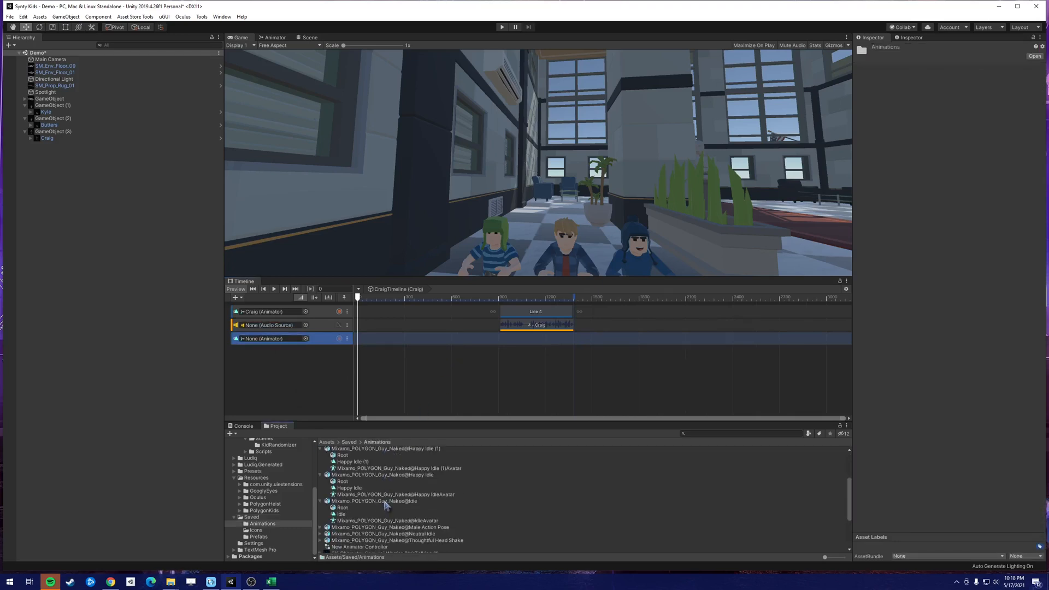
{"action": "left_click", "coordinate": [320, 534]}
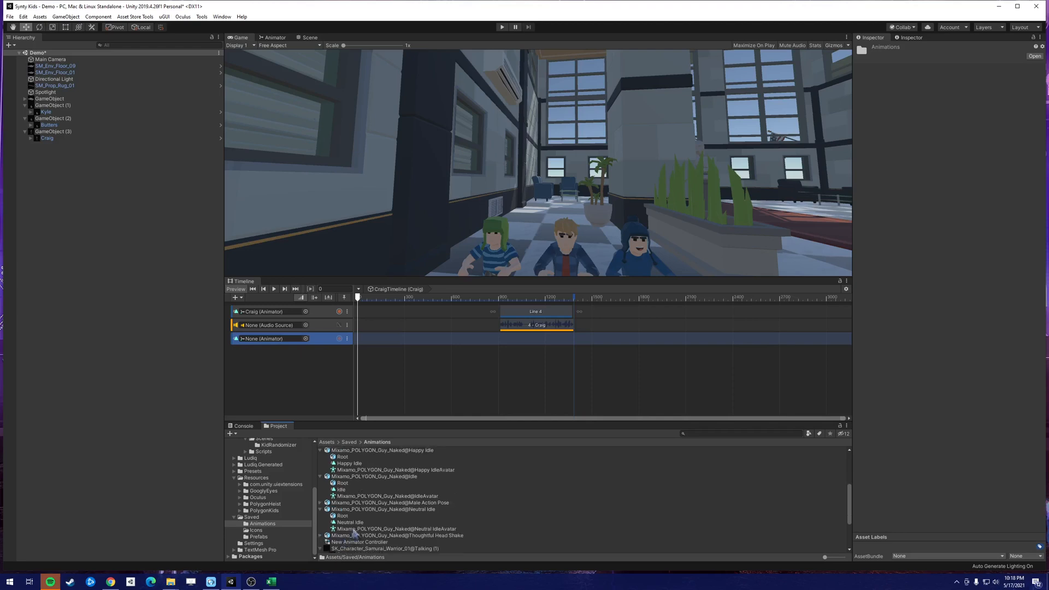
{"action": "left_click_drag", "start_coordinate": [350, 524], "coordinate": [405, 346]}
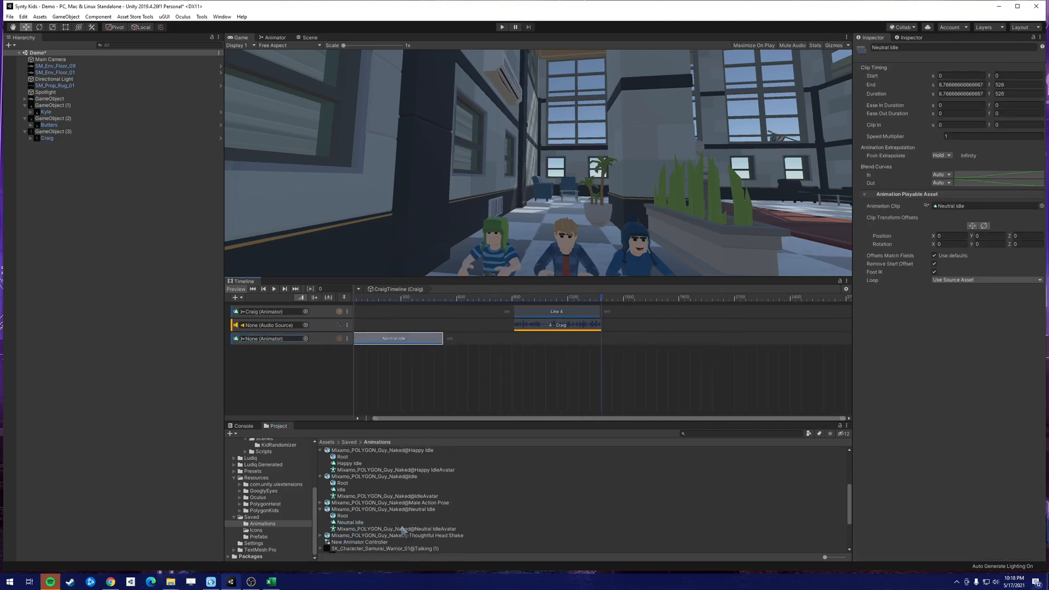
{"action": "left_click", "coordinate": [358, 418]}
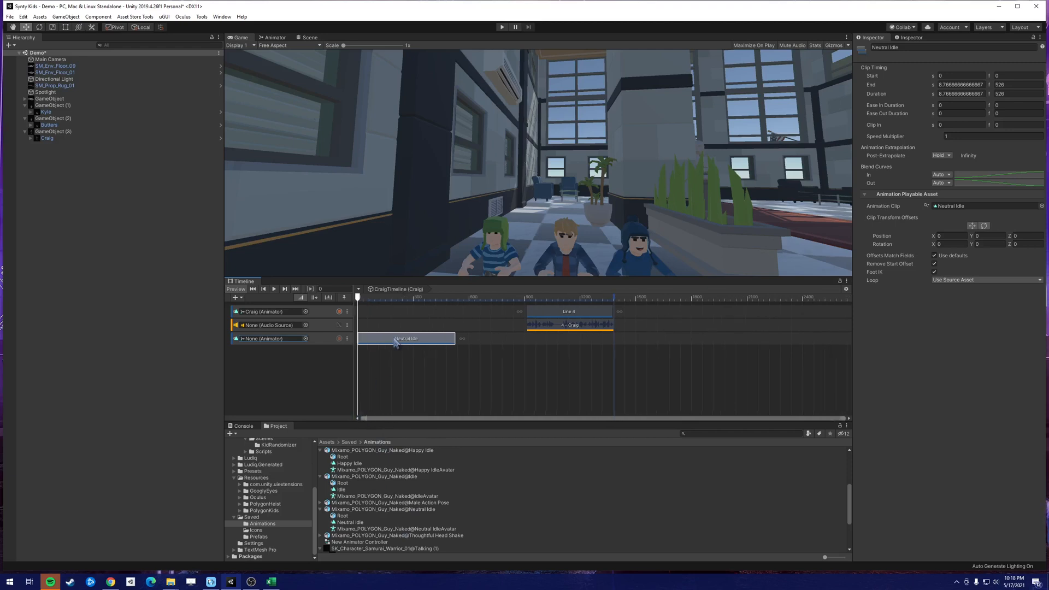
{"action": "key", "text": "ctrl+d"}
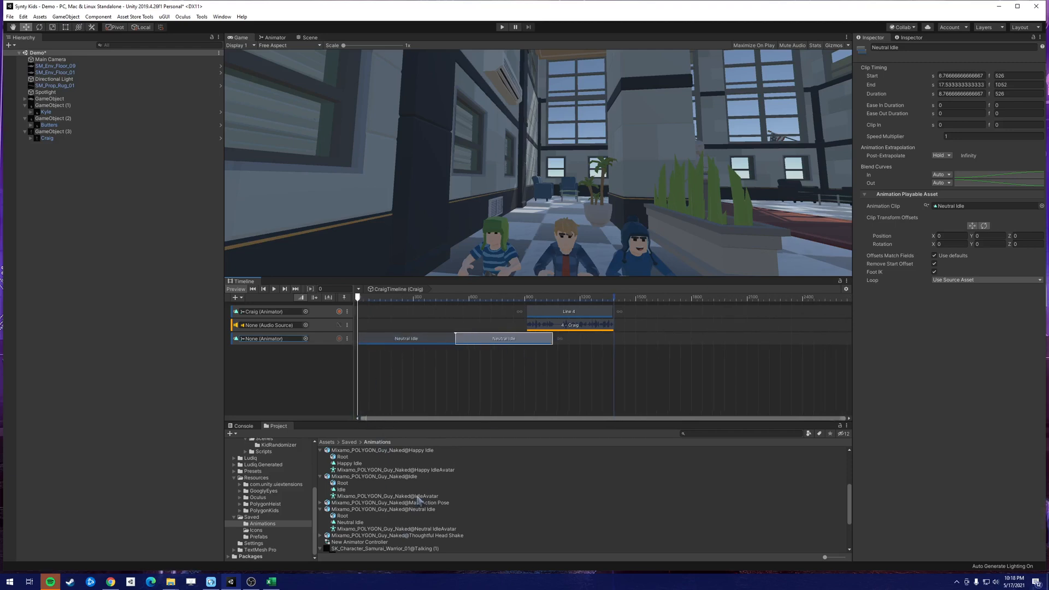
Add the Talking clip from SK_Character_Samurai_Warrior_01@Talking to CraigTimeline's second animation track, after the second Neutral Idle clip.
{"action": "scroll", "coordinate": [396, 490], "scroll_direction": "up", "scroll_amount": 3}
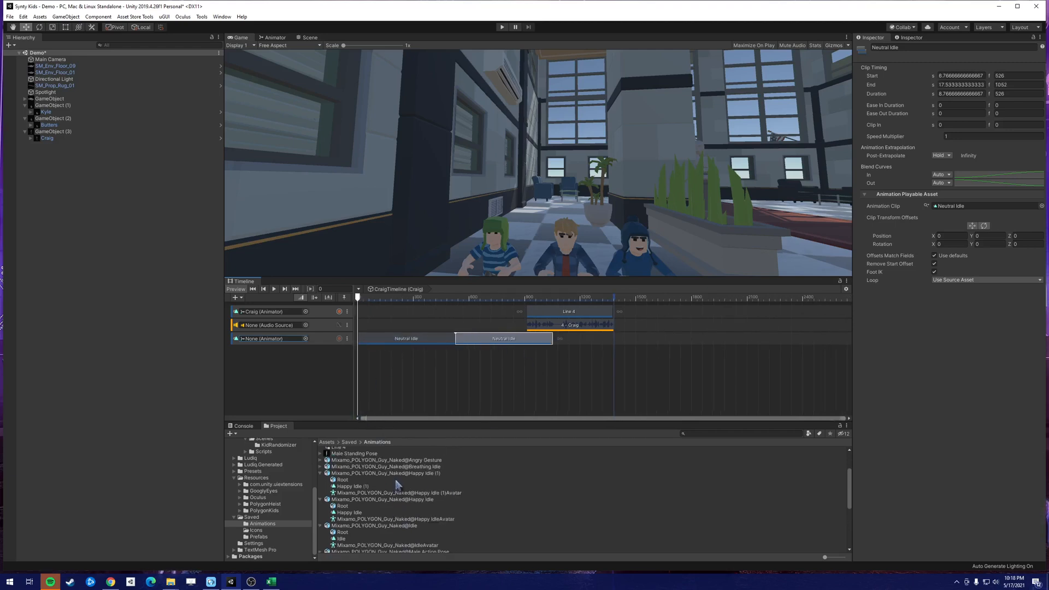
{"action": "left_click", "coordinate": [321, 468]}
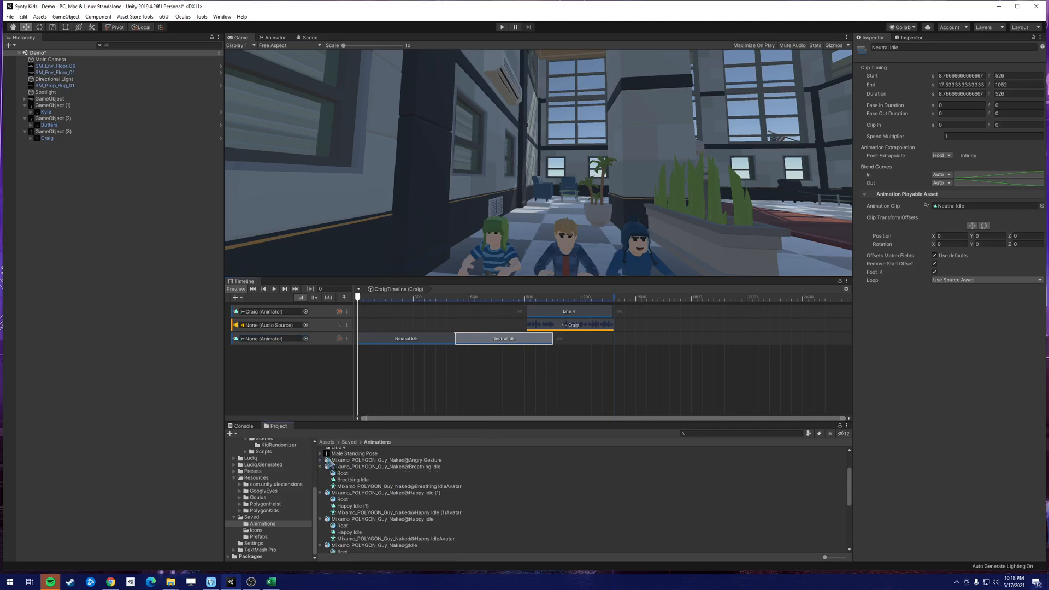
{"action": "scroll", "coordinate": [328, 474], "scroll_direction": "up", "scroll_amount": 3}
{"action": "scroll", "coordinate": [330, 477], "scroll_direction": "down", "scroll_amount": 10}
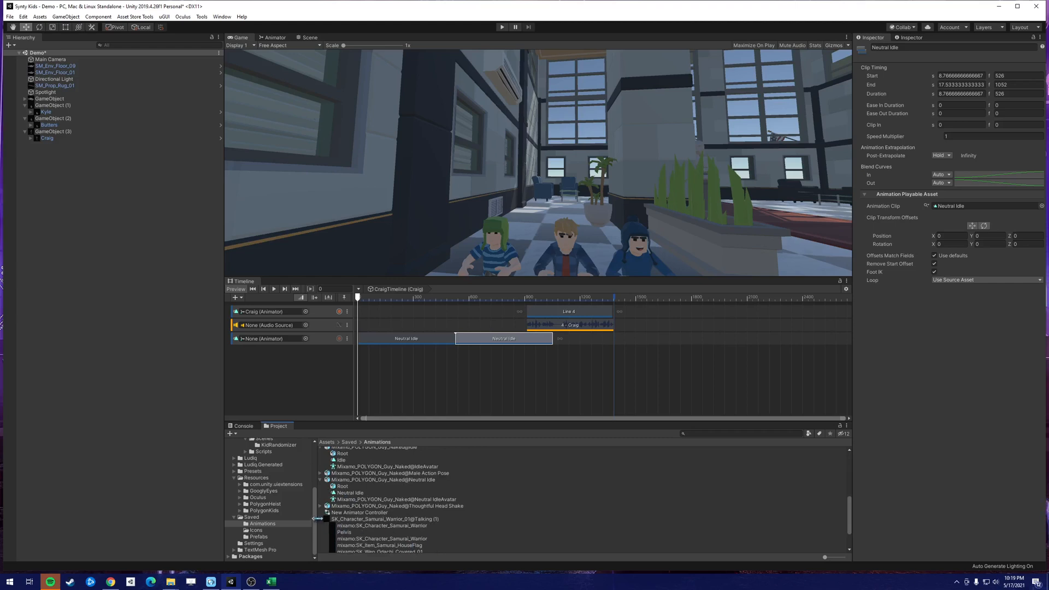
{"action": "left_click", "coordinate": [321, 520]}
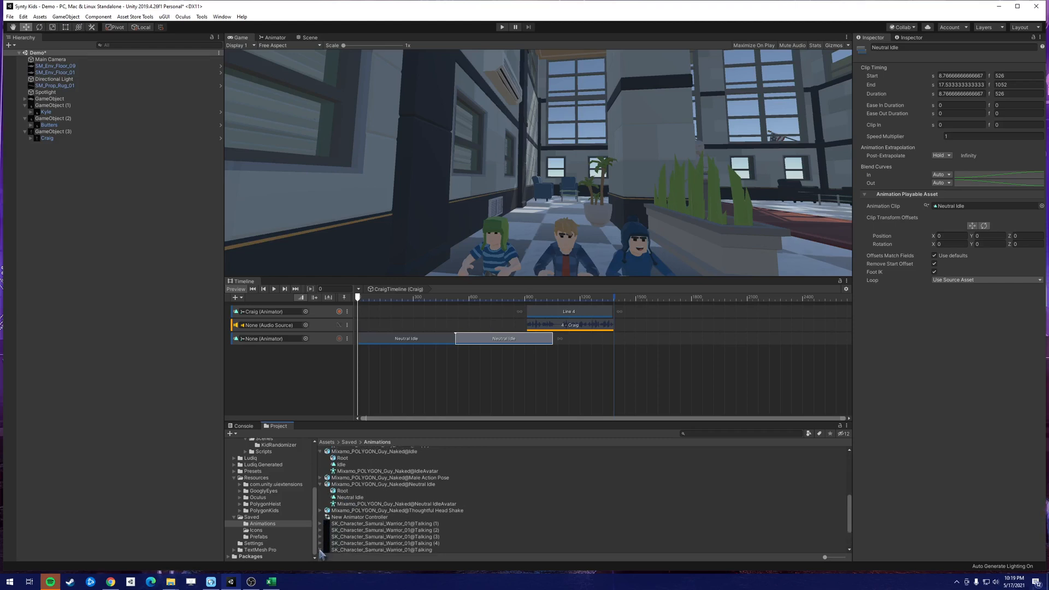
{"action": "left_click", "coordinate": [320, 550]}
{"action": "left_click_drag", "start_coordinate": [350, 543], "coordinate": [557, 337]}
{"action": "left_click", "coordinate": [523, 344]}
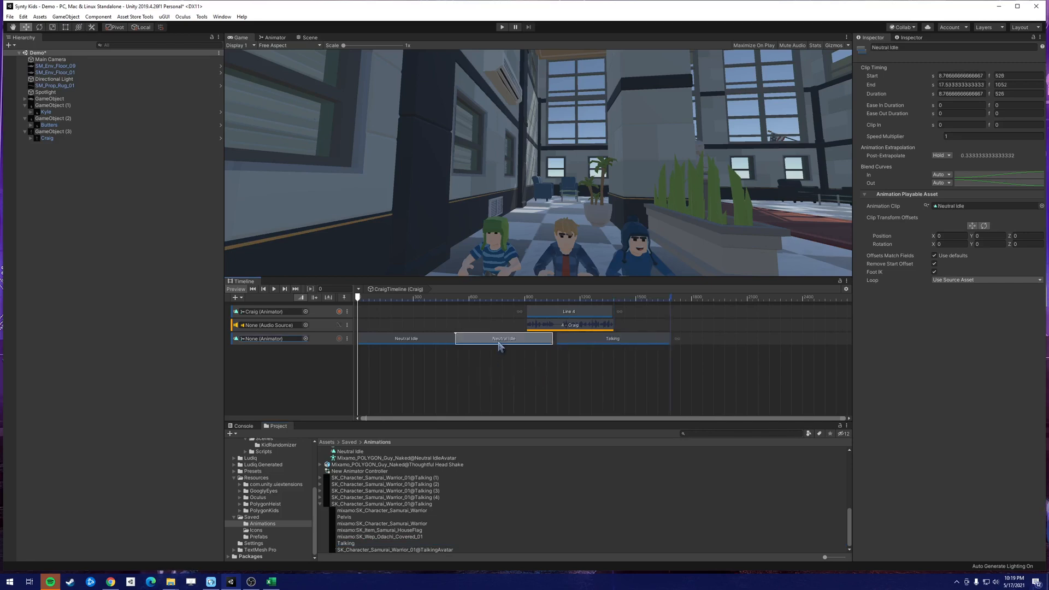
Delete the second Neutral Idle clip from CraigTimeline and move the Talking clip to start at frame 910.
{"action": "right_click", "coordinate": [498, 346]}
{"action": "left_click", "coordinate": [539, 376]}
{"action": "left_click_drag", "start_coordinate": [582, 343], "coordinate": [559, 343]}
Extend the Neutral Idle clip to end at frame 910 and trim the Talking clip to end at about frame 1382.
{"action": "left_click", "coordinate": [457, 343]}
{"action": "left_click_drag", "start_coordinate": [457, 341], "coordinate": [526, 341]}
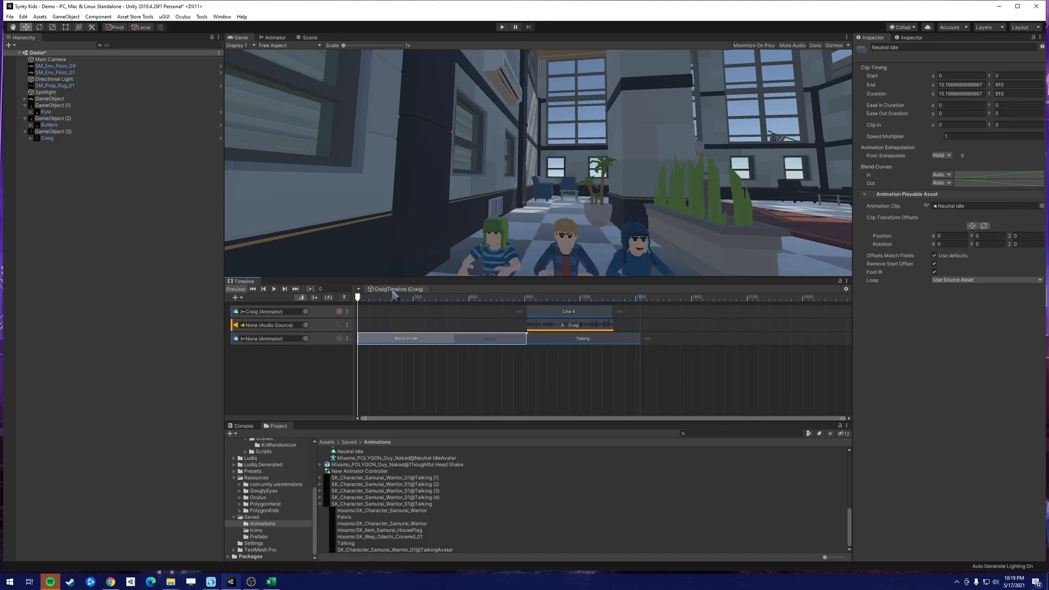
{"action": "left_click", "coordinate": [636, 342]}
{"action": "left_click_drag", "start_coordinate": [637, 343], "coordinate": [613, 343]}
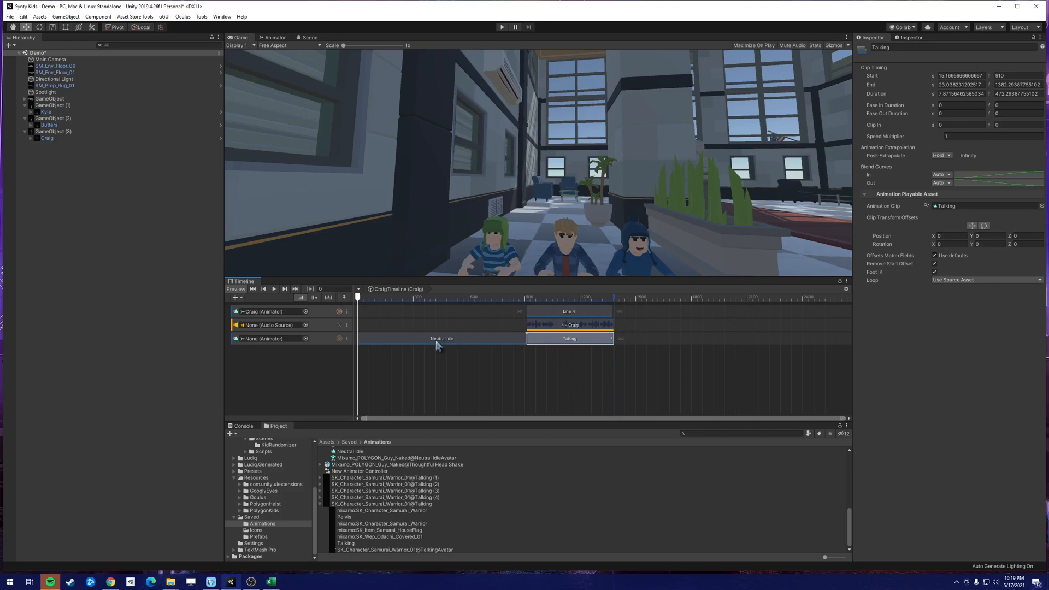
Move the Line 4 animation and 4 - Craig audio clips together in CraigTimeline to start at frame 542.
{"action": "left_click", "coordinate": [86, 126]}
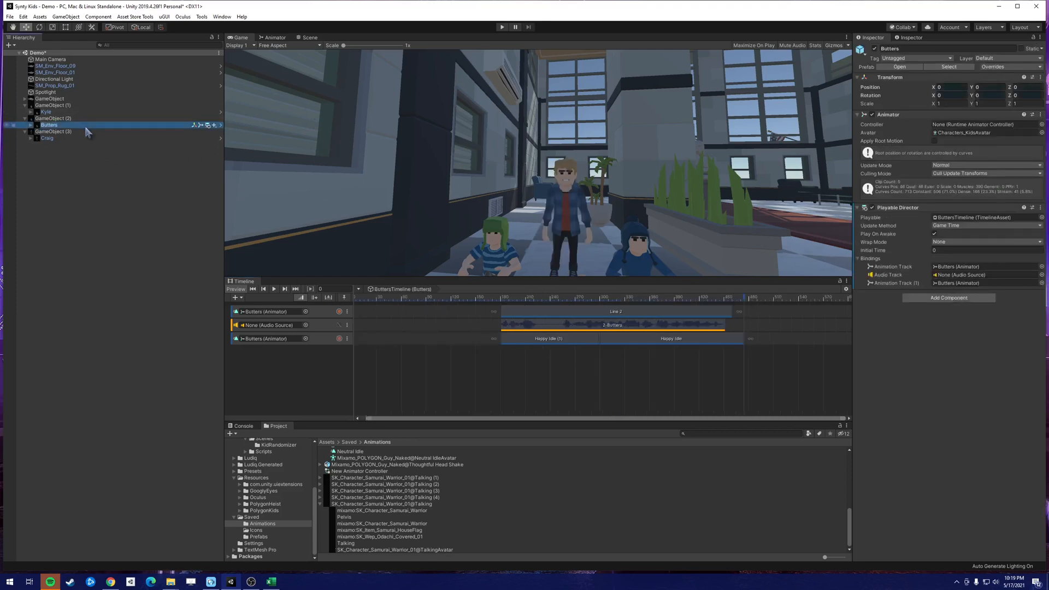
{"action": "left_click", "coordinate": [110, 112]}
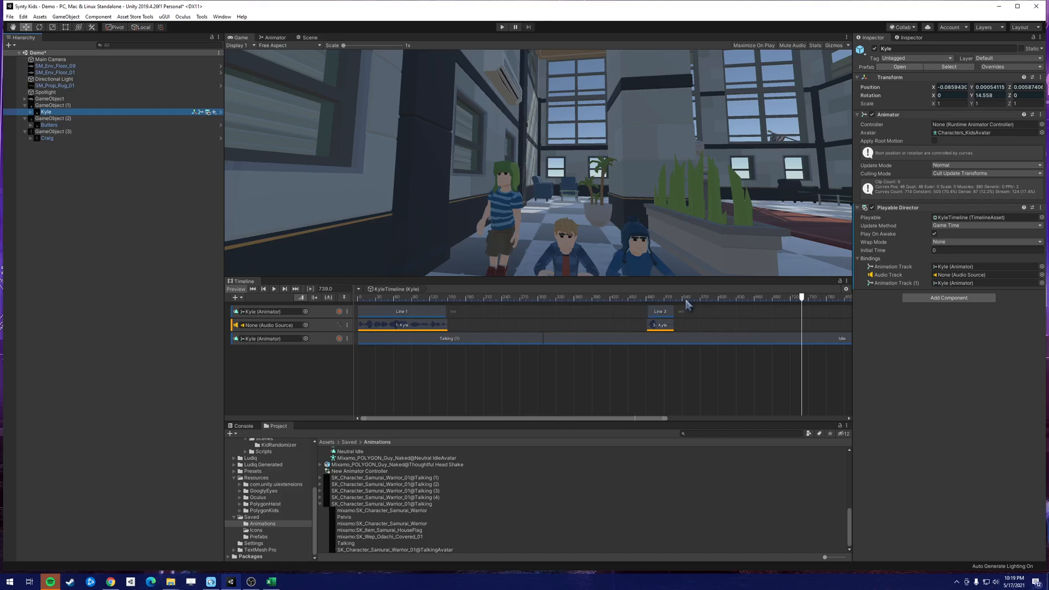
{"action": "left_click", "coordinate": [87, 138]}
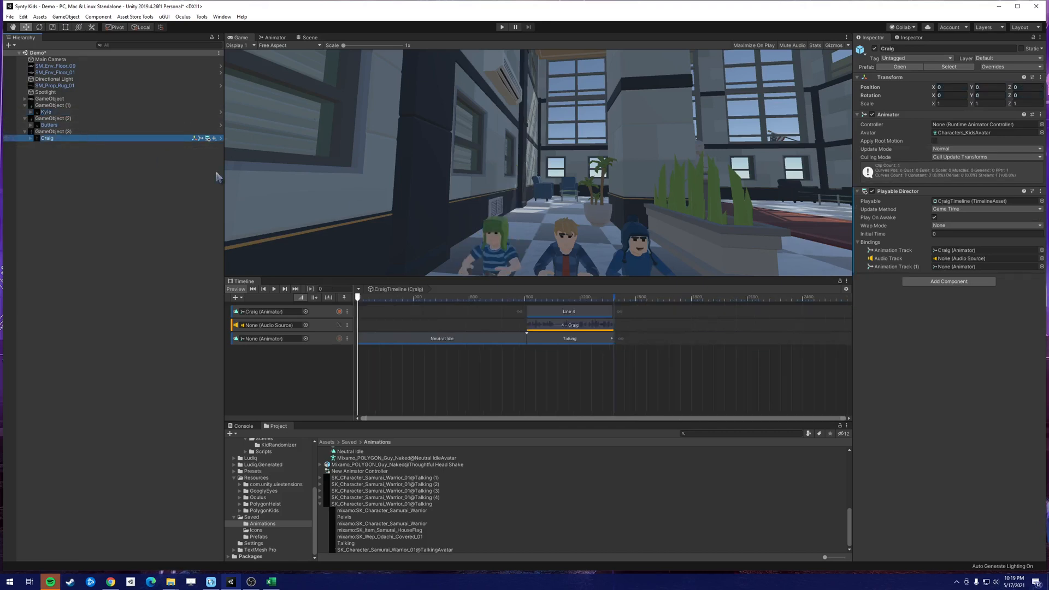
{"action": "left_click", "coordinate": [555, 316]}
{"action": "scroll", "coordinate": [492, 308], "scroll_direction": "up", "scroll_amount": 2}
{"action": "left_click", "coordinate": [557, 327], "text": "shift"}
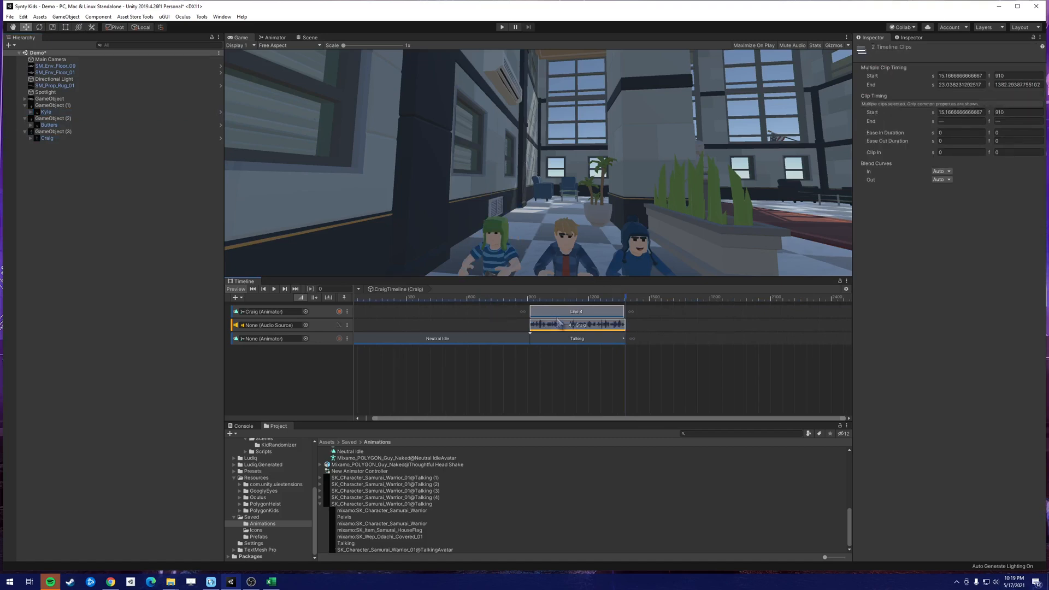
{"action": "left_click_drag", "start_coordinate": [558, 319], "coordinate": [487, 317]}
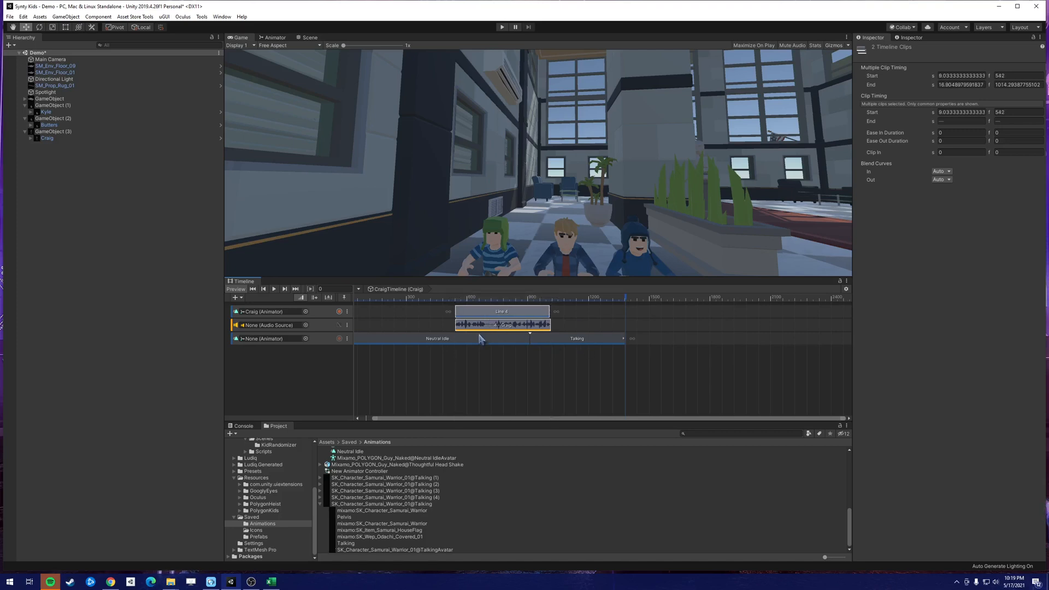
Shorten Craig's Neutral Idle clip to the start of Line 4 and move the Talking clip to start at about frame 535.
{"action": "left_click", "coordinate": [481, 339]}
{"action": "left_click_drag", "start_coordinate": [530, 339], "coordinate": [453, 338]}
{"action": "left_click_drag", "start_coordinate": [547, 338], "coordinate": [475, 341]}
{"action": "scroll", "coordinate": [470, 345], "scroll_direction": "down", "scroll_amount": 4}
{"action": "scroll", "coordinate": [455, 313], "scroll_direction": "up", "scroll_amount": 3}
{"action": "left_click_drag", "start_coordinate": [478, 418], "coordinate": [386, 420]}
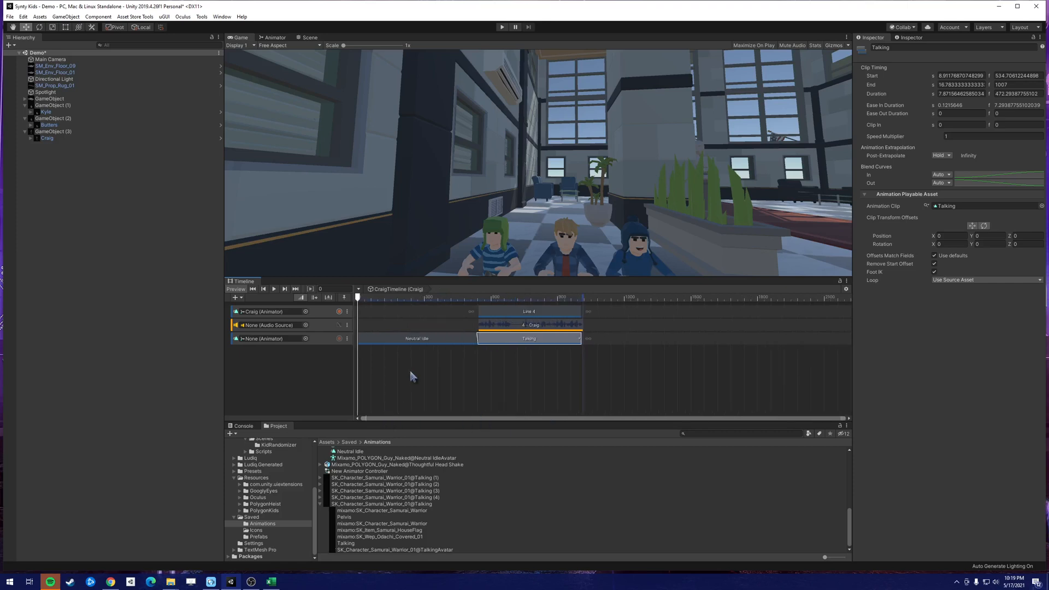
Compare the placement of the dialogue clips in KyleTimeline and CraigTimeline.
{"action": "left_click", "coordinate": [71, 112]}
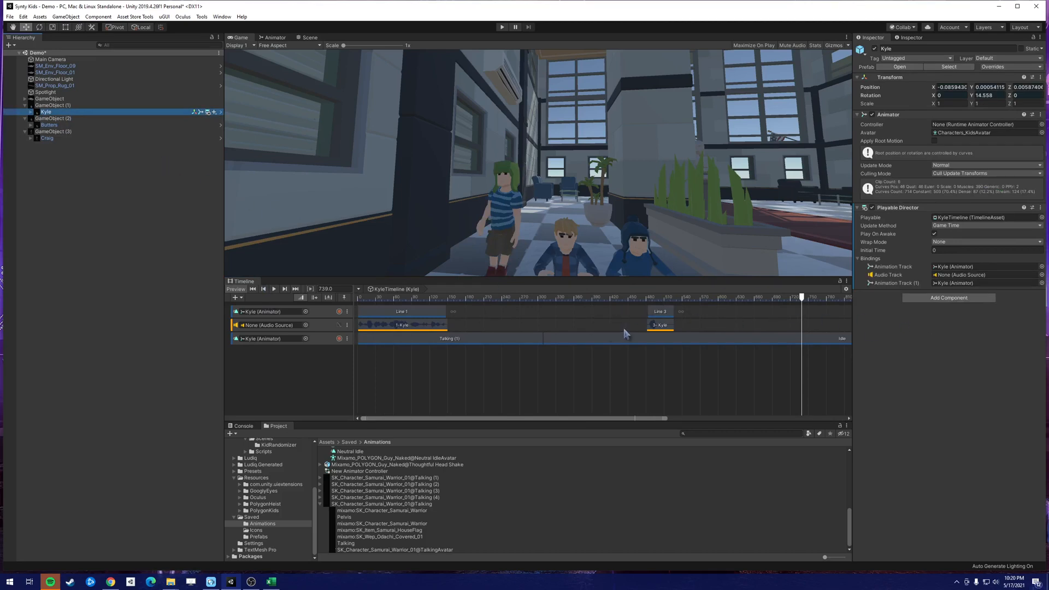
{"action": "scroll", "coordinate": [634, 338], "scroll_direction": "down", "scroll_amount": 3}
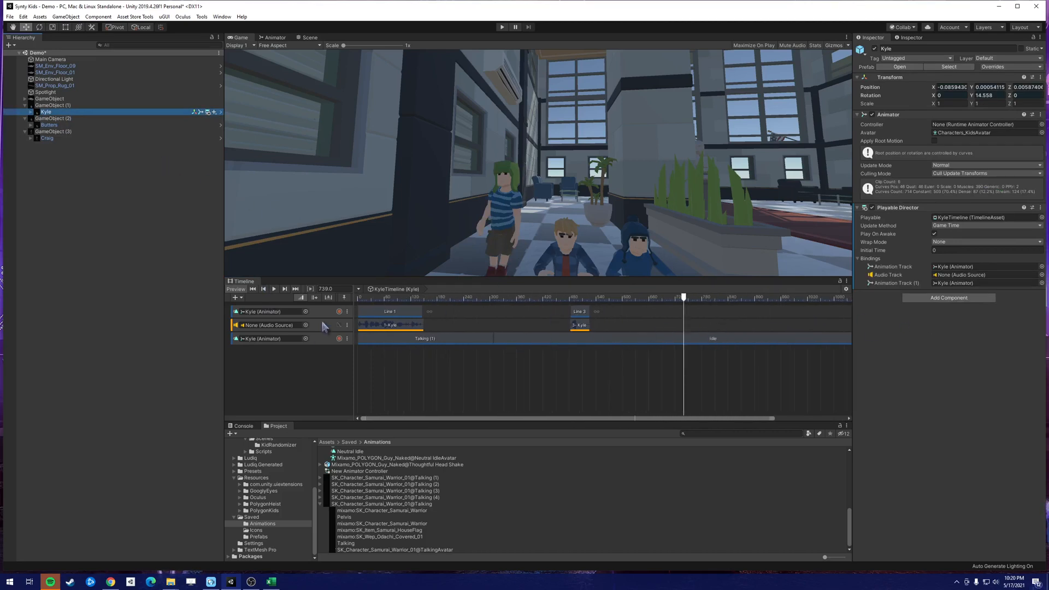
{"action": "left_click", "coordinate": [69, 139]}
{"action": "scroll", "coordinate": [582, 314], "scroll_direction": "up", "scroll_amount": 8}
{"action": "scroll", "coordinate": [566, 320], "scroll_direction": "up", "scroll_amount": 1}
Add the Breathing Idle clip at frame 0 of the second animation track in ButtersTimeline, blending into the Happy Idle clips.
{"action": "left_click", "coordinate": [101, 125]}
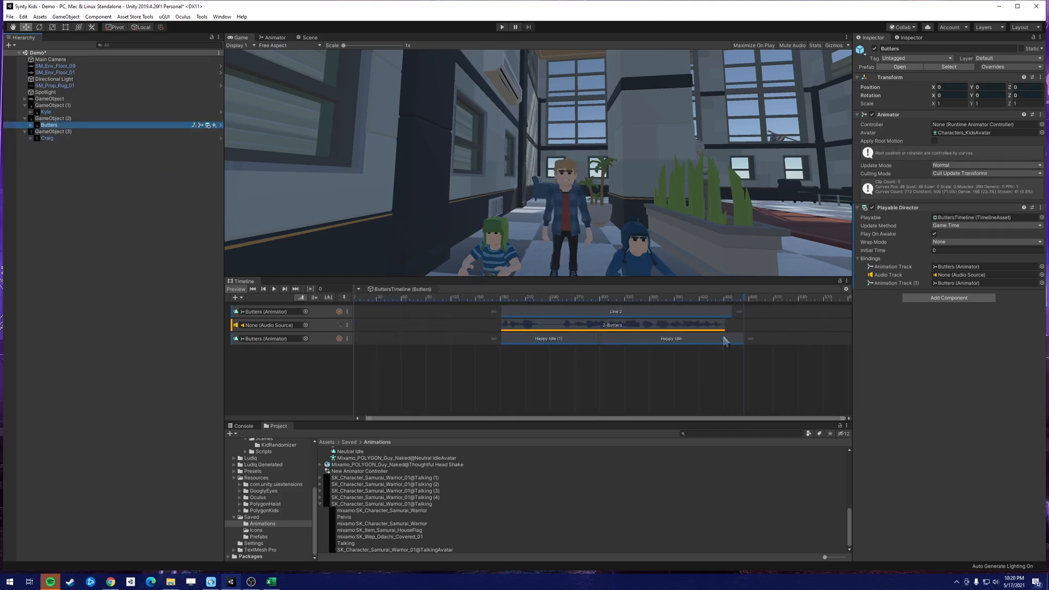
{"action": "scroll", "coordinate": [766, 349], "scroll_direction": "down", "scroll_amount": 8}
{"action": "scroll", "coordinate": [611, 366], "scroll_direction": "up", "scroll_amount": 5}
{"action": "scroll", "coordinate": [467, 357], "scroll_direction": "up", "scroll_amount": 1}
{"action": "left_click_drag", "start_coordinate": [487, 419], "coordinate": [355, 418]}
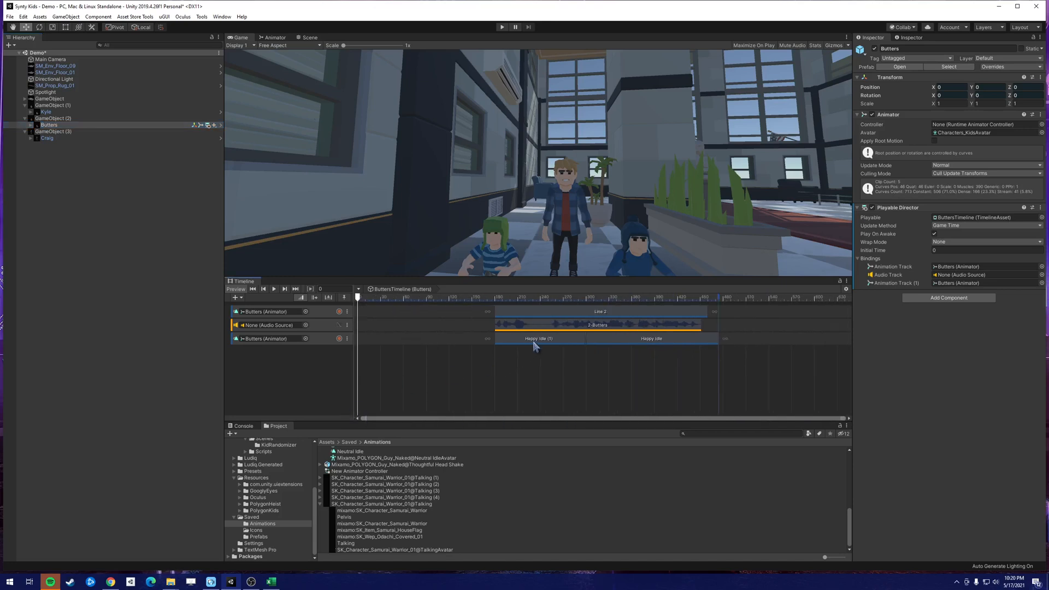
{"action": "scroll", "coordinate": [391, 507], "scroll_direction": "up", "scroll_amount": 5}
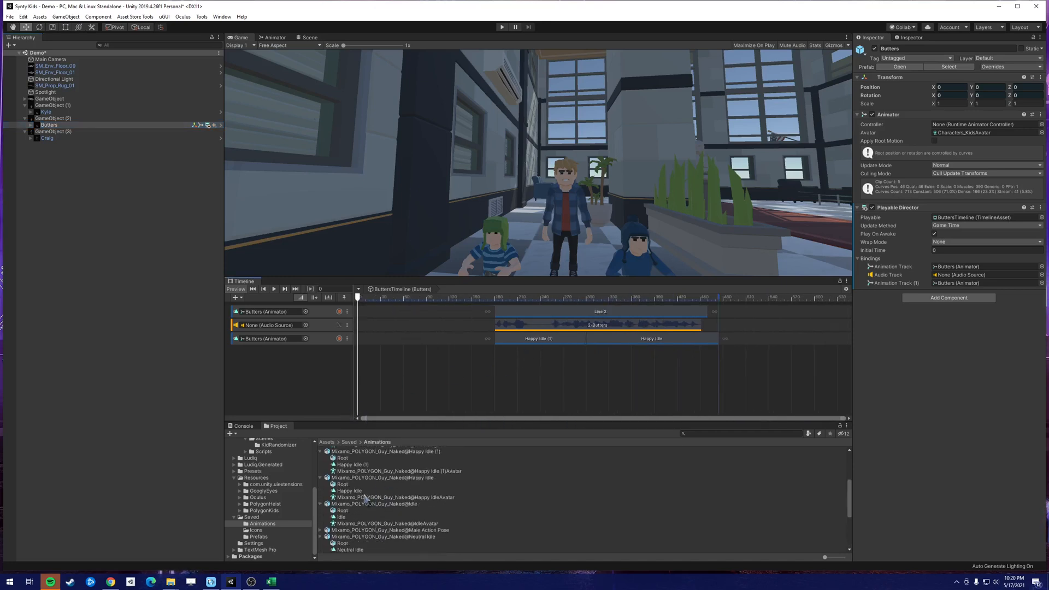
{"action": "scroll", "coordinate": [352, 495], "scroll_direction": "up", "scroll_amount": 2}
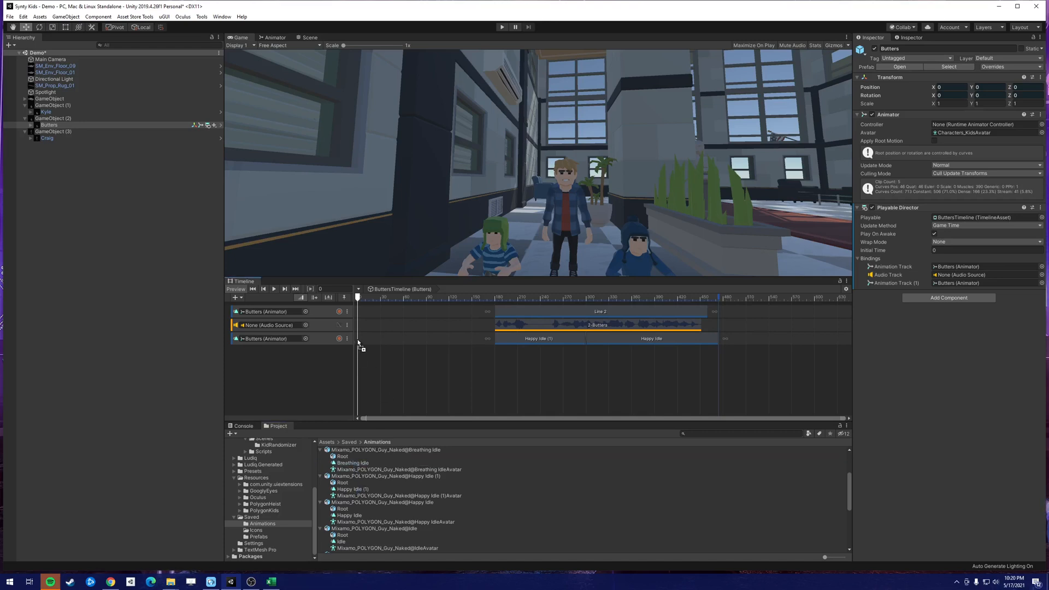
{"action": "left_click_drag", "start_coordinate": [359, 343], "coordinate": [359, 343]}
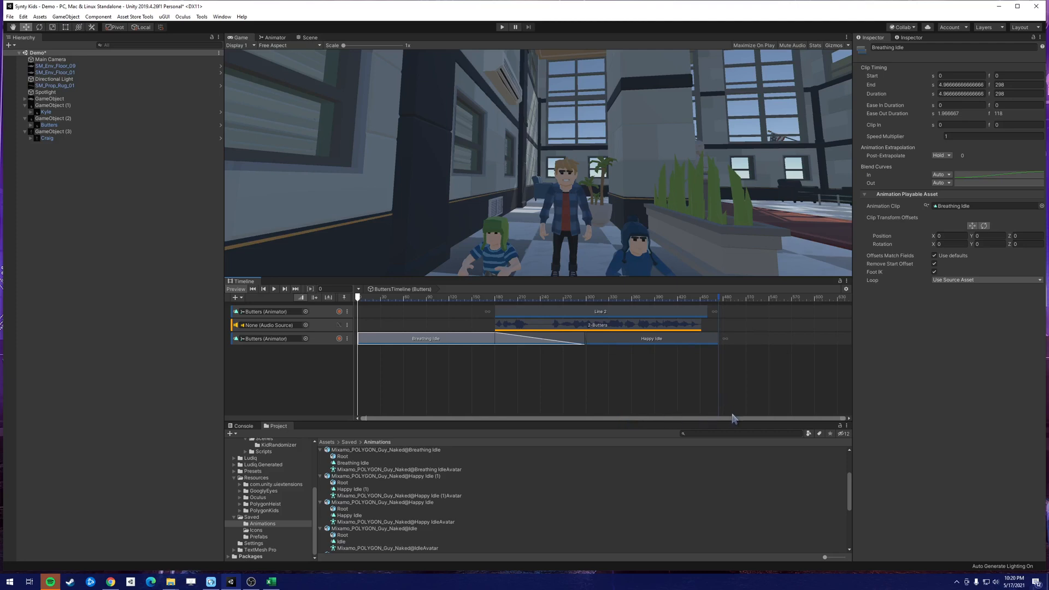
Add the Thoughtful Head Shake clip after Happy Idle on Butters's second animation track, starting at frame 475.
{"action": "scroll", "coordinate": [357, 518], "scroll_direction": "down", "scroll_amount": 4}
{"action": "left_click_drag", "start_coordinate": [328, 514], "coordinate": [321, 512]}
{"action": "left_click", "coordinate": [322, 514]}
{"action": "left_click_drag", "start_coordinate": [364, 528], "coordinate": [721, 340]}
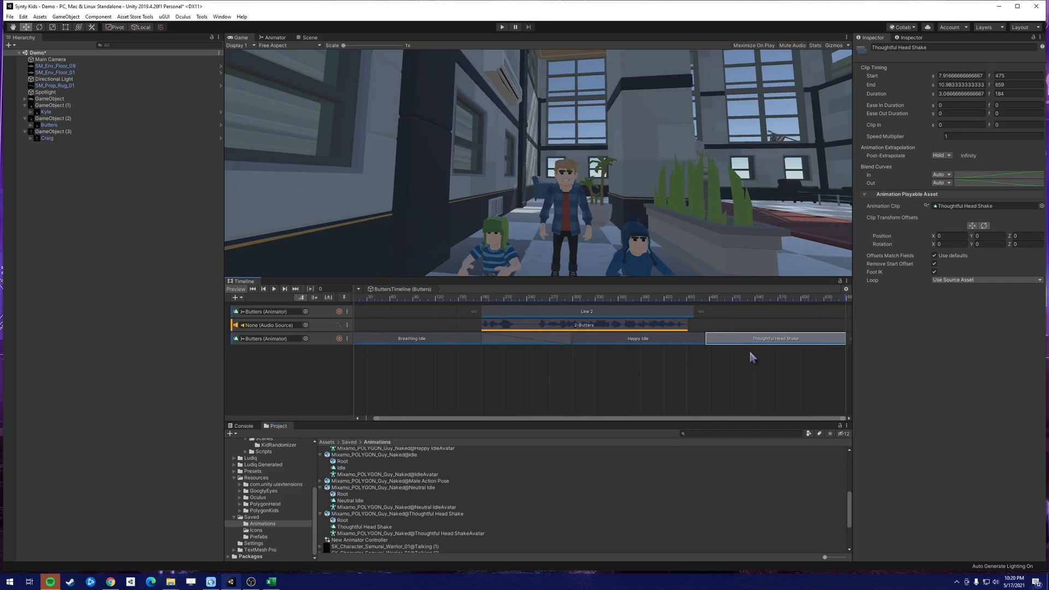
Add a Neutral Idle clip directly after Thoughtful Head Shake in ButtersTimeline, starting at frame 659.
{"action": "scroll", "coordinate": [771, 382], "scroll_direction": "down", "scroll_amount": 3}
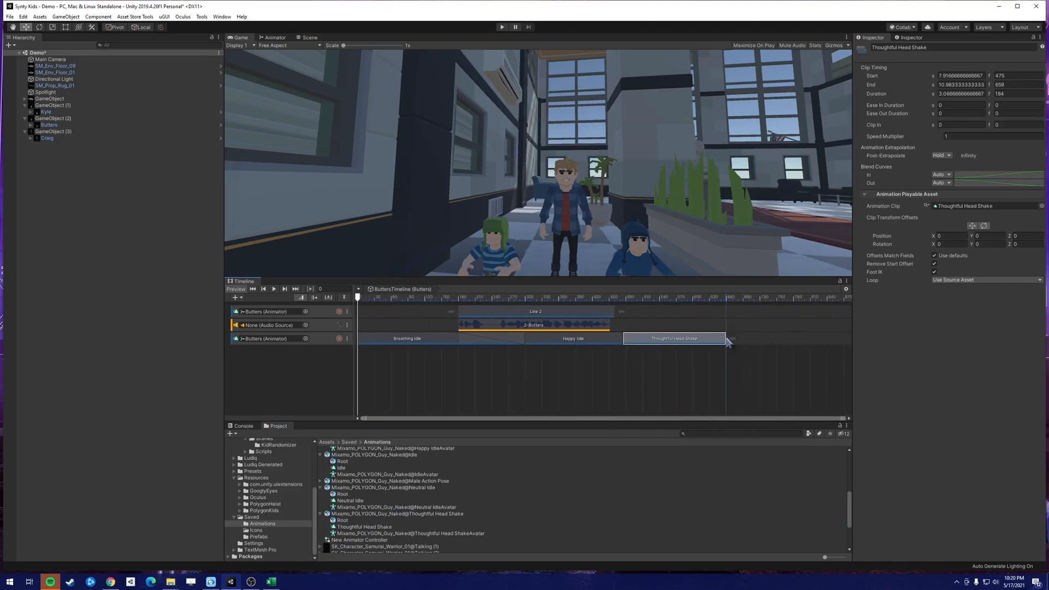
{"action": "left_click_drag", "start_coordinate": [354, 500], "coordinate": [726, 341]}
{"action": "scroll", "coordinate": [724, 345], "scroll_direction": "down", "scroll_amount": 3}
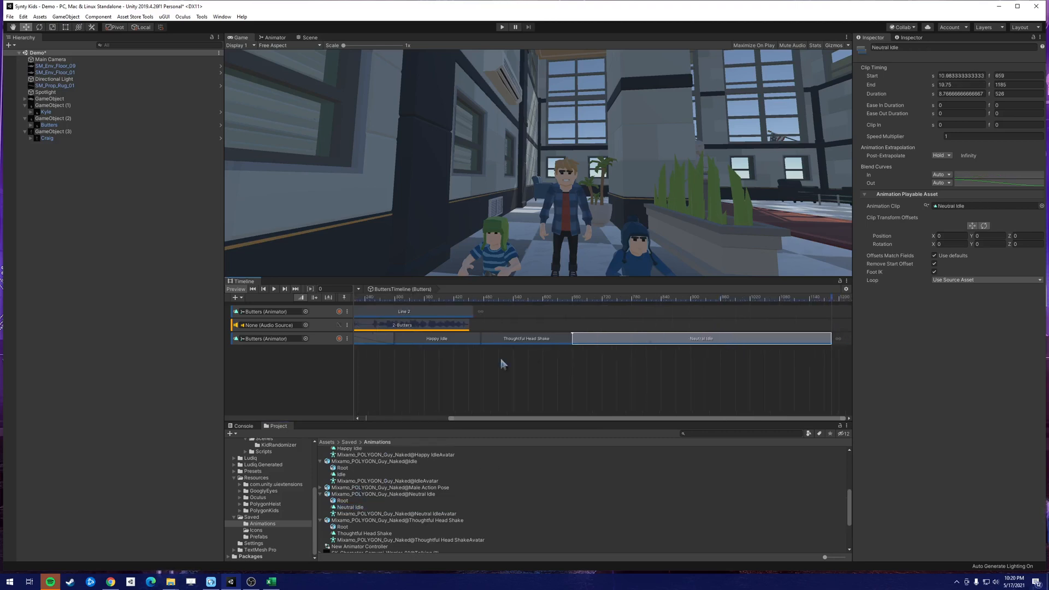
{"action": "left_click_drag", "start_coordinate": [609, 419], "coordinate": [591, 418]}
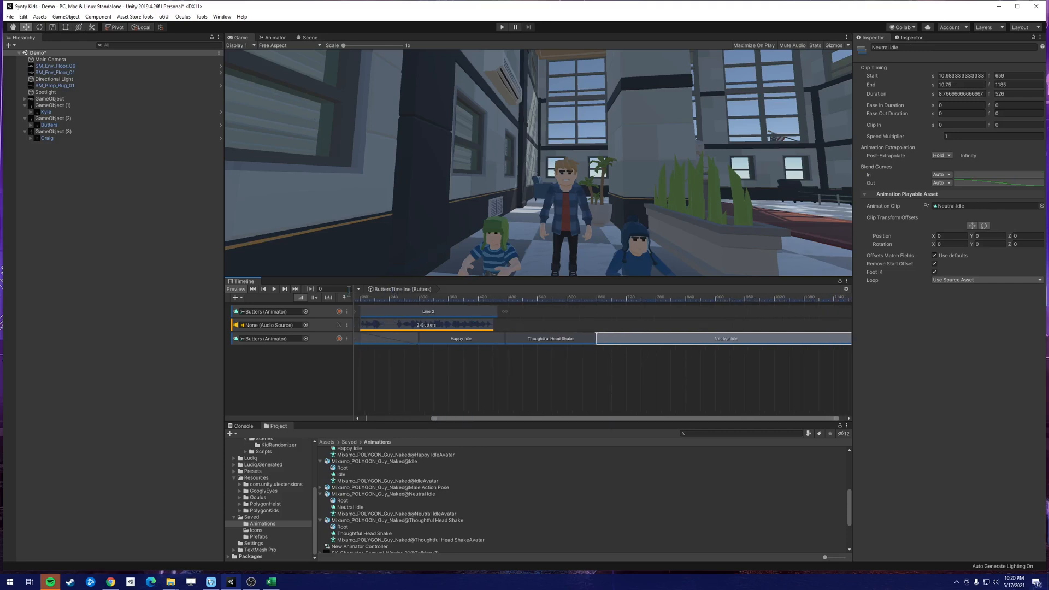
Dock the Timeline window alongside Console and Project, and play the scene briefly to preview the characters.
{"action": "left_click_drag", "start_coordinate": [244, 281], "coordinate": [313, 431]}
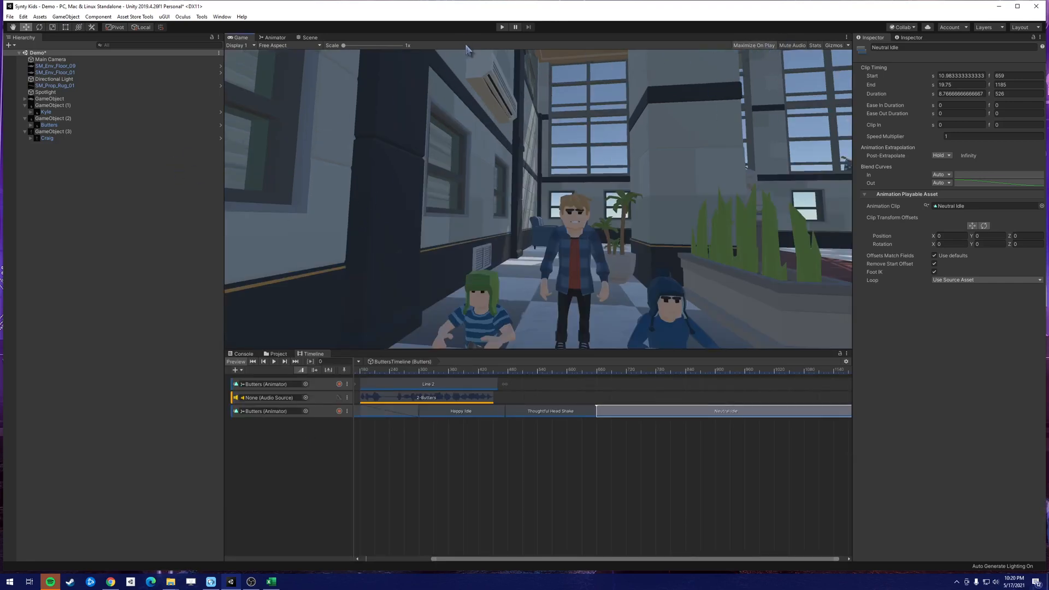
{"action": "left_click", "coordinate": [501, 27]}
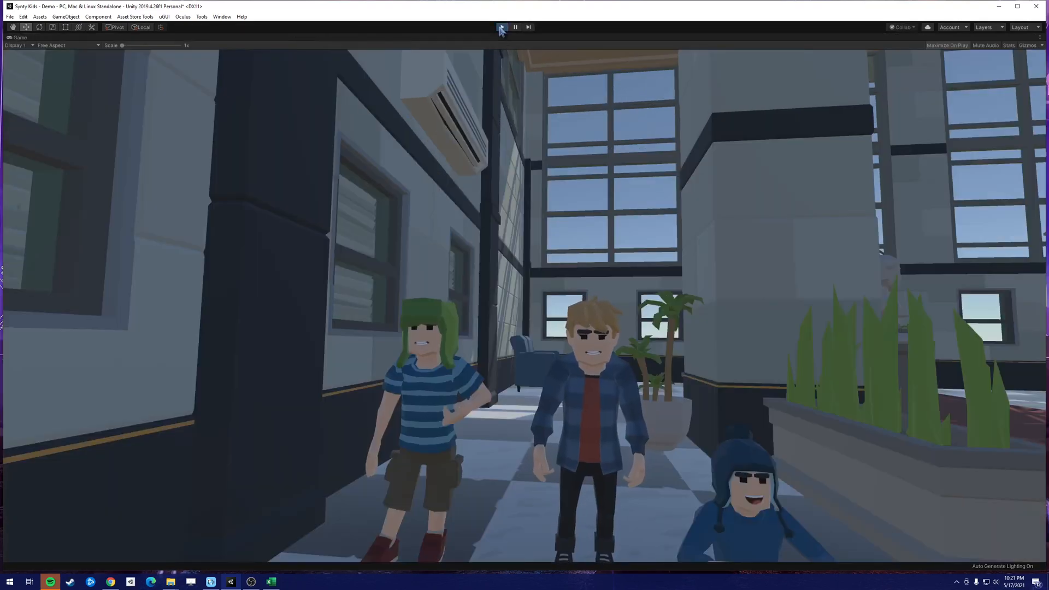
{"action": "left_click", "coordinate": [501, 27]}
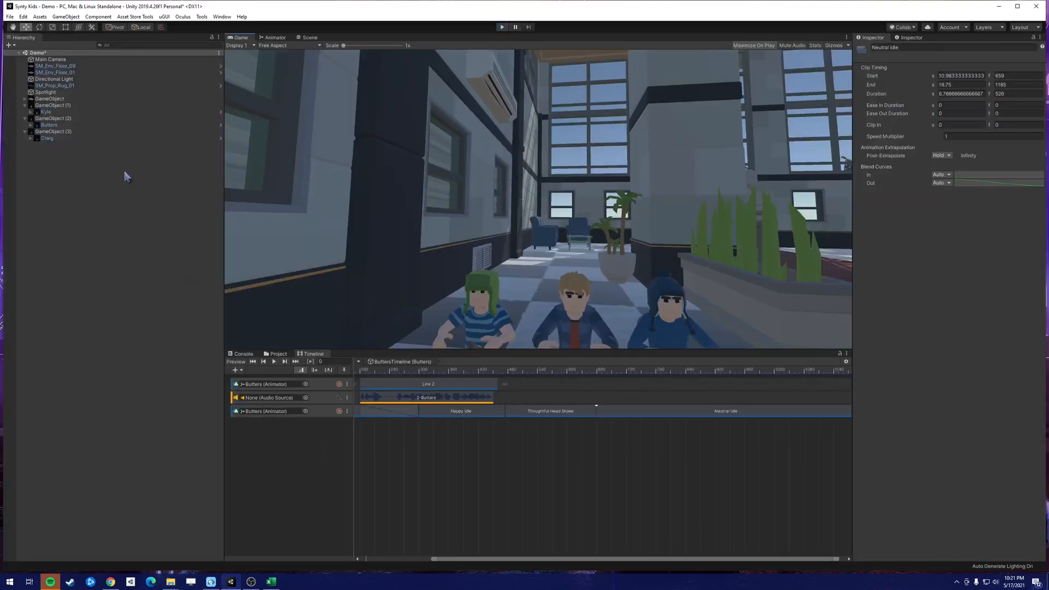
Bind Craig's Animator to the second animation track of CraigTimeline.
{"action": "left_click", "coordinate": [63, 138]}
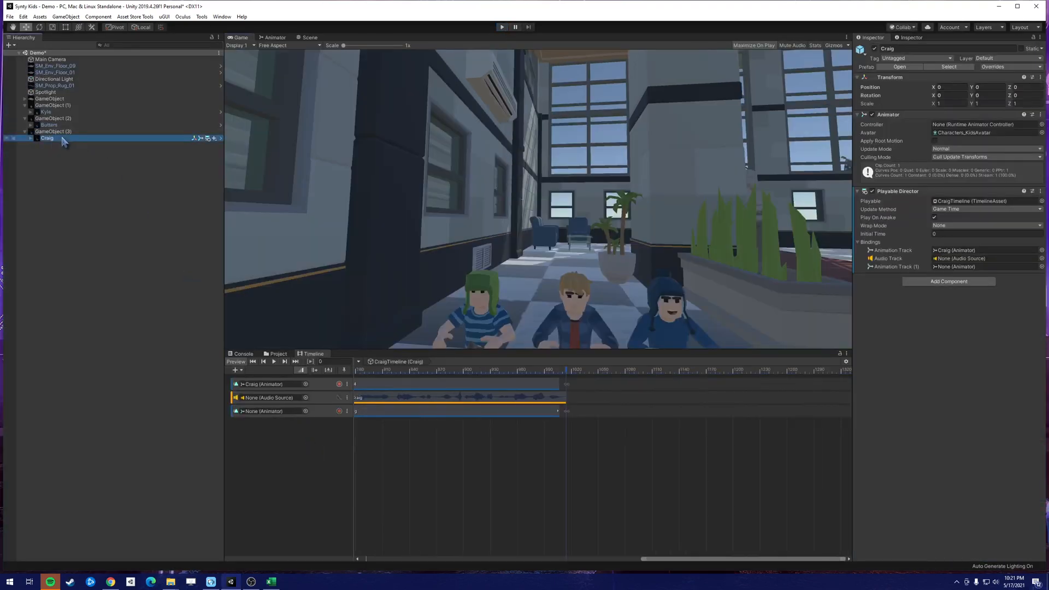
{"action": "left_click", "coordinate": [305, 411]}
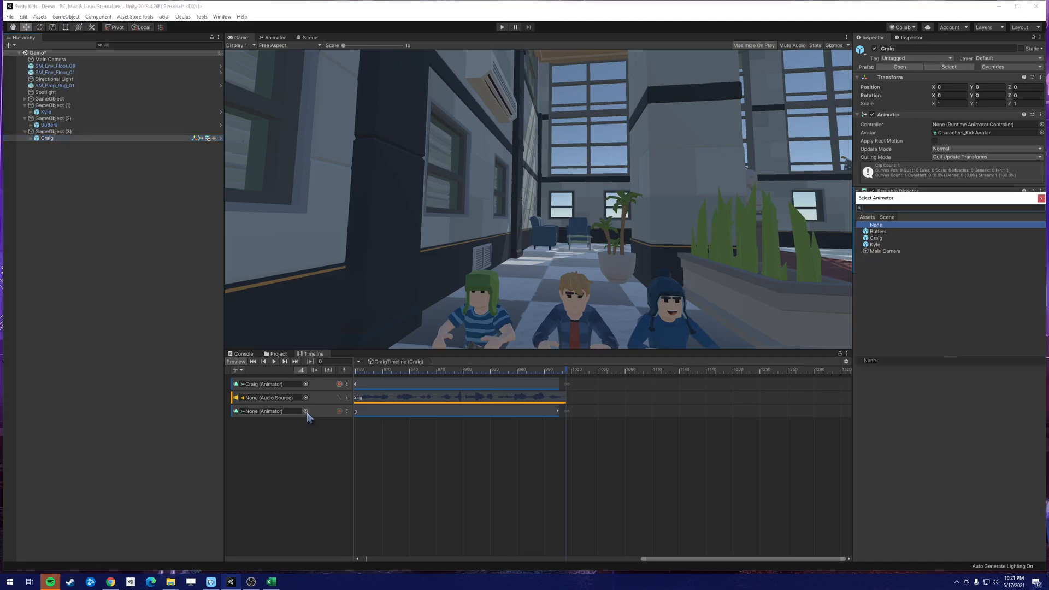
{"action": "double_click", "coordinate": [876, 238]}
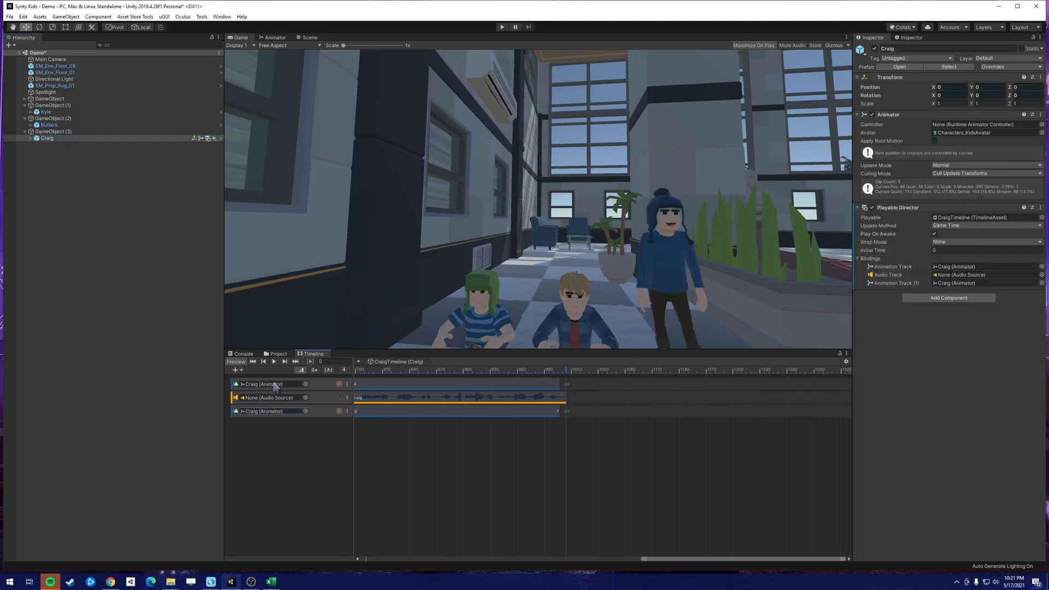
{"action": "left_click", "coordinate": [101, 218]}
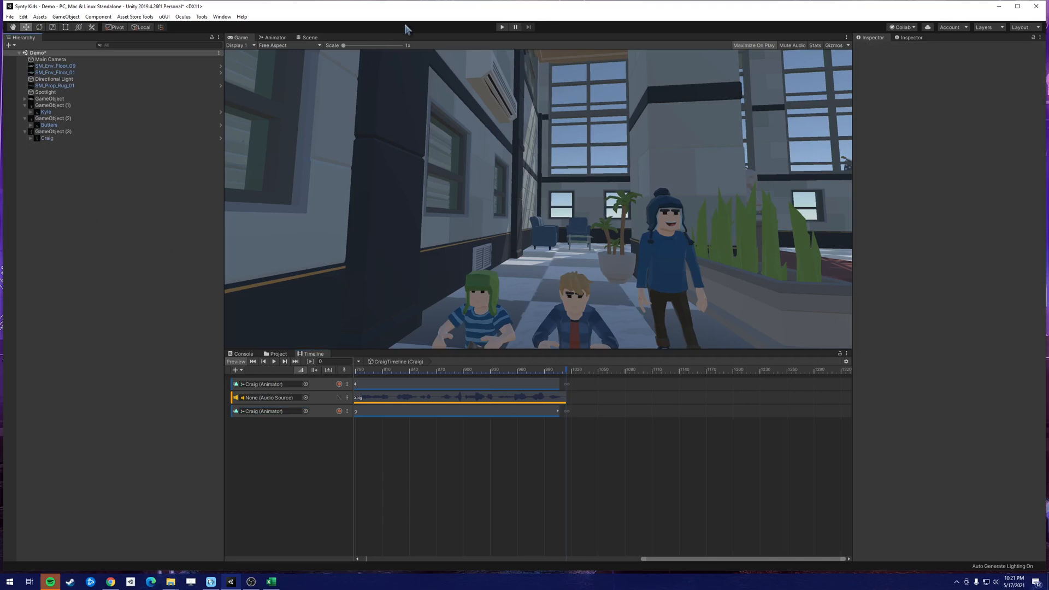
Play the full scene with the editor window maximized to review all three characters' animations, and stop playback.
{"action": "left_click", "coordinate": [502, 28]}
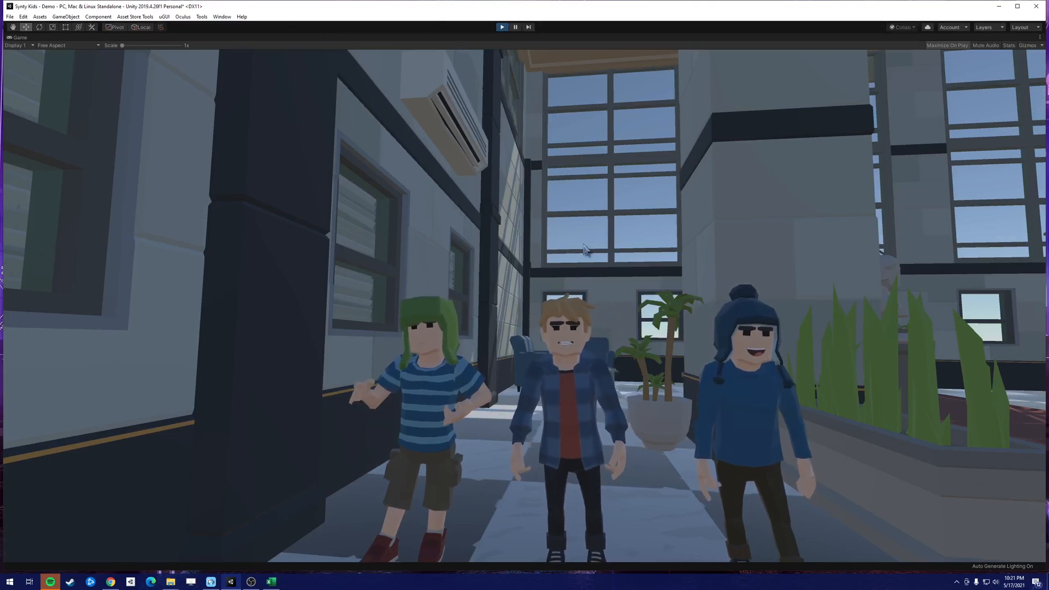
{"action": "left_click", "coordinate": [1017, 6]}
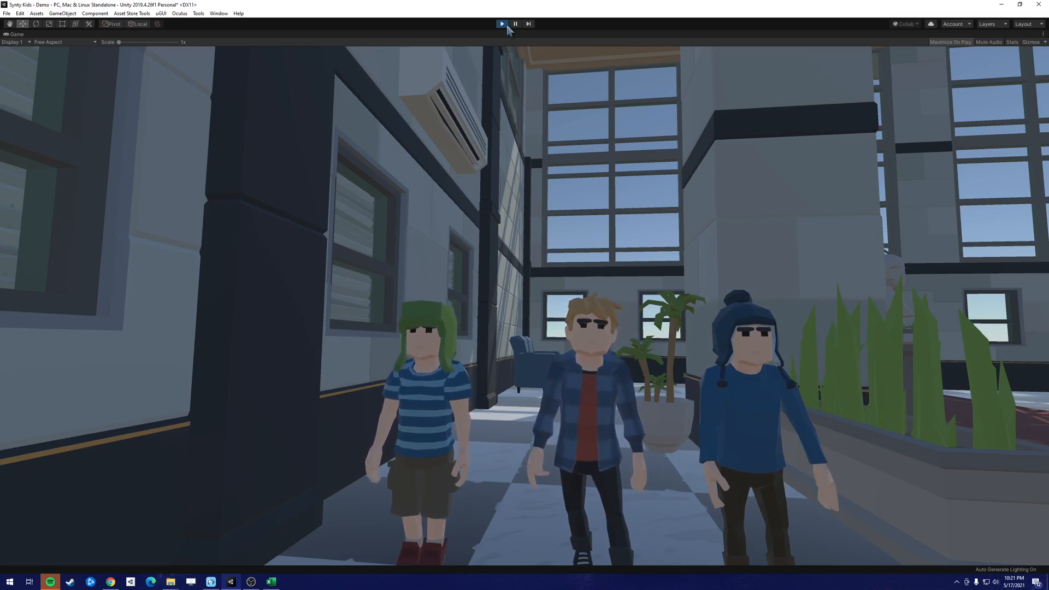
{"action": "key", "text": "ctrl+p"}
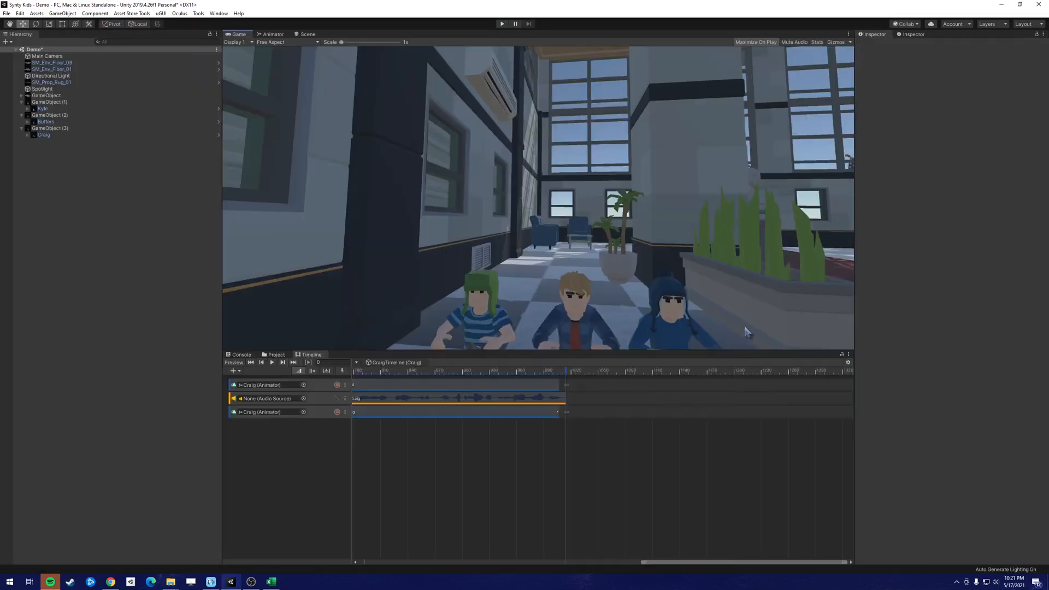